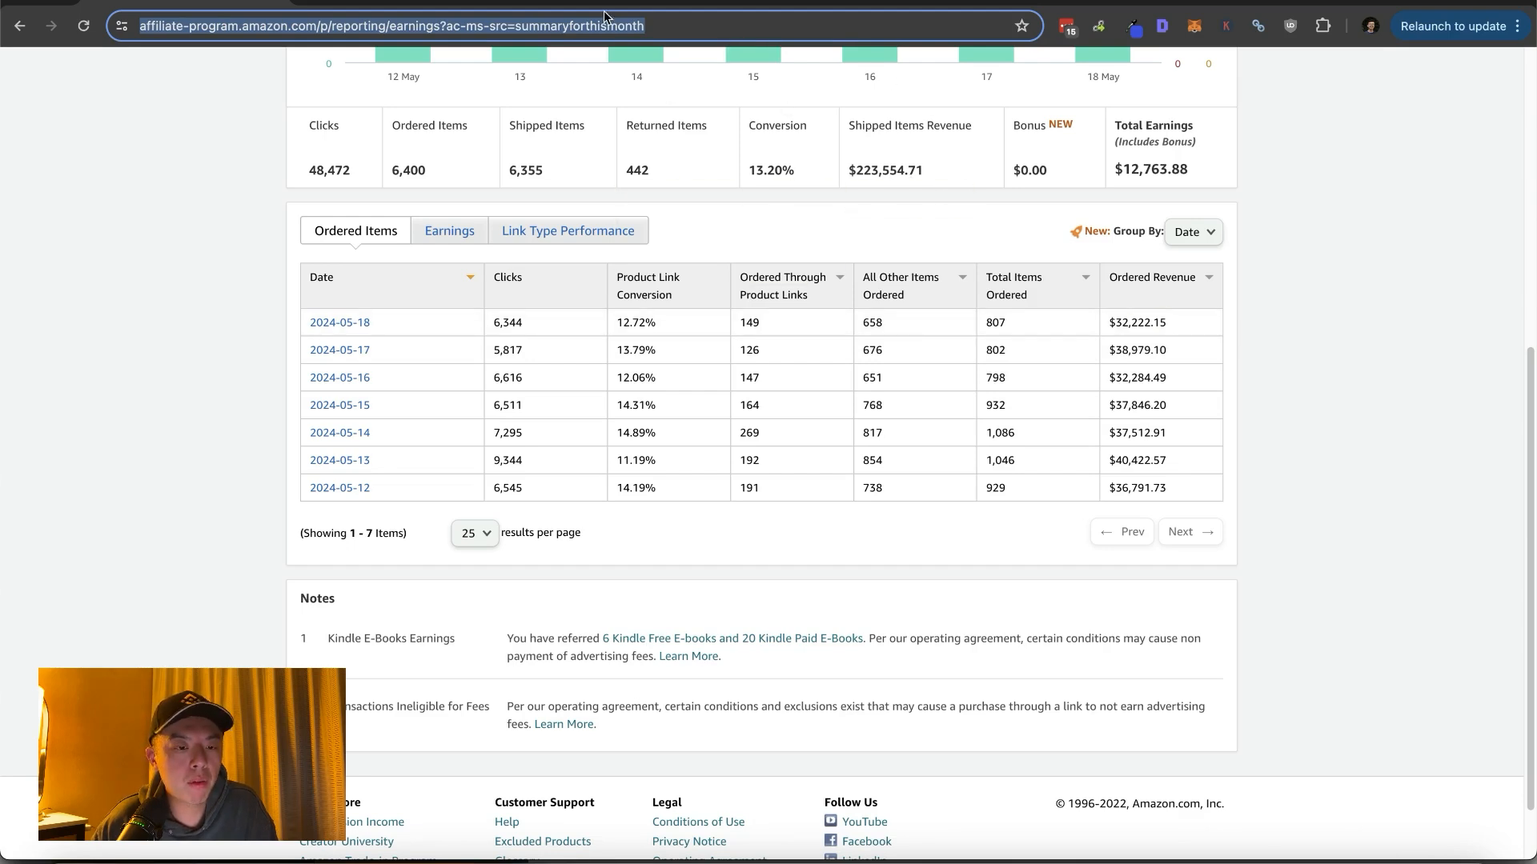
scroll(833, 229, "up", 2)
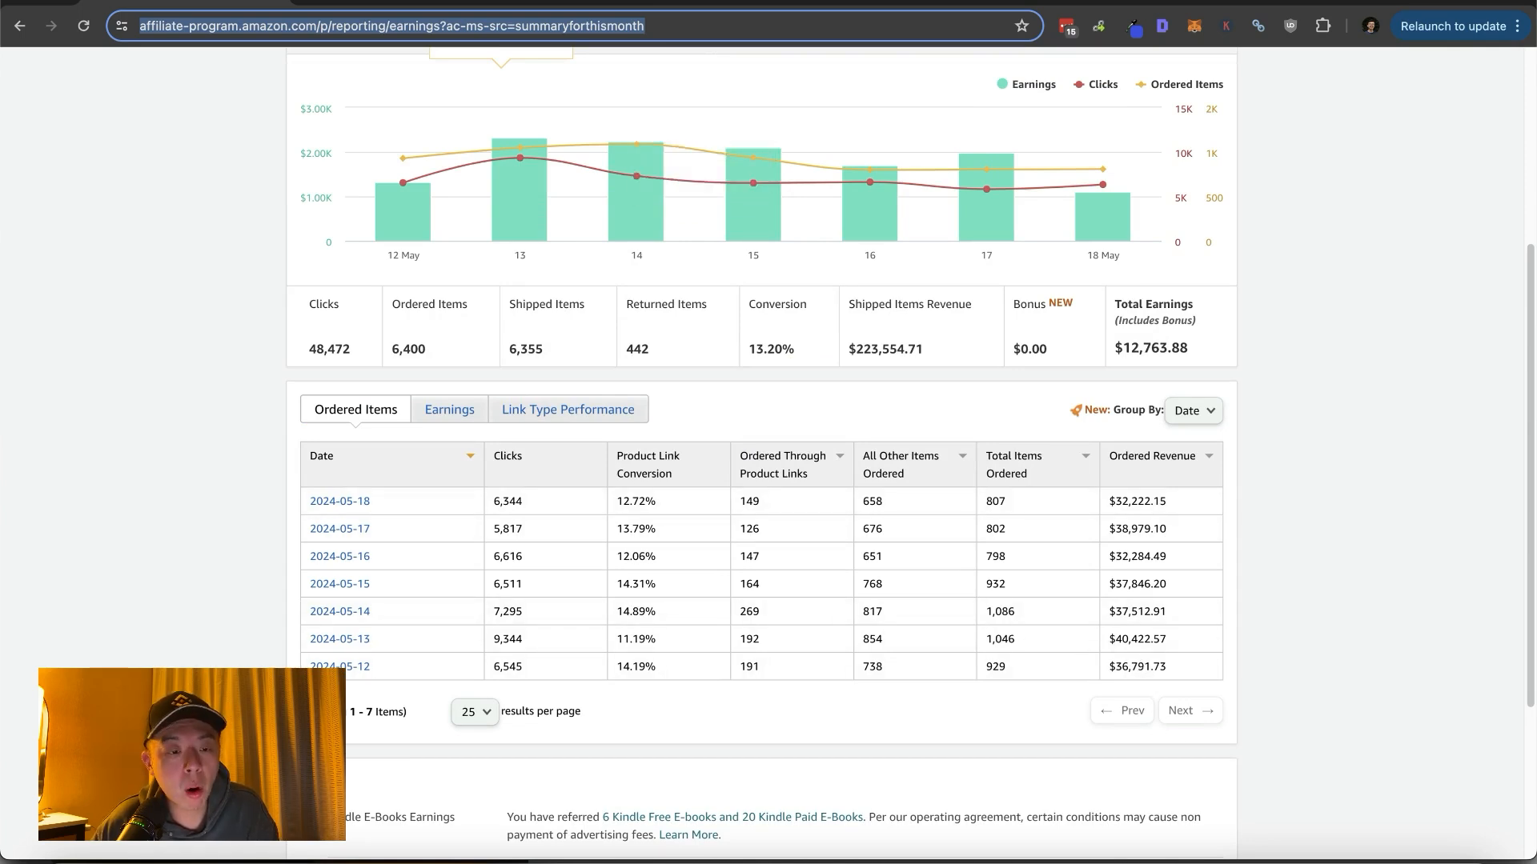
View the Levanta dashboard's monthly clicks trend, then return to the commission trend
key("ctrl+Tab")
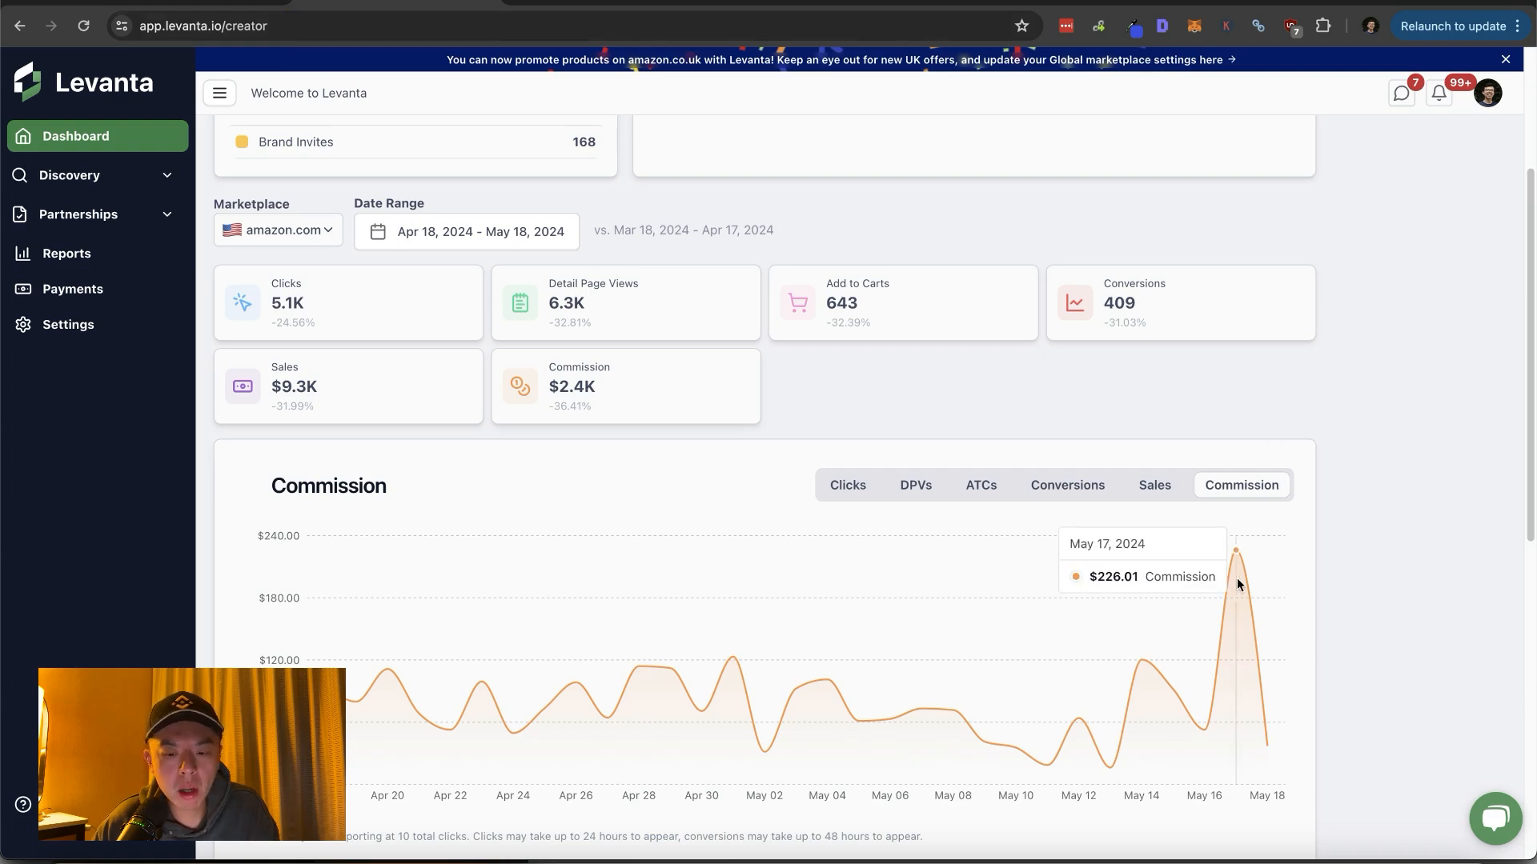
left_click(847, 485)
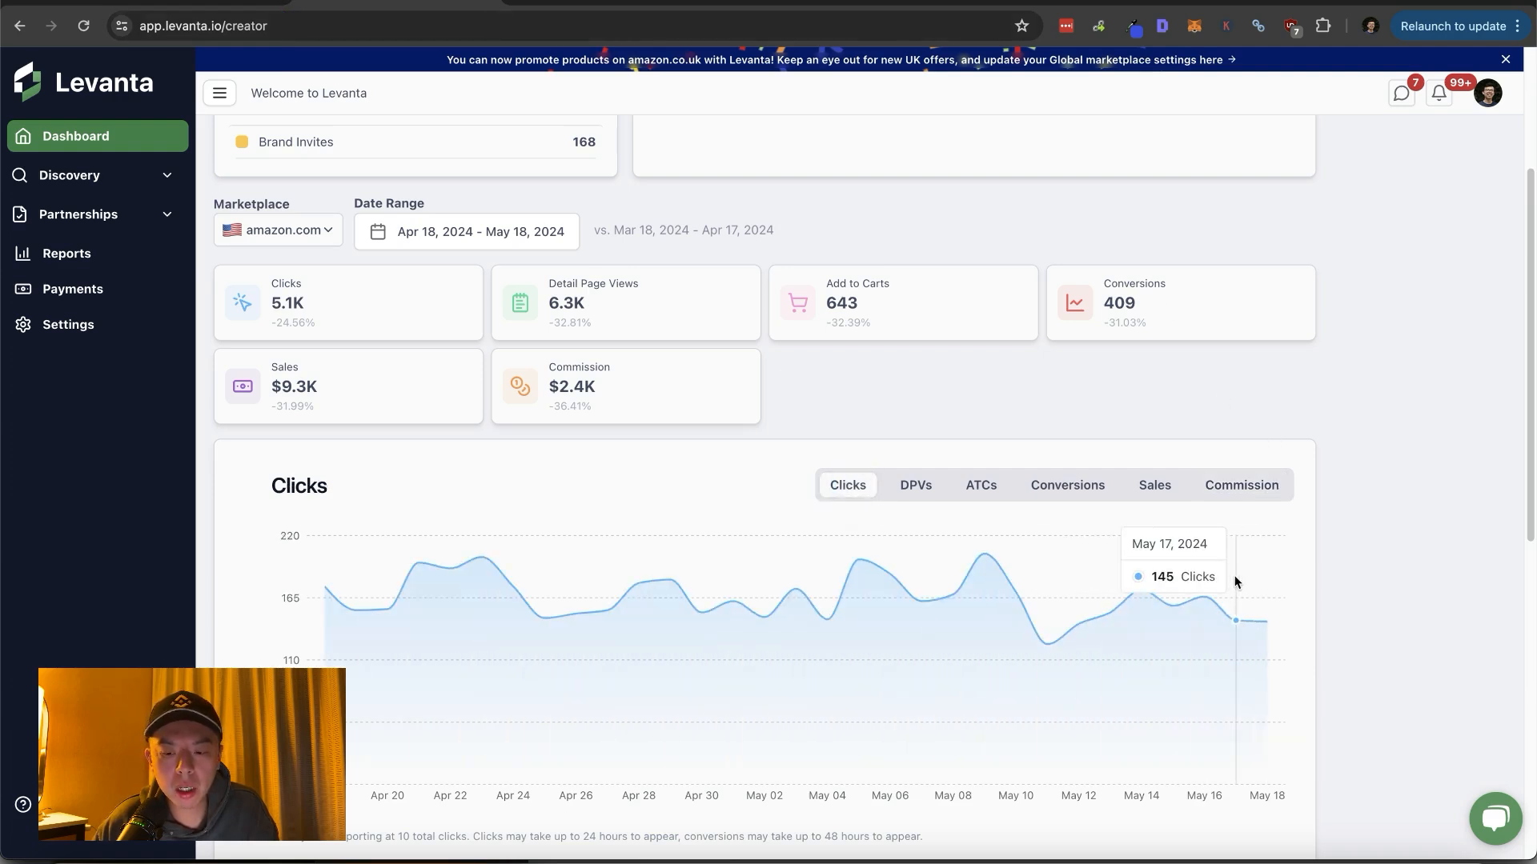
left_click(1241, 485)
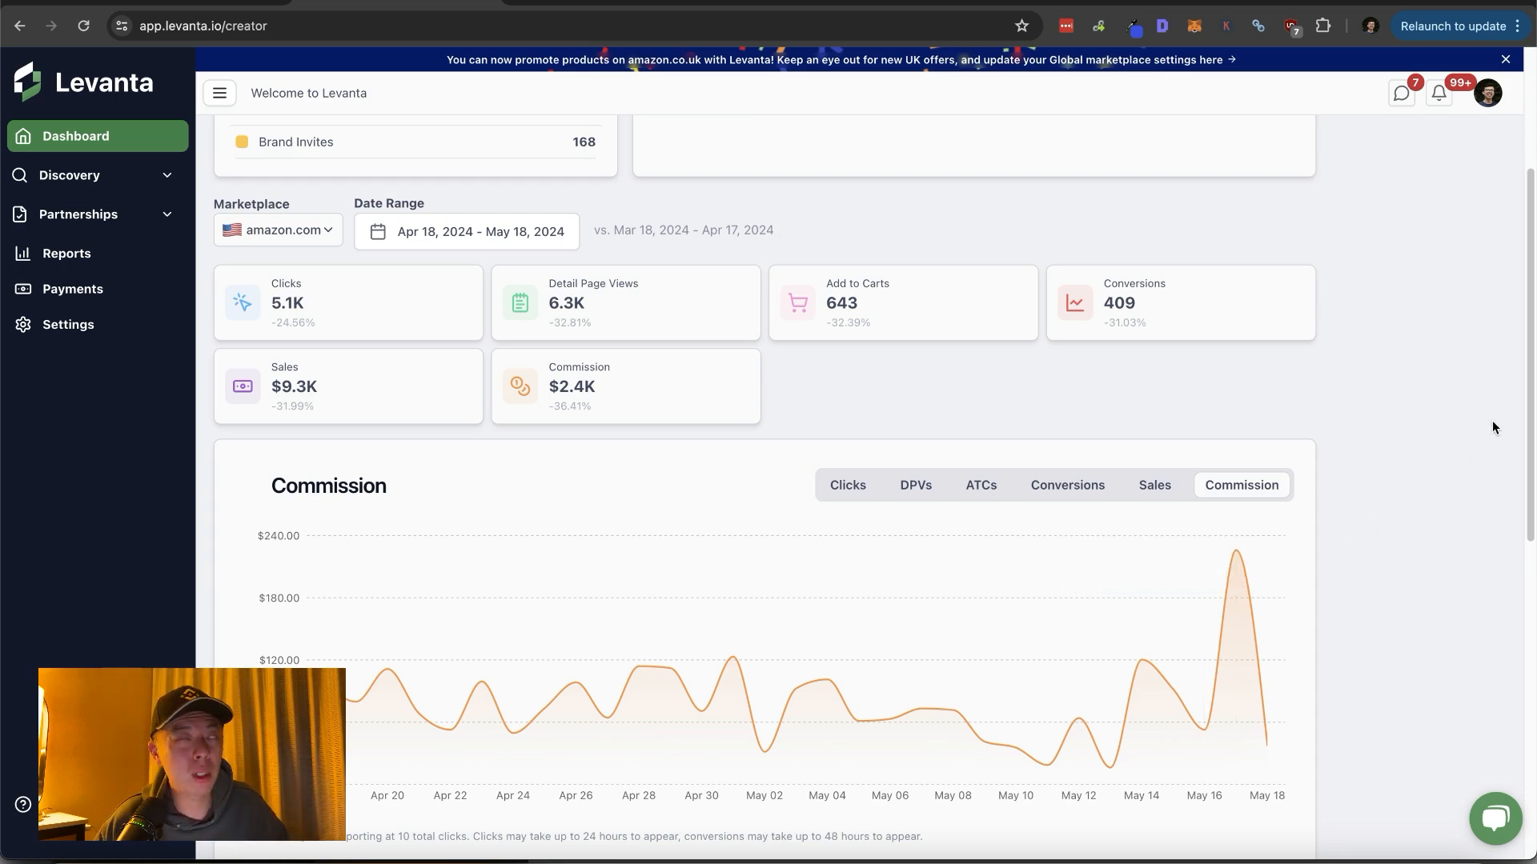
From the Build in Public References page, open the linked full test document spreadsheet
key("super+Tab")
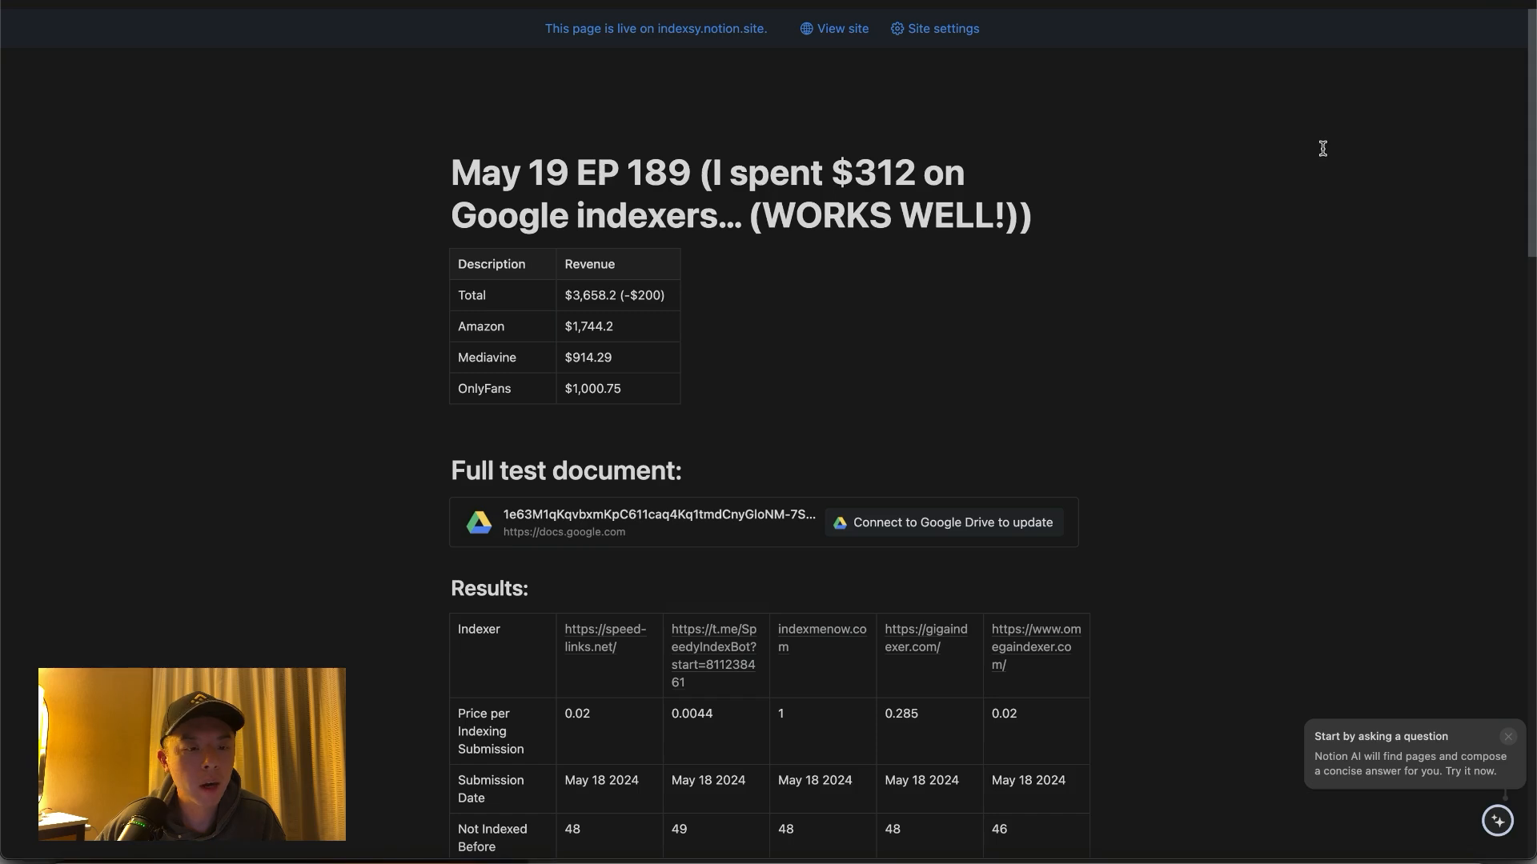
left_click(275, 4)
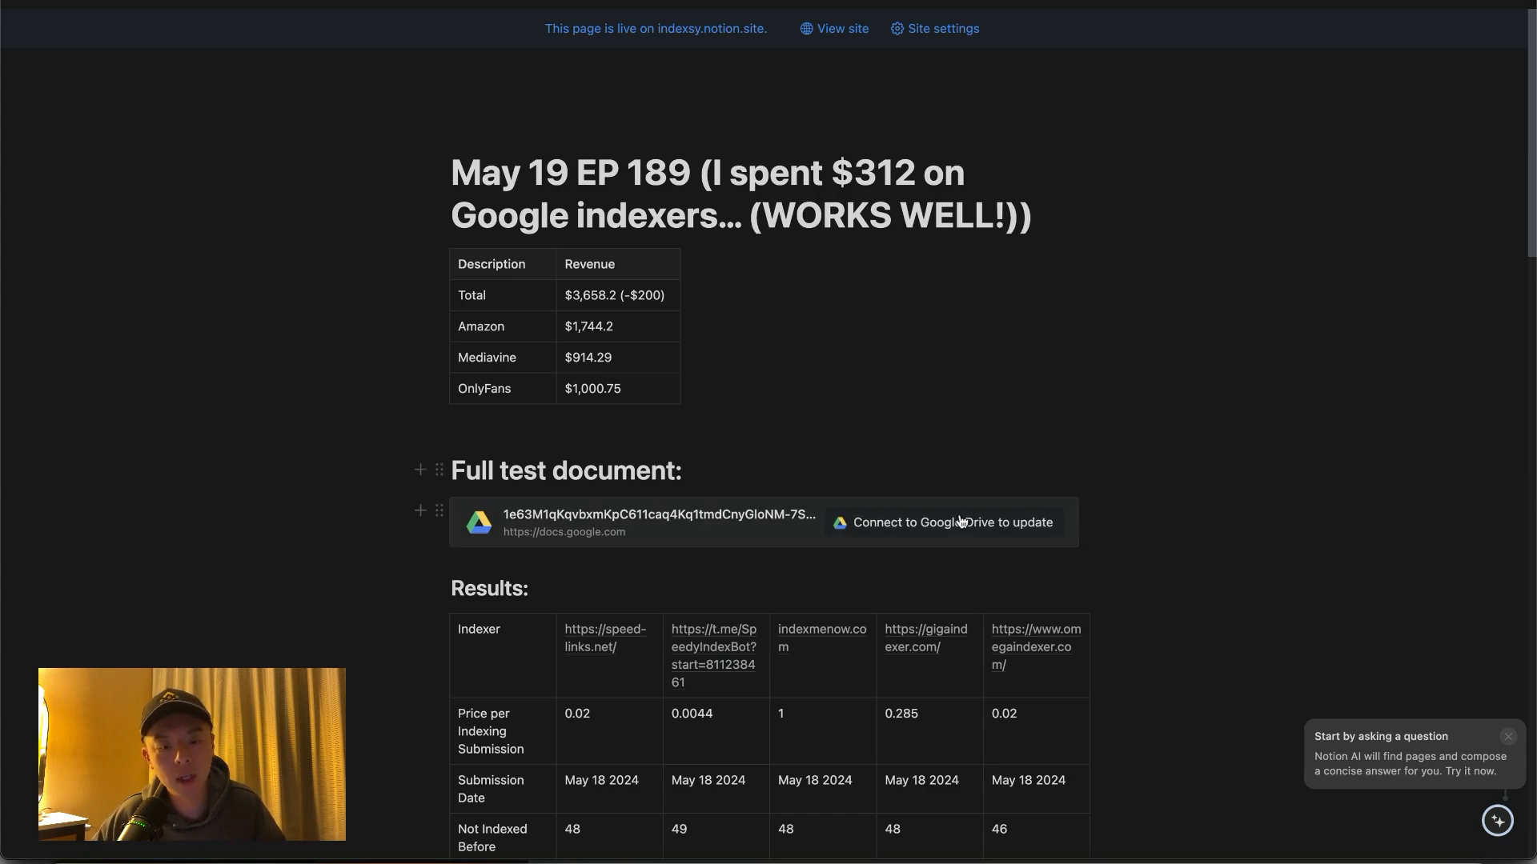
scroll(961, 521, "down", 1)
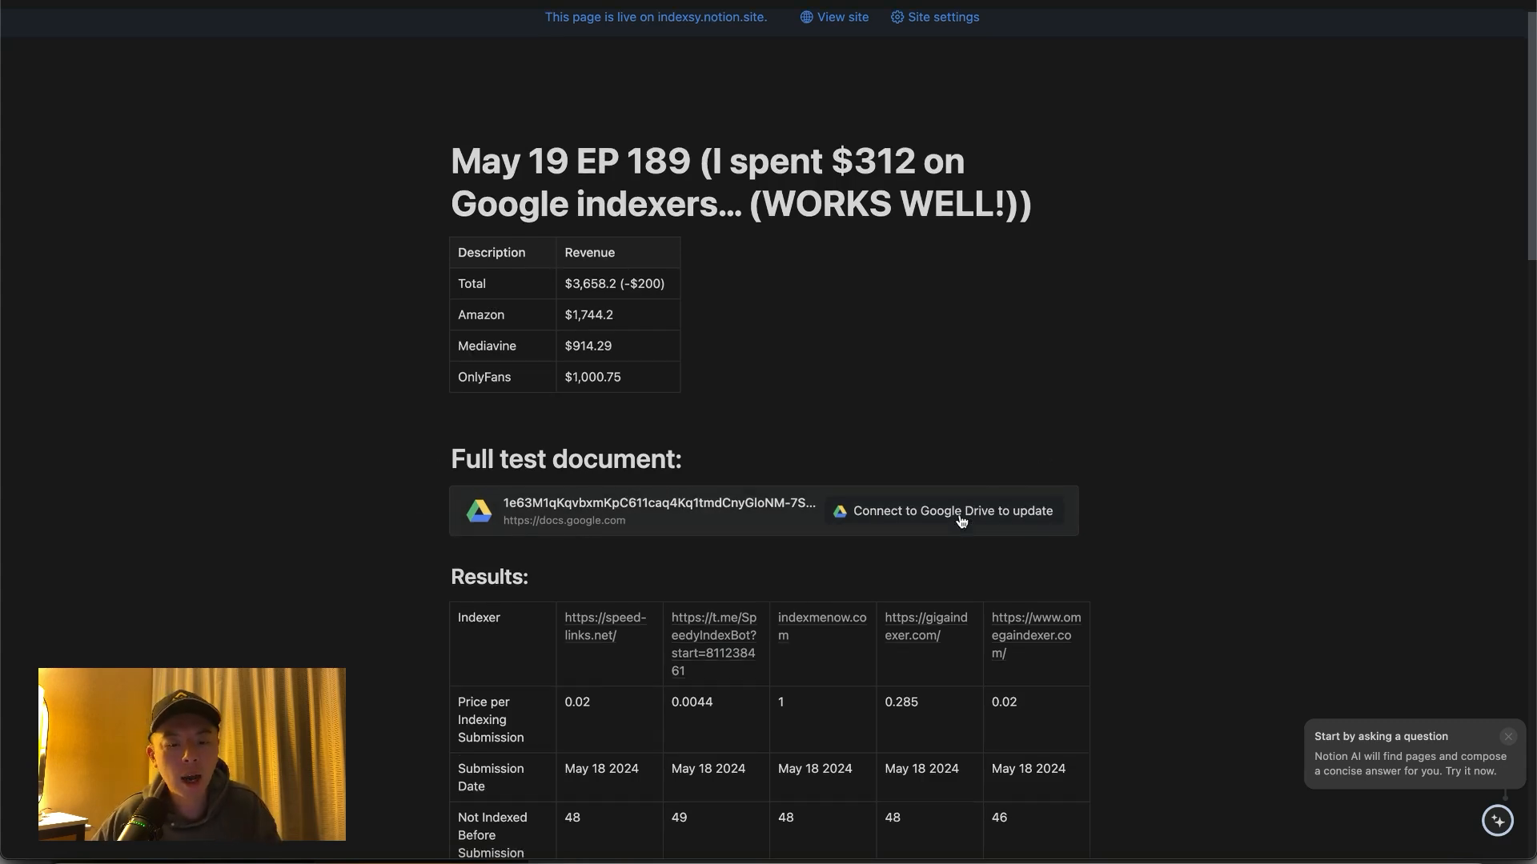
left_click(751, 524)
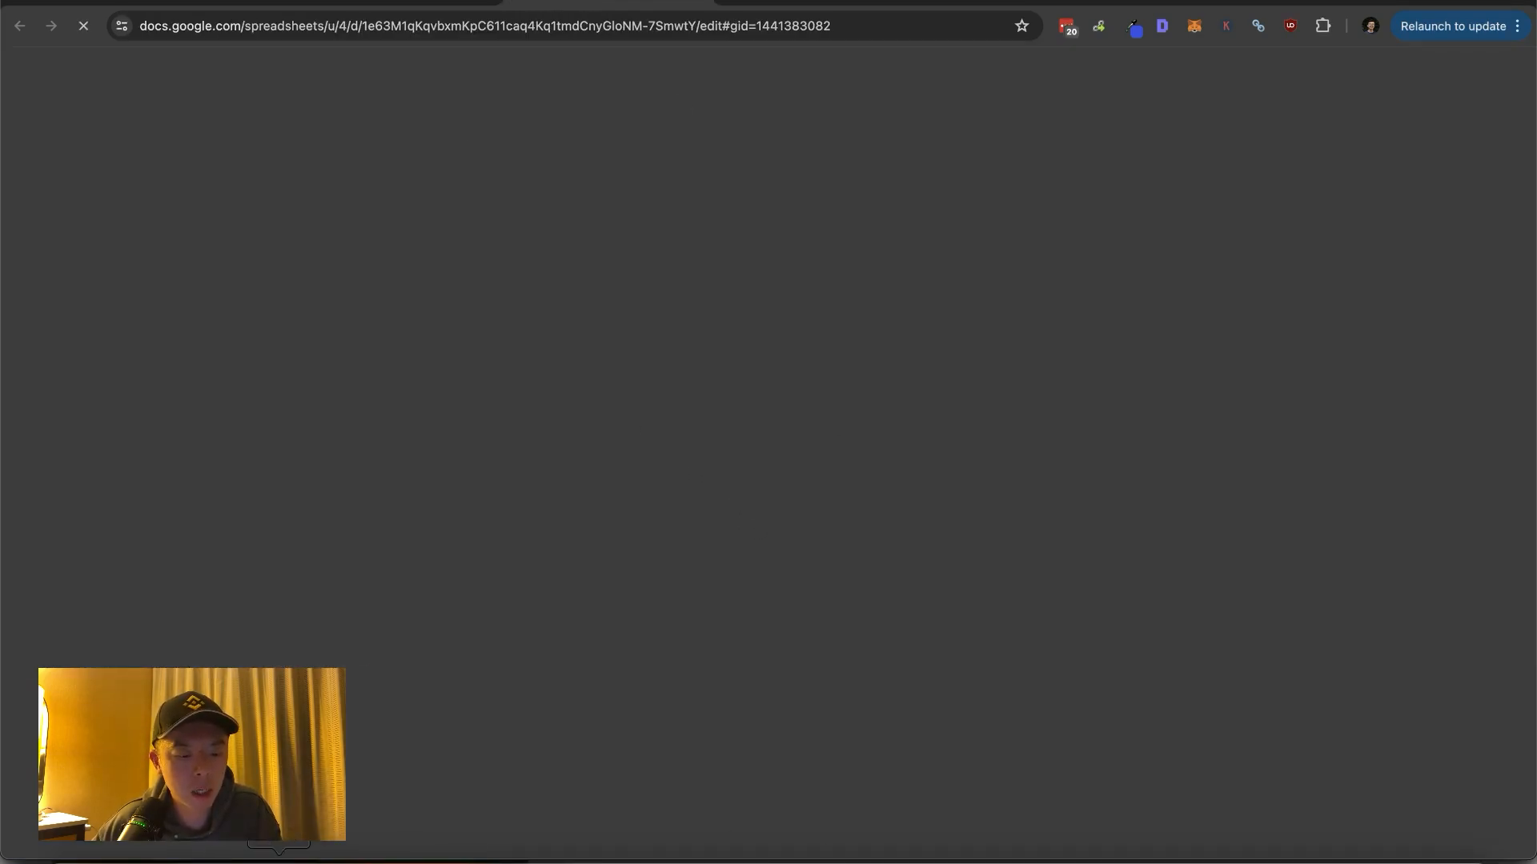
Glance at the loaded Indexer Test spreadsheet and come back to the Notion episode page
key("ctrl+shift+Tab")
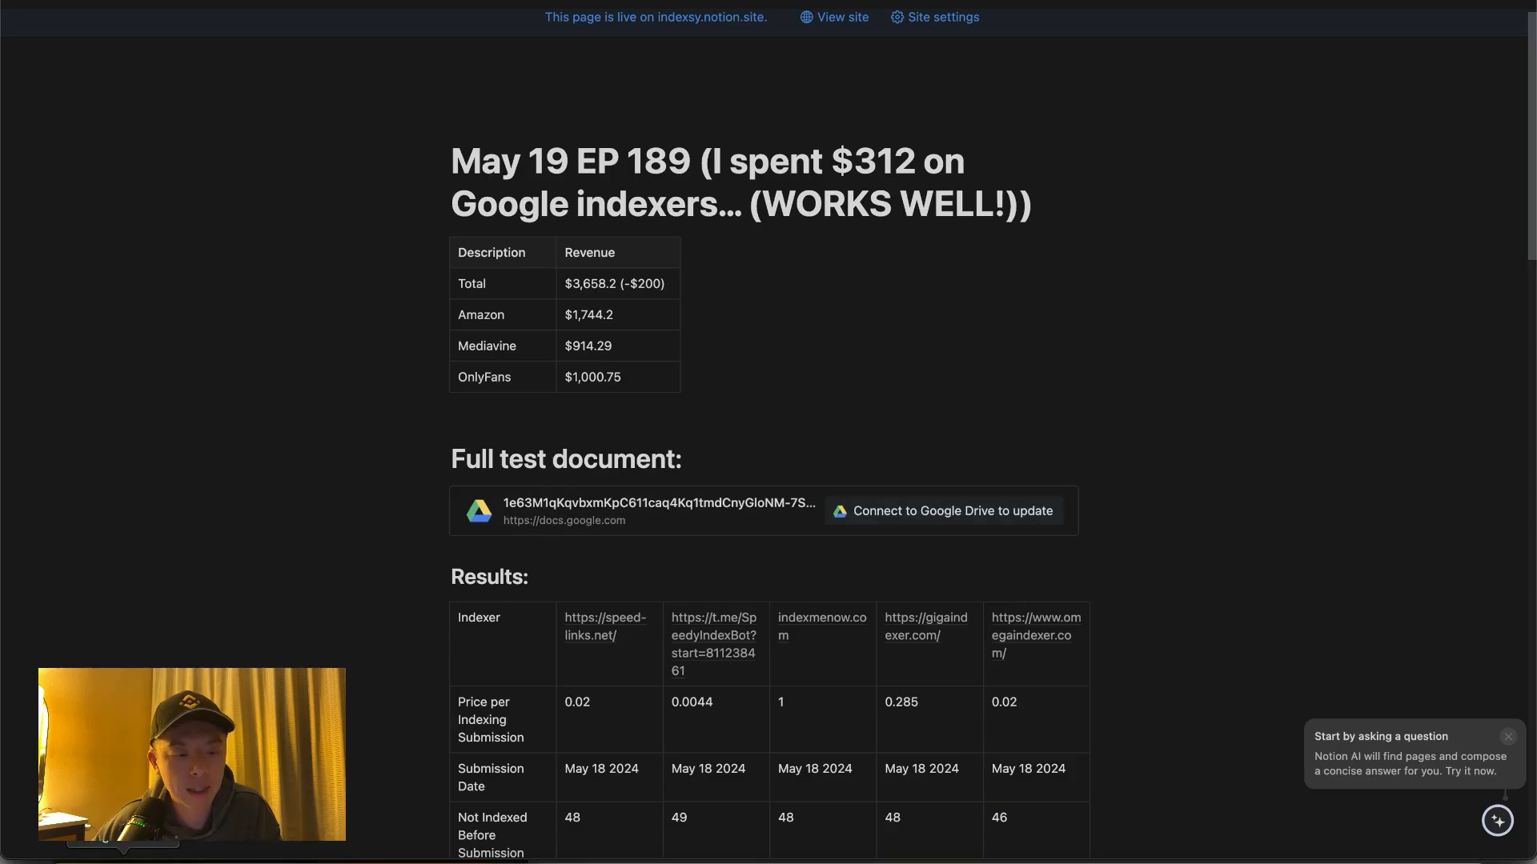
key("ctrl+Tab")
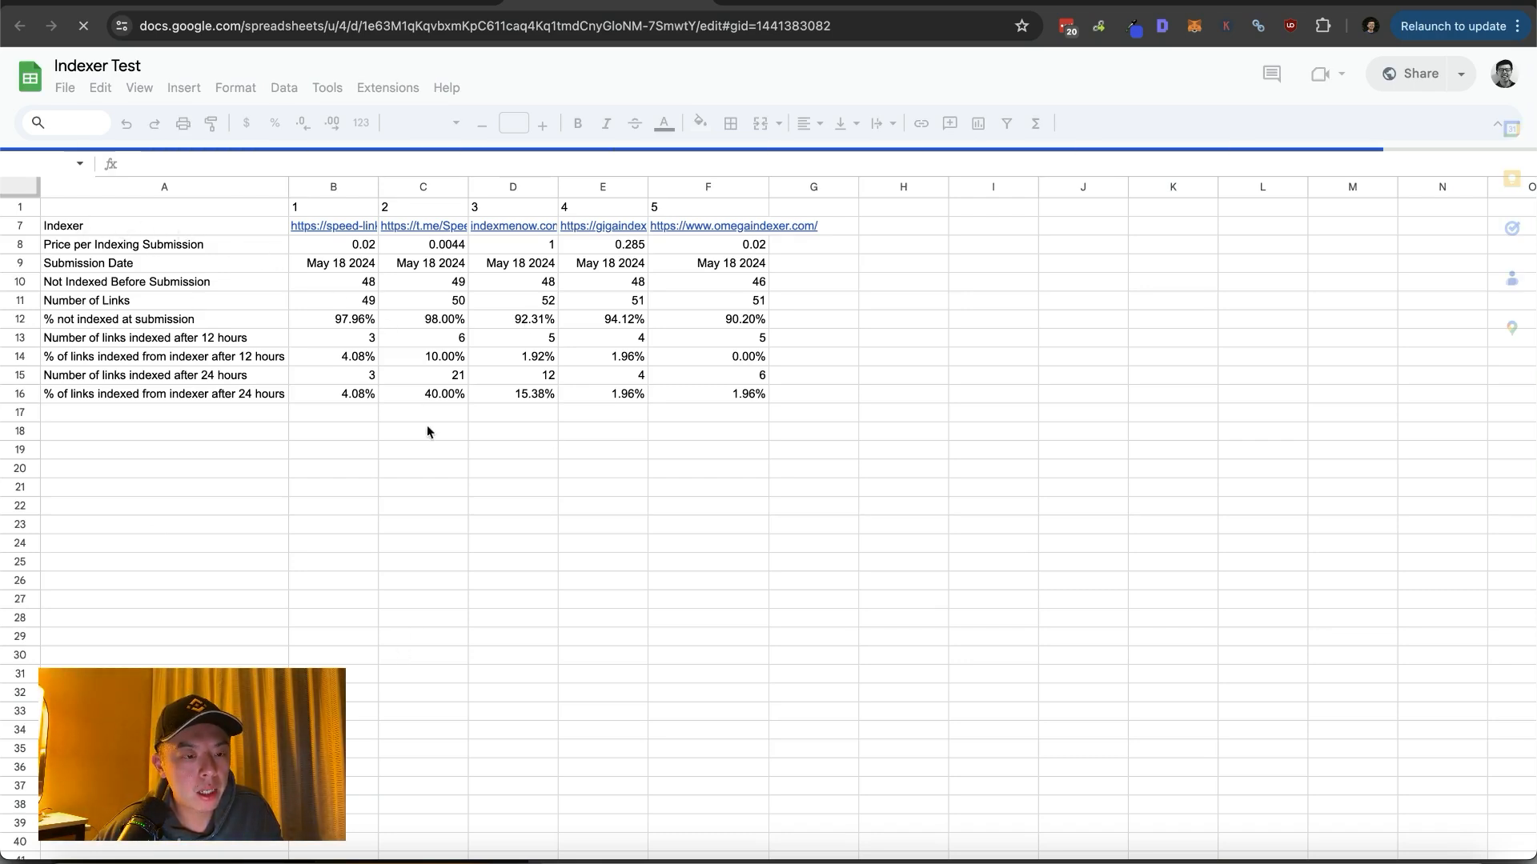
scroll(429, 432, "down", 3)
scroll(399, 541, "up", 4)
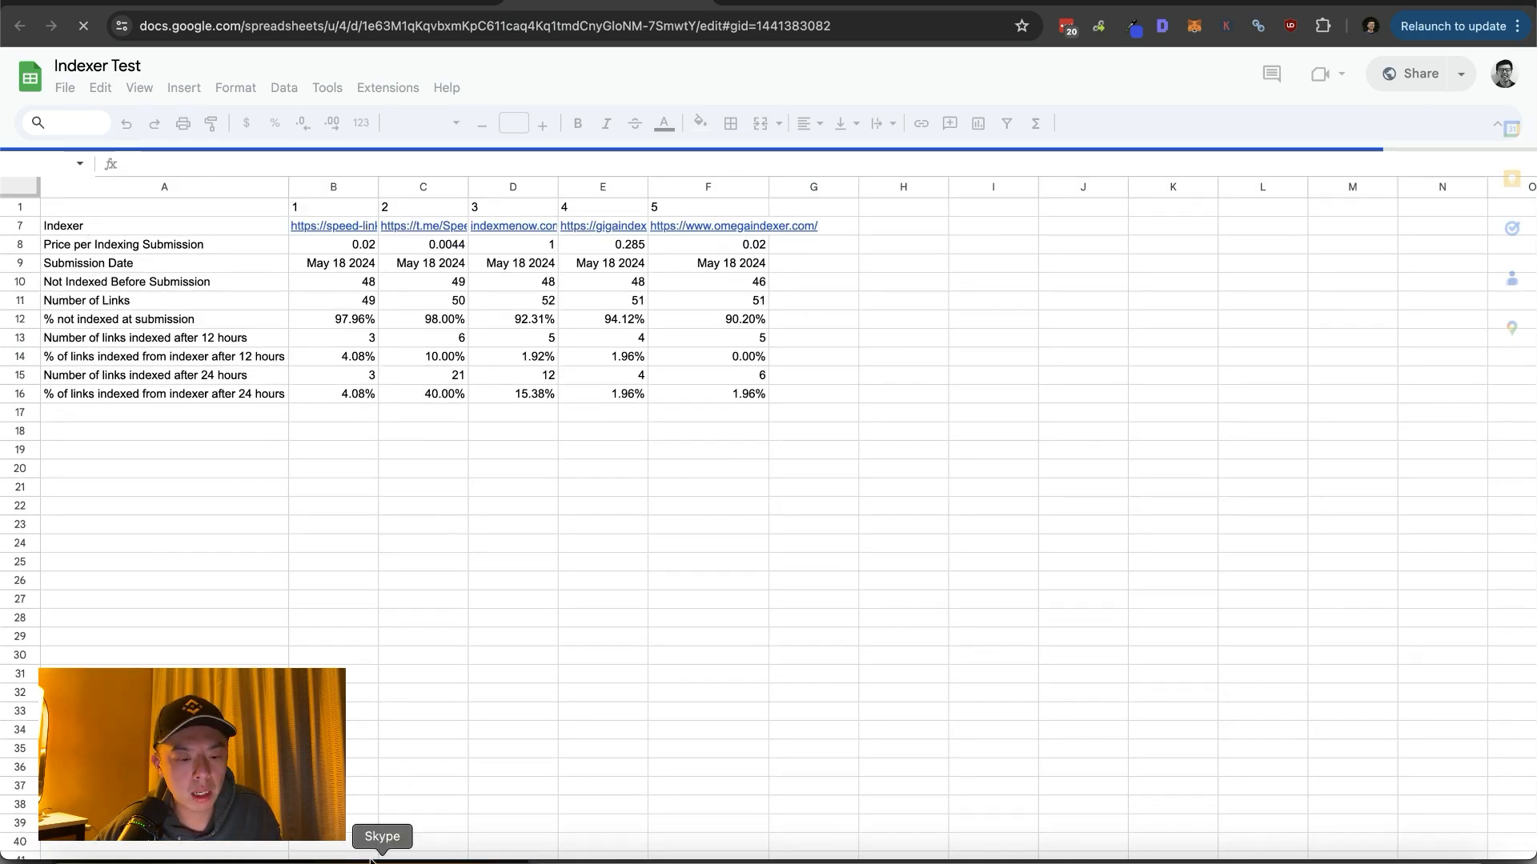
left_click(337, 841)
scroll(693, 543, "down", 3)
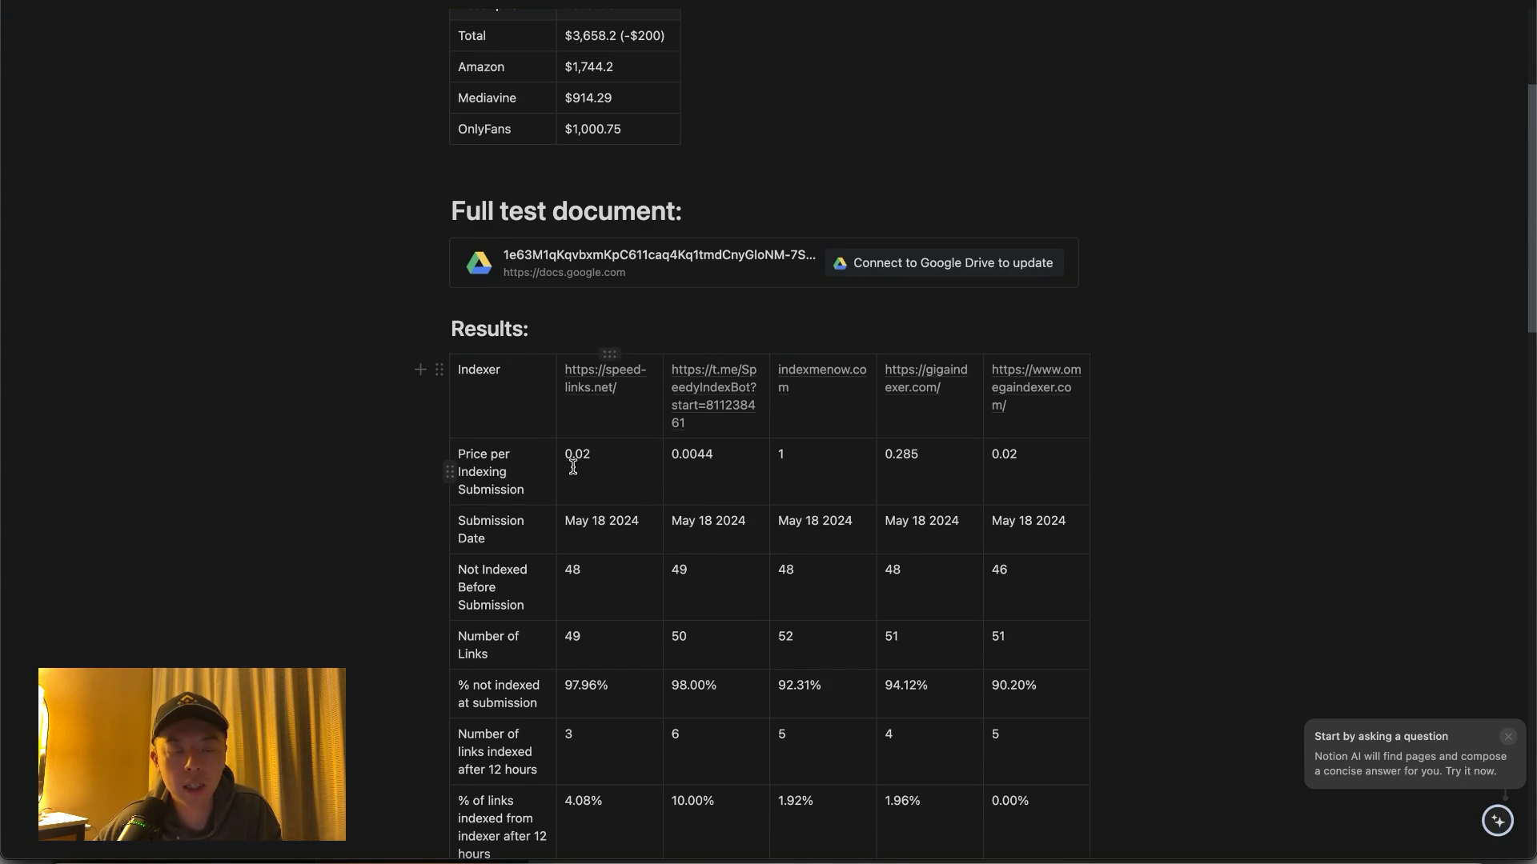
scroll(588, 472, "down", 1)
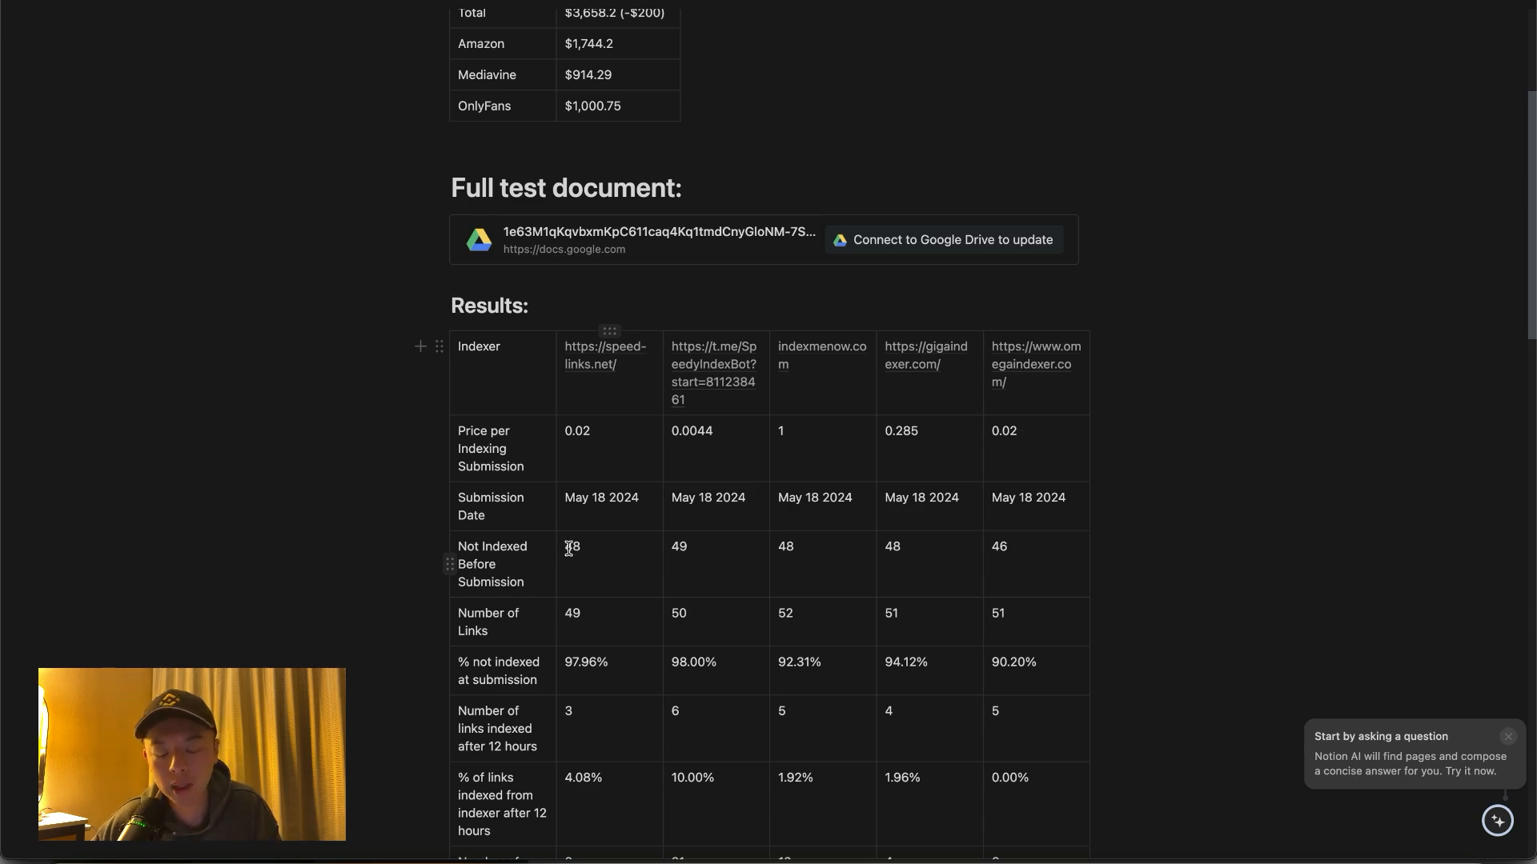
mouse_move(991, 577)
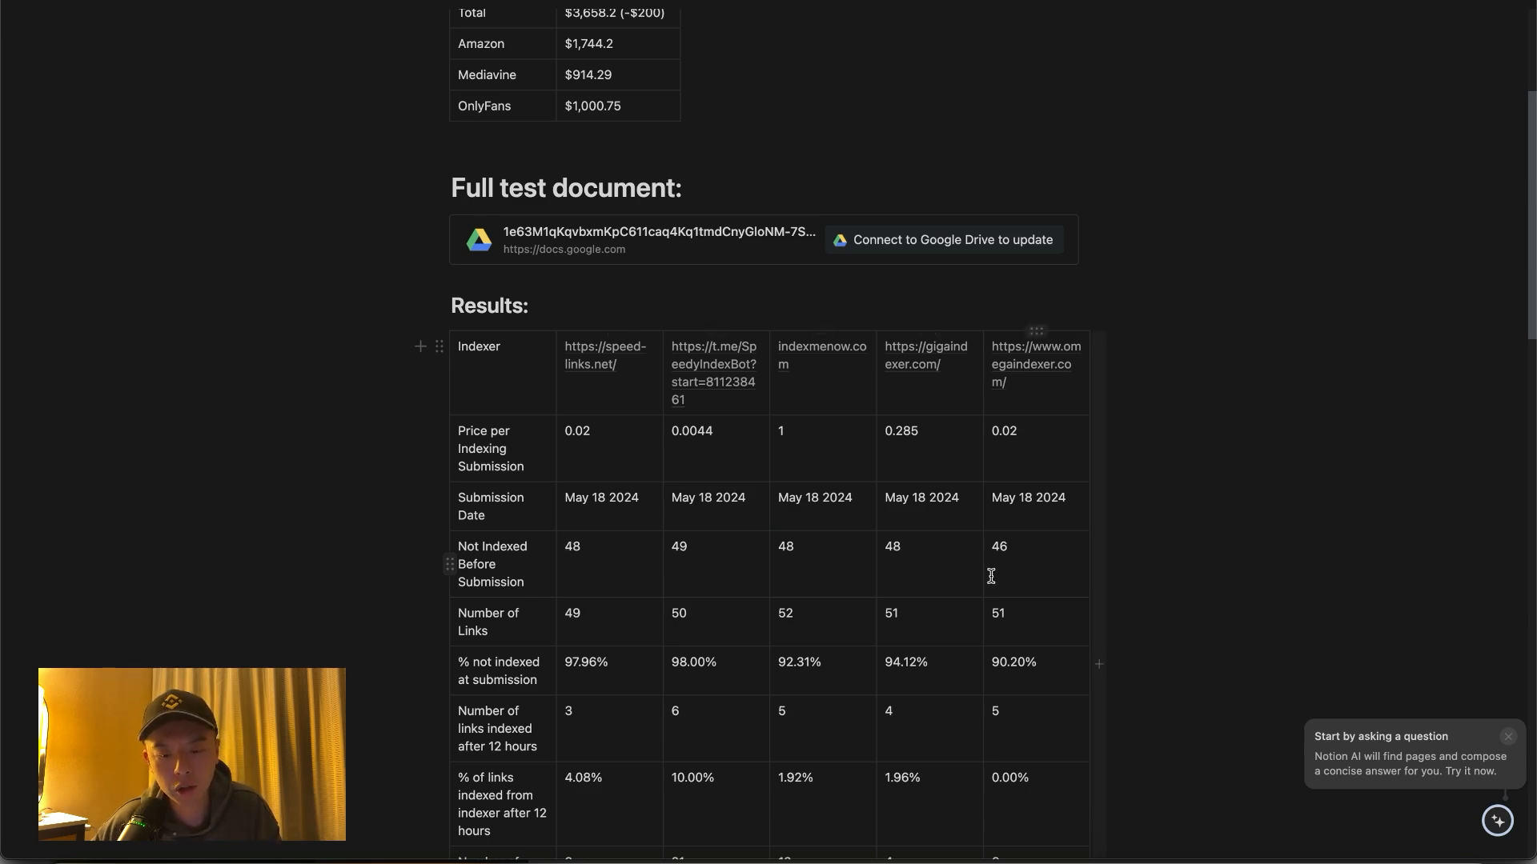
scroll(1015, 576, "down", 1)
scroll(841, 600, "down", 1)
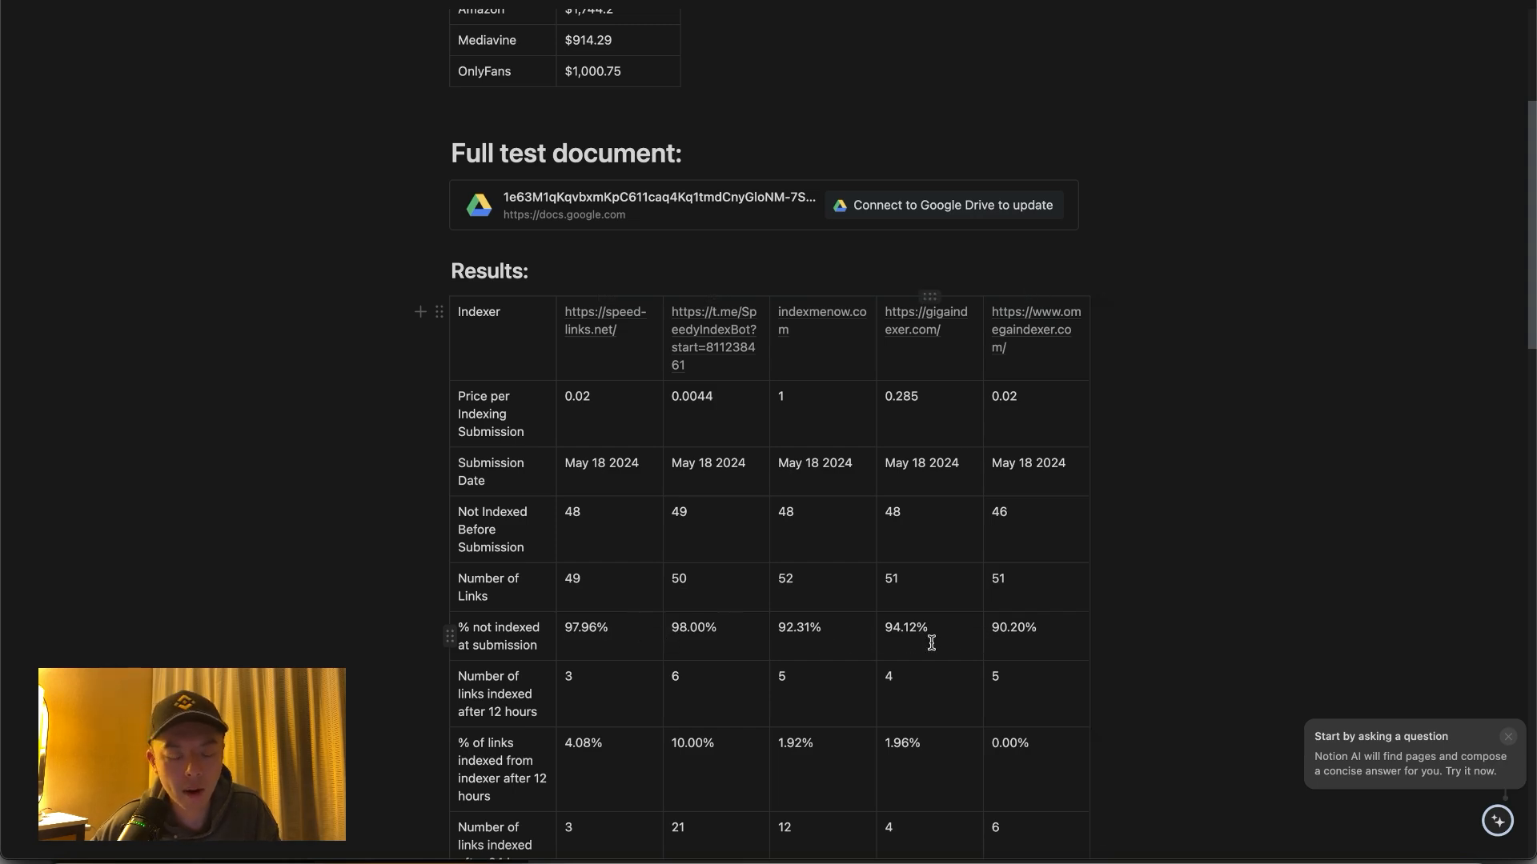
scroll(925, 643, "down", 1)
scroll(895, 644, "down", 1)
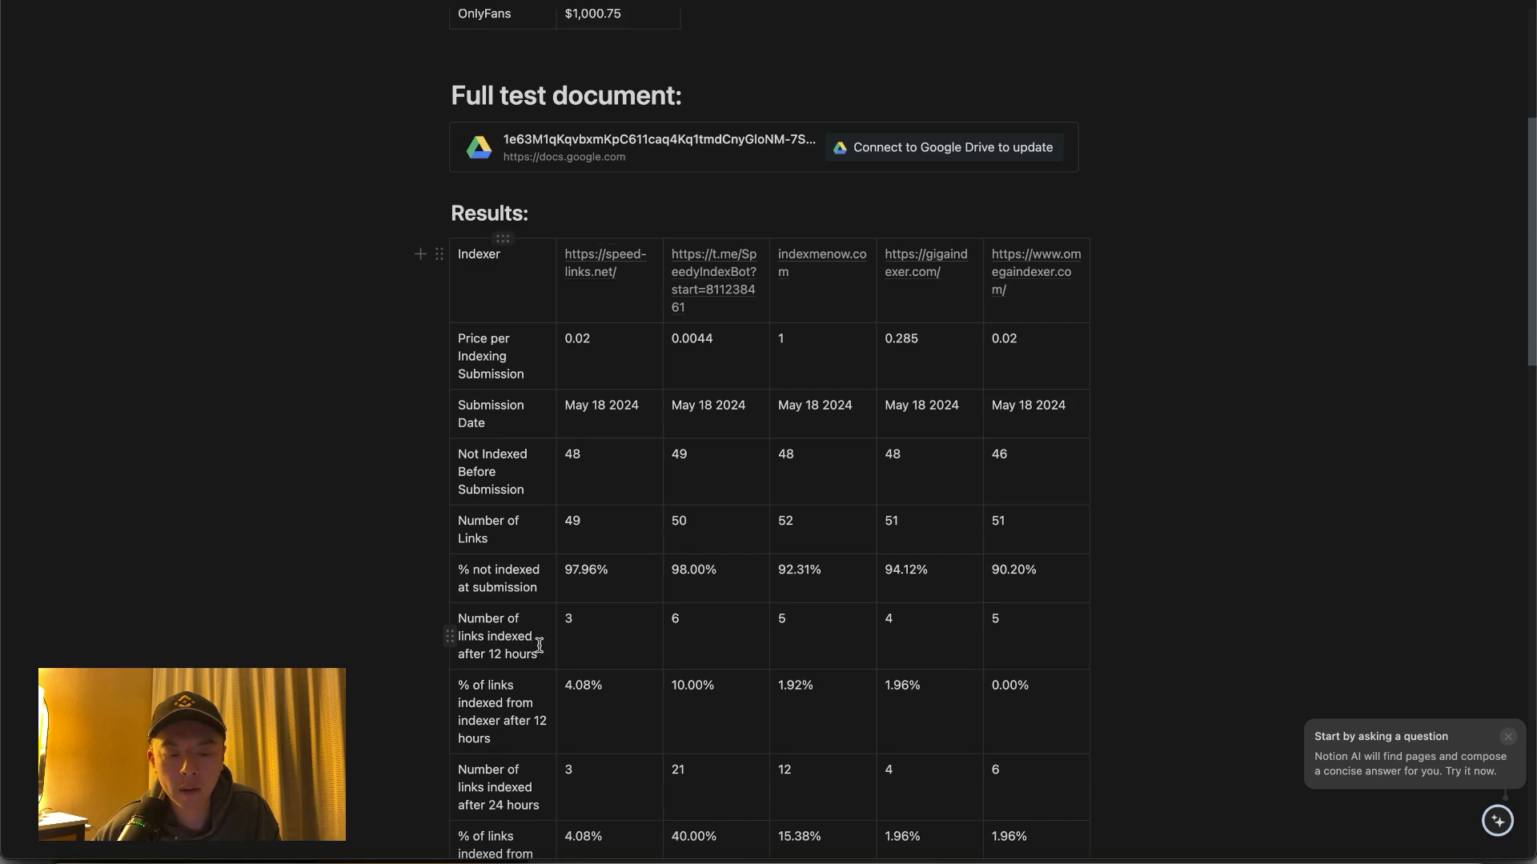
scroll(539, 646, "down", 1)
scroll(538, 646, "down", 3)
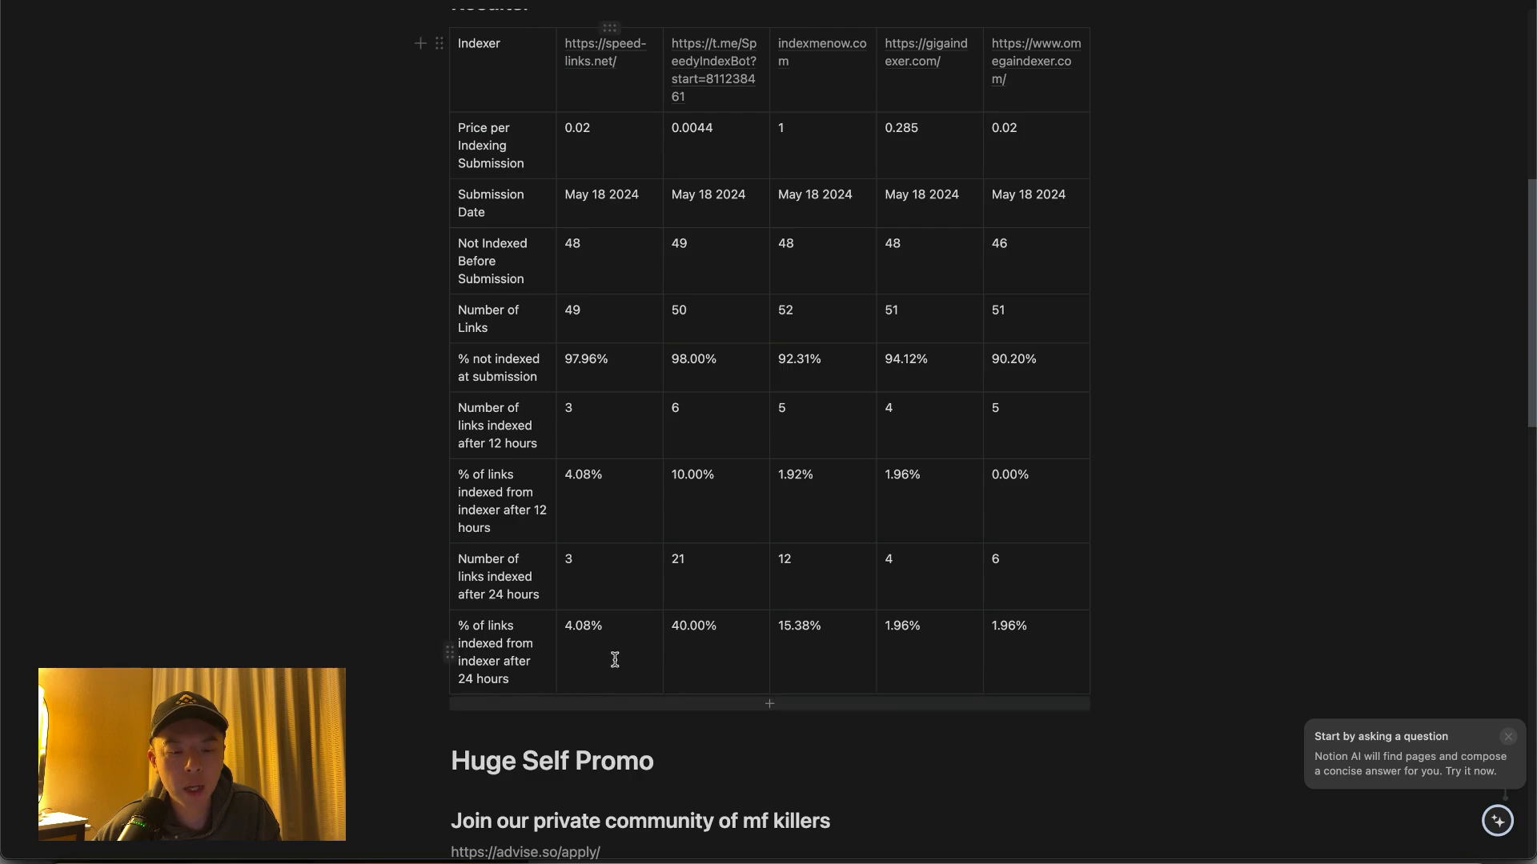
scroll(613, 658, "up", 5)
scroll(614, 657, "up", 3)
Switch from the Notion Results table back to the Indexer Test spreadsheet
key("ctrl+Tab")
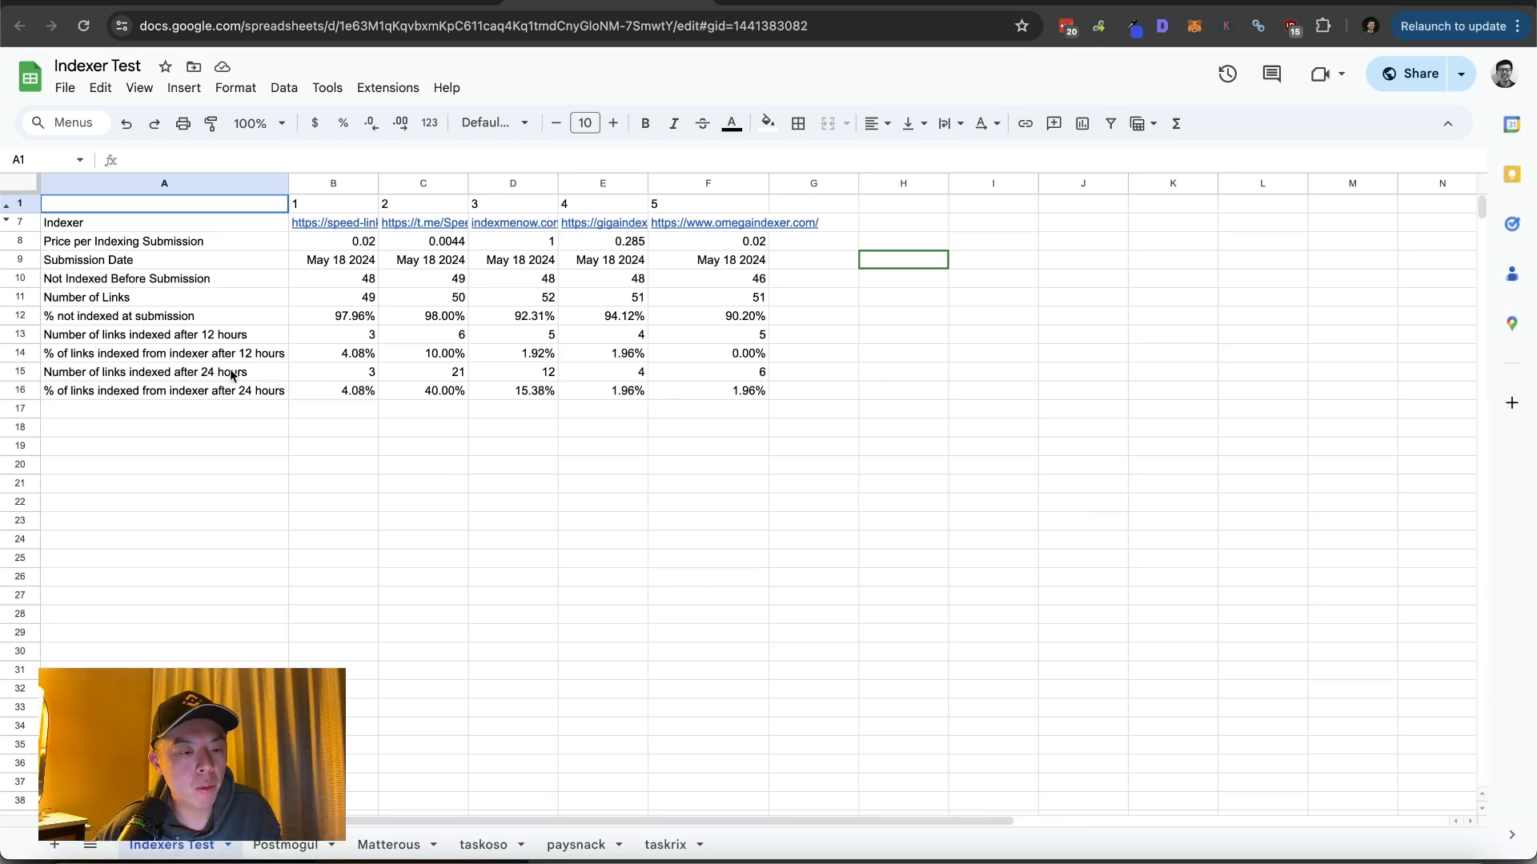
Unhide rows 2–6 and inspect the Postmogul, Matterous, Taskoso, Paysnack and Taskrix addresses
left_click(6, 204)
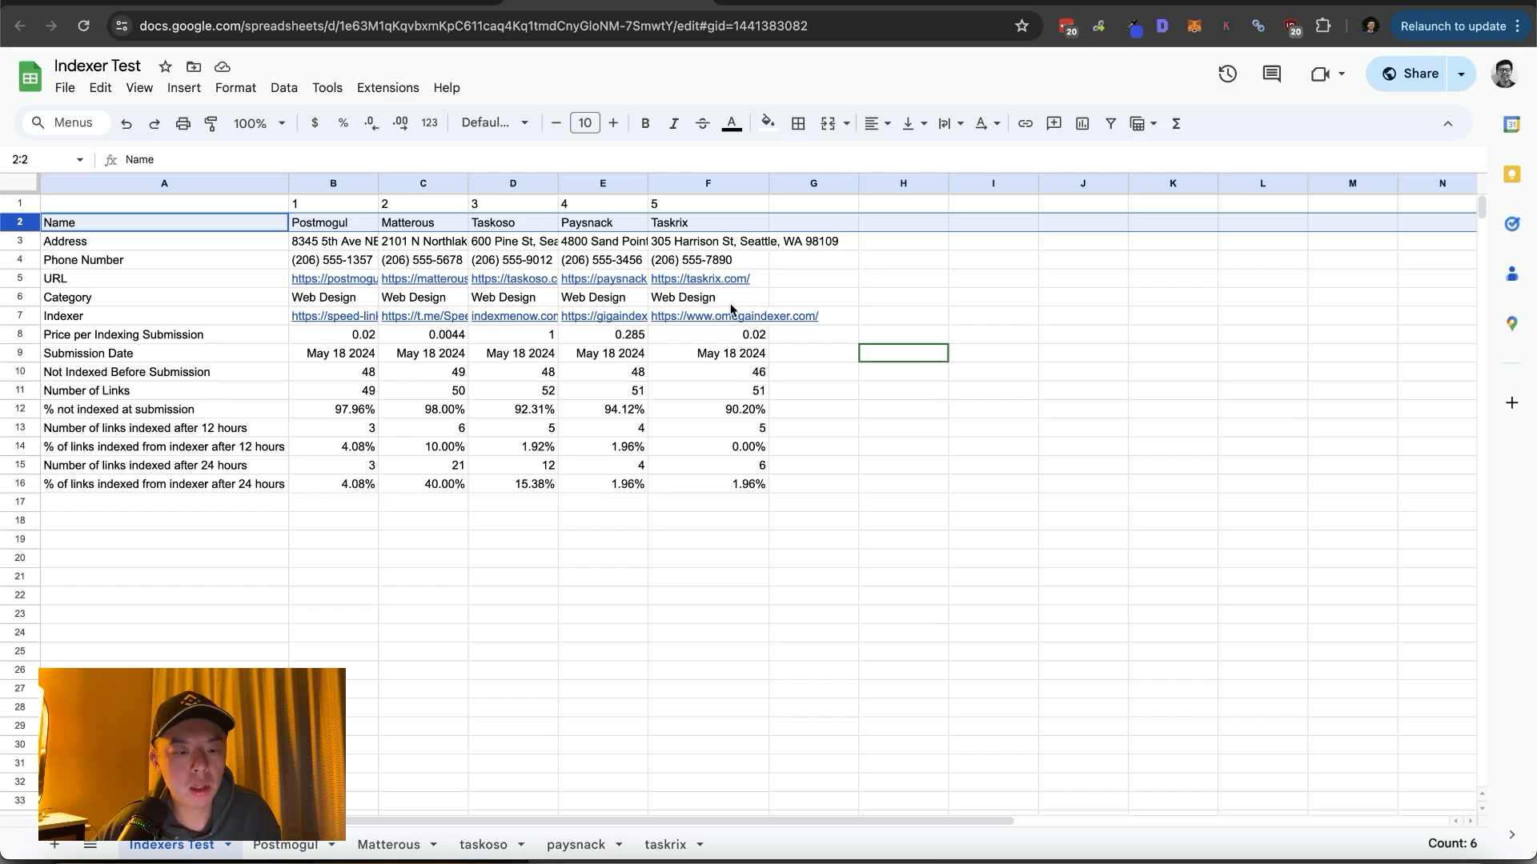
left_click(335, 242)
left_click(423, 241)
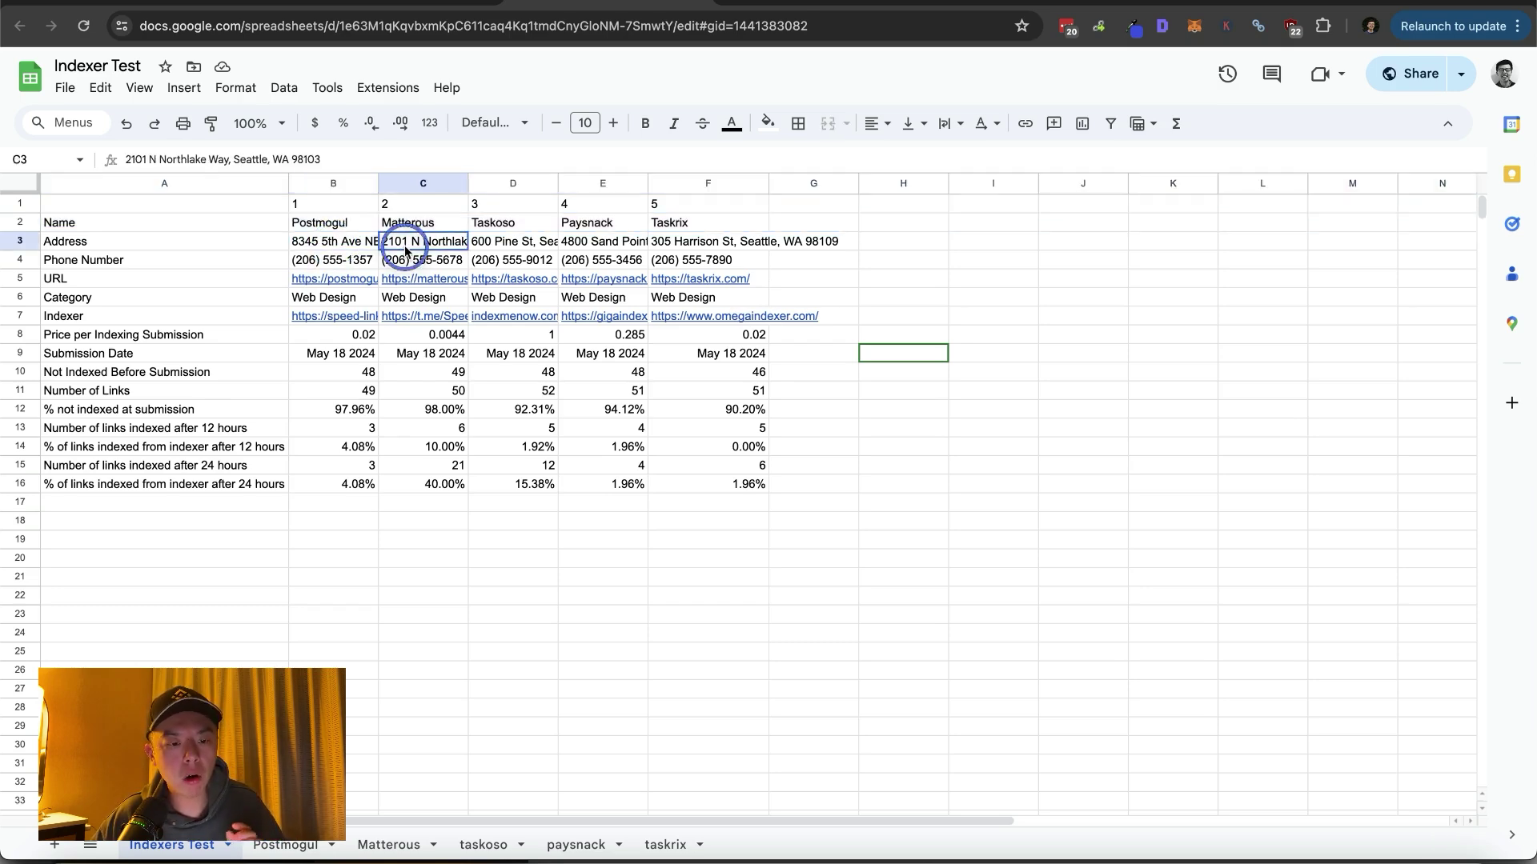
left_click(499, 248)
left_click(615, 248)
left_click(672, 242)
left_click(793, 242)
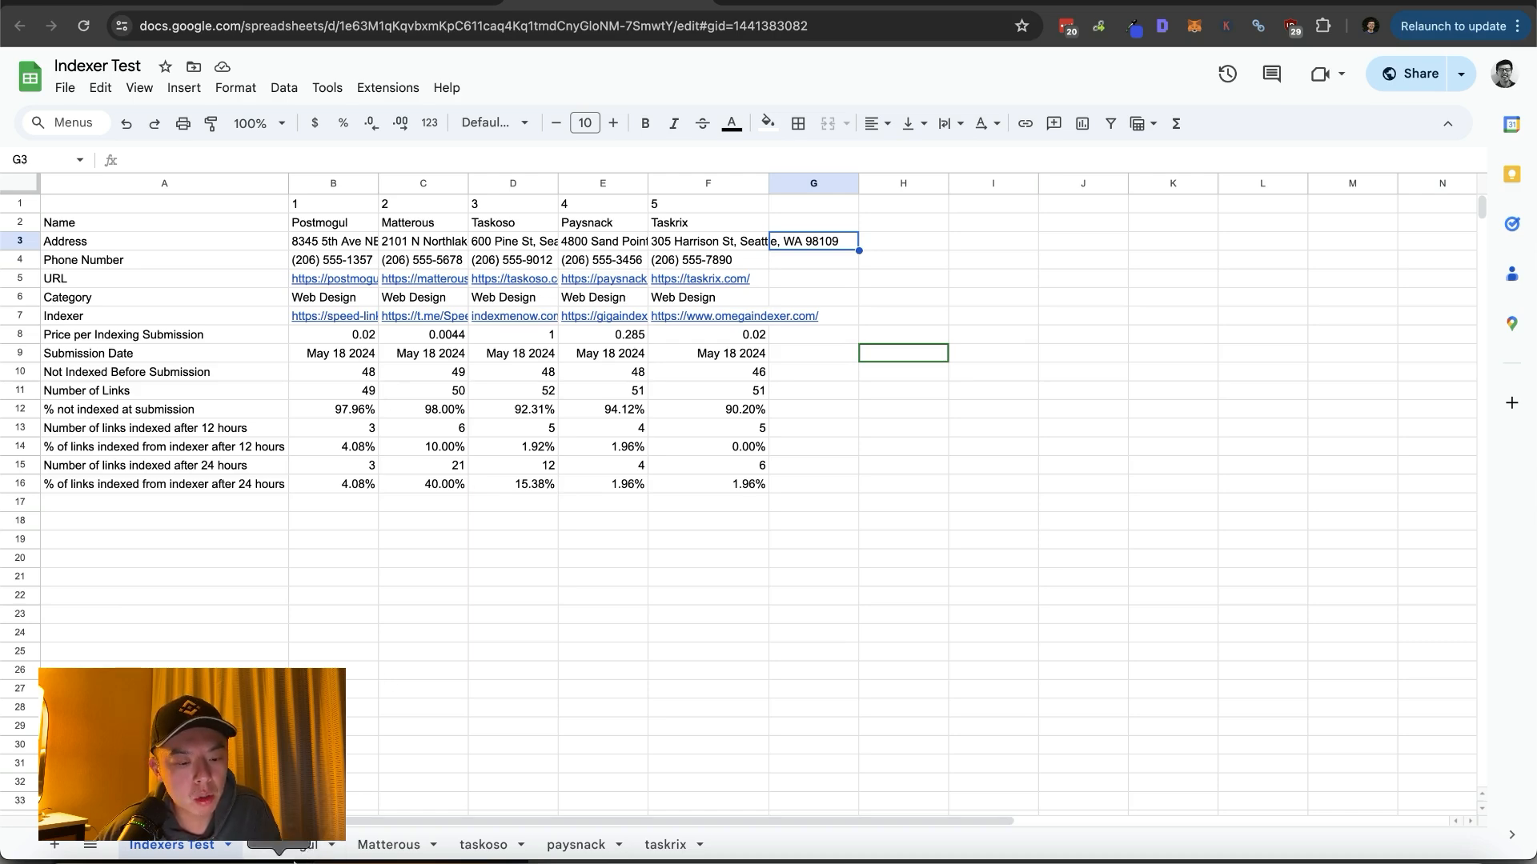
Flip through the Postmogul, Matterous, taskoso, paysnack and taskrix sheets, ending on Indexers Test
left_click(286, 844)
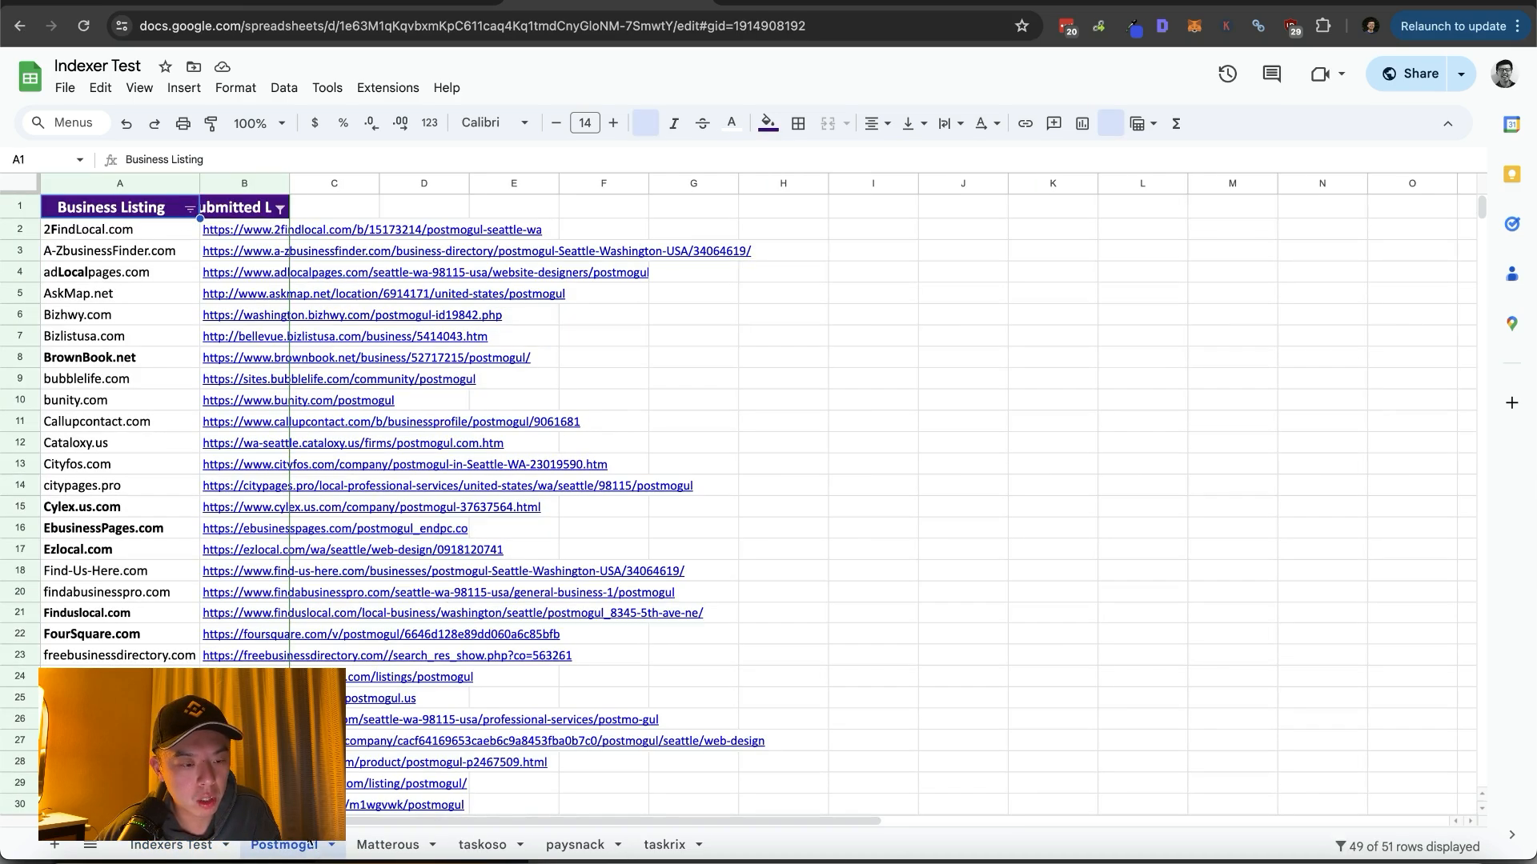
left_click(385, 845)
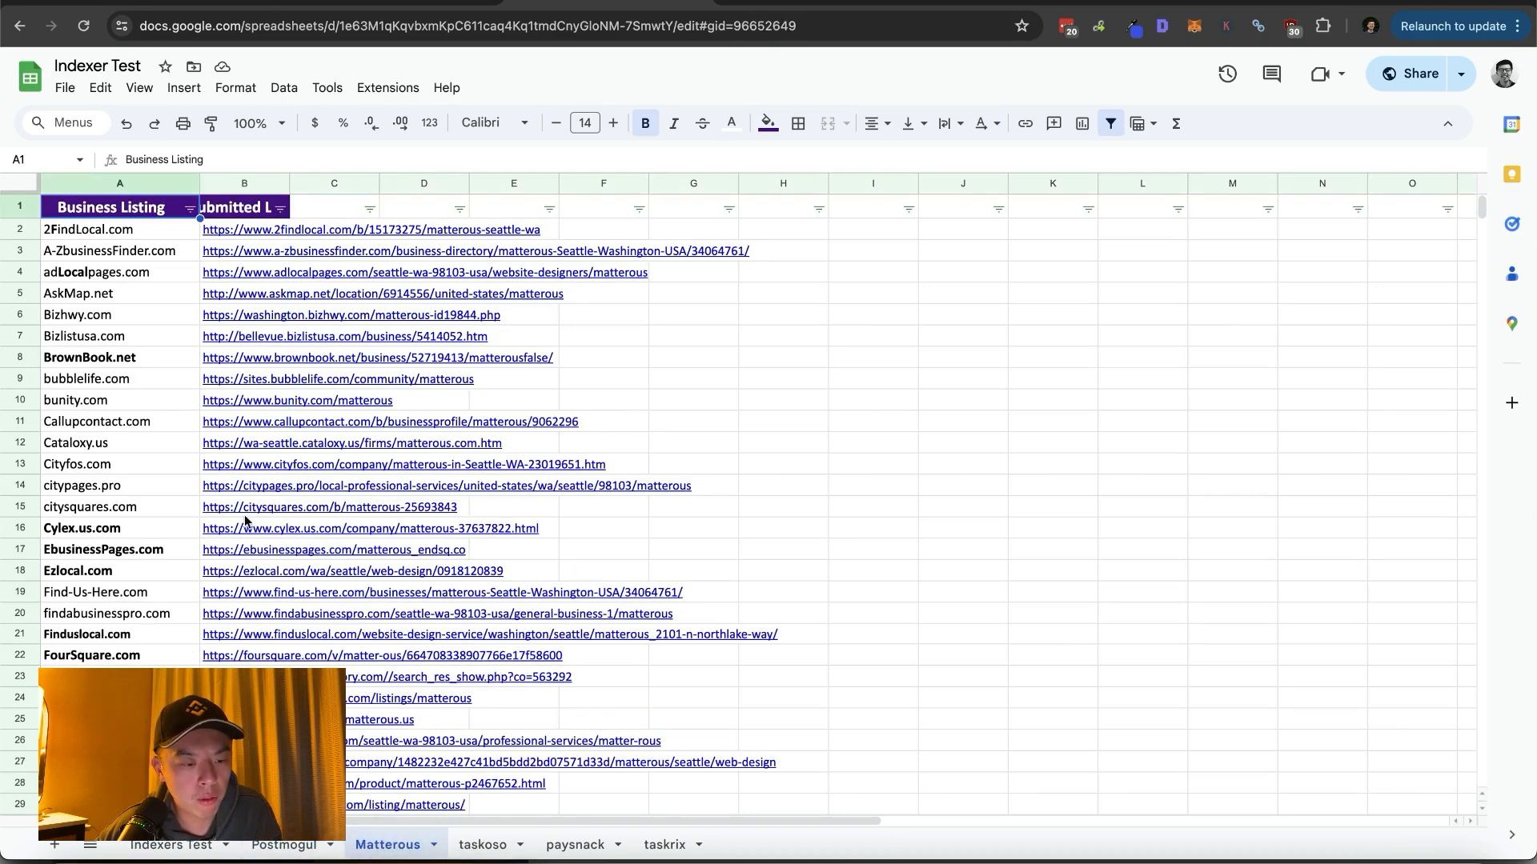
left_click(504, 844)
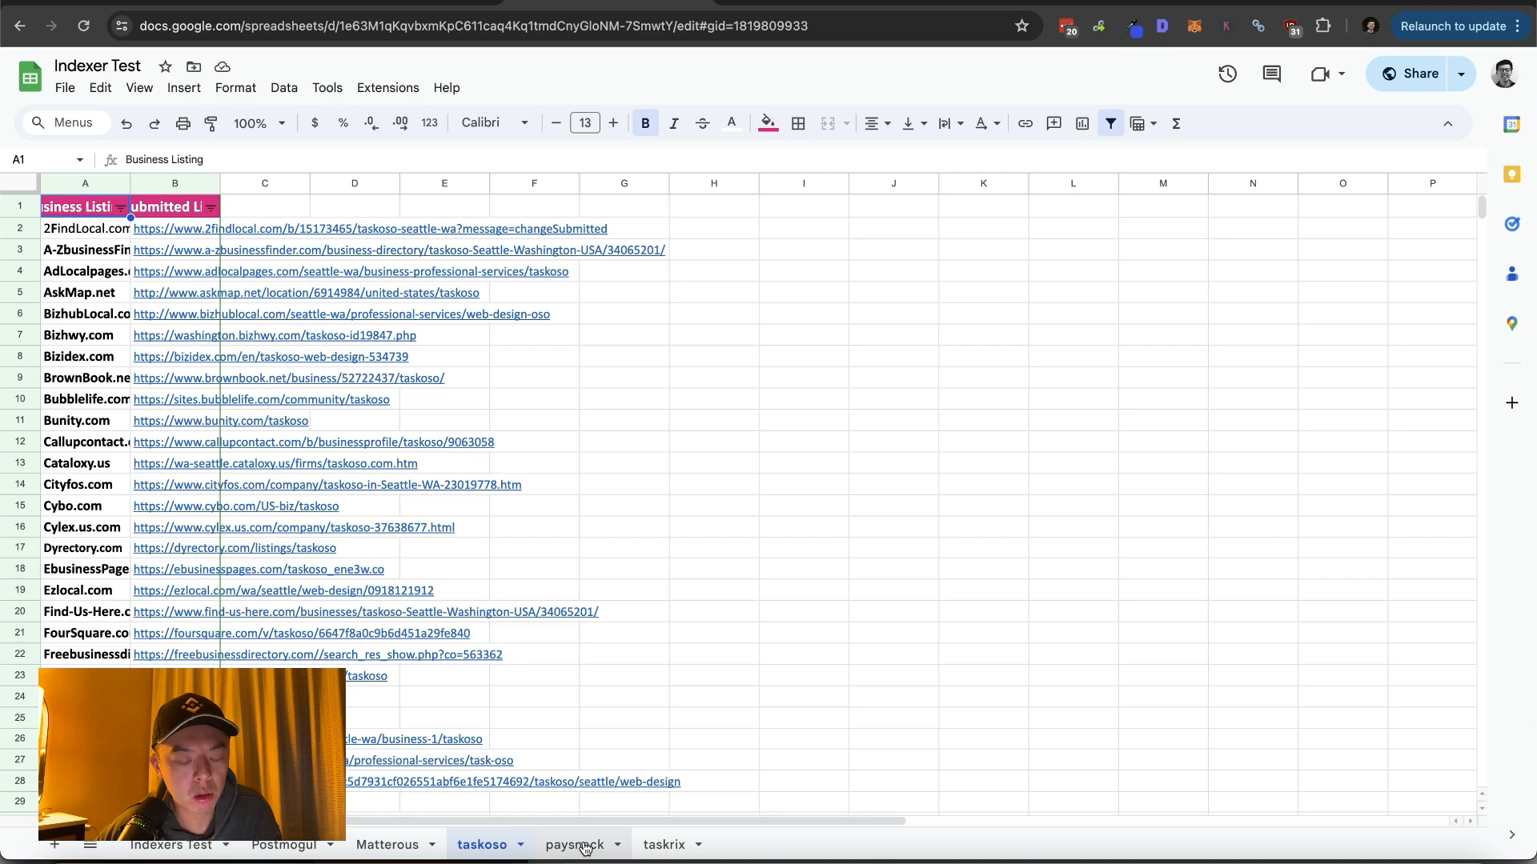
left_click(588, 845)
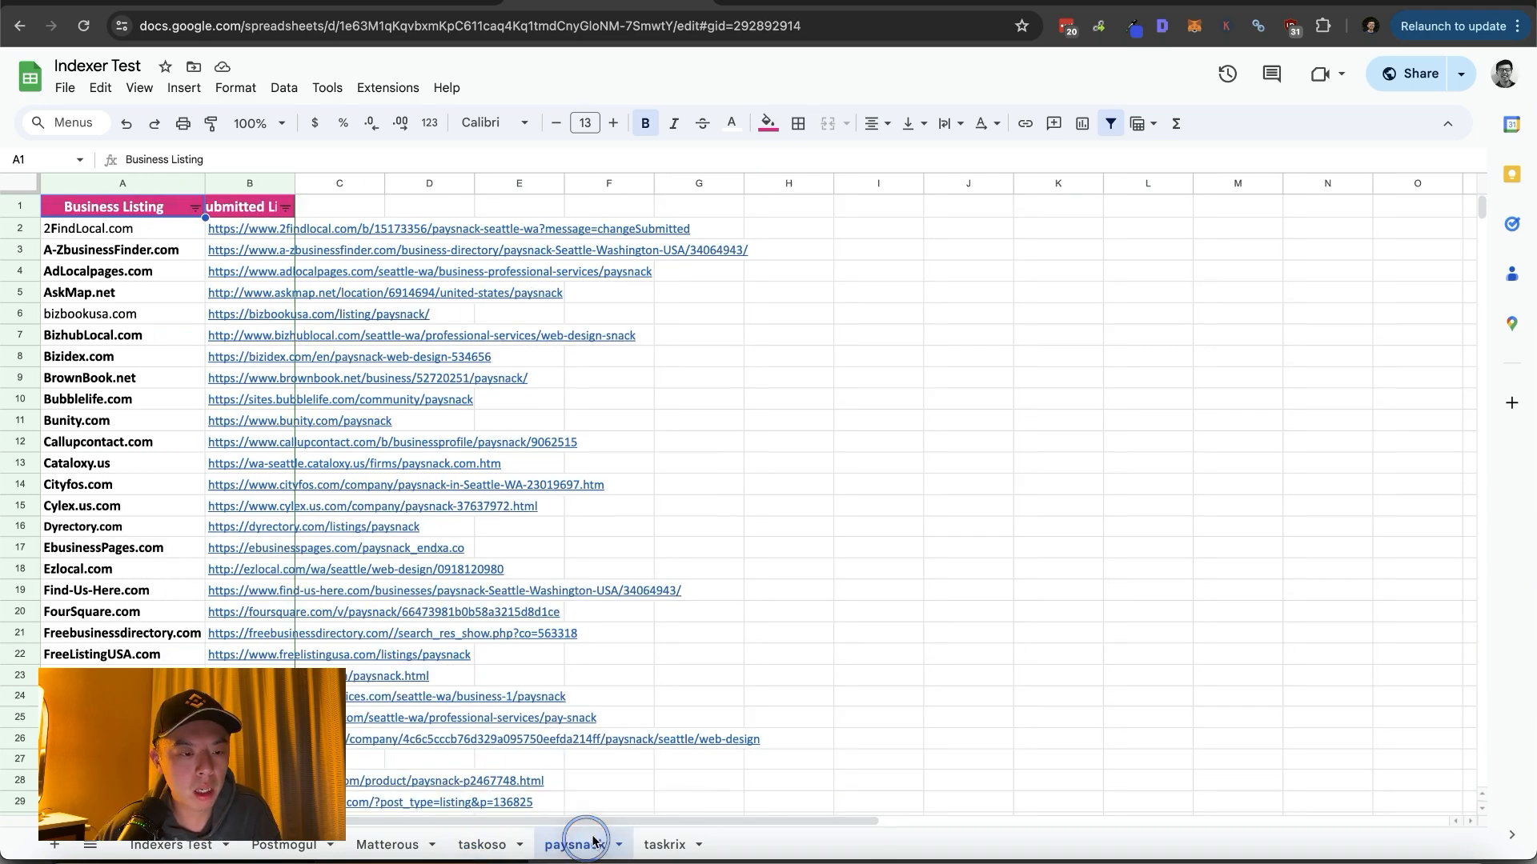
left_click(664, 846)
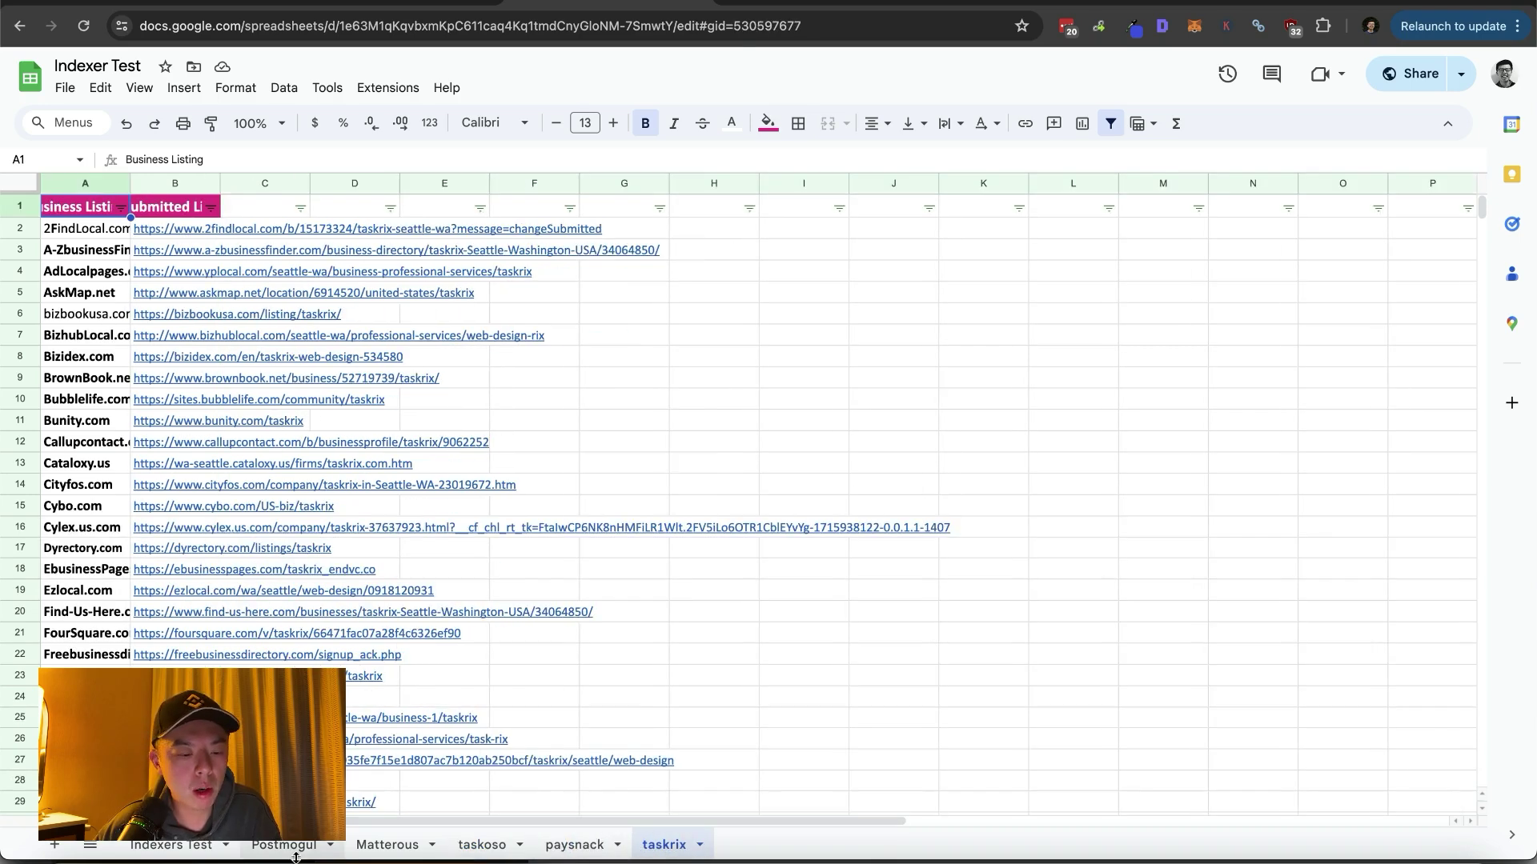
left_click(172, 845)
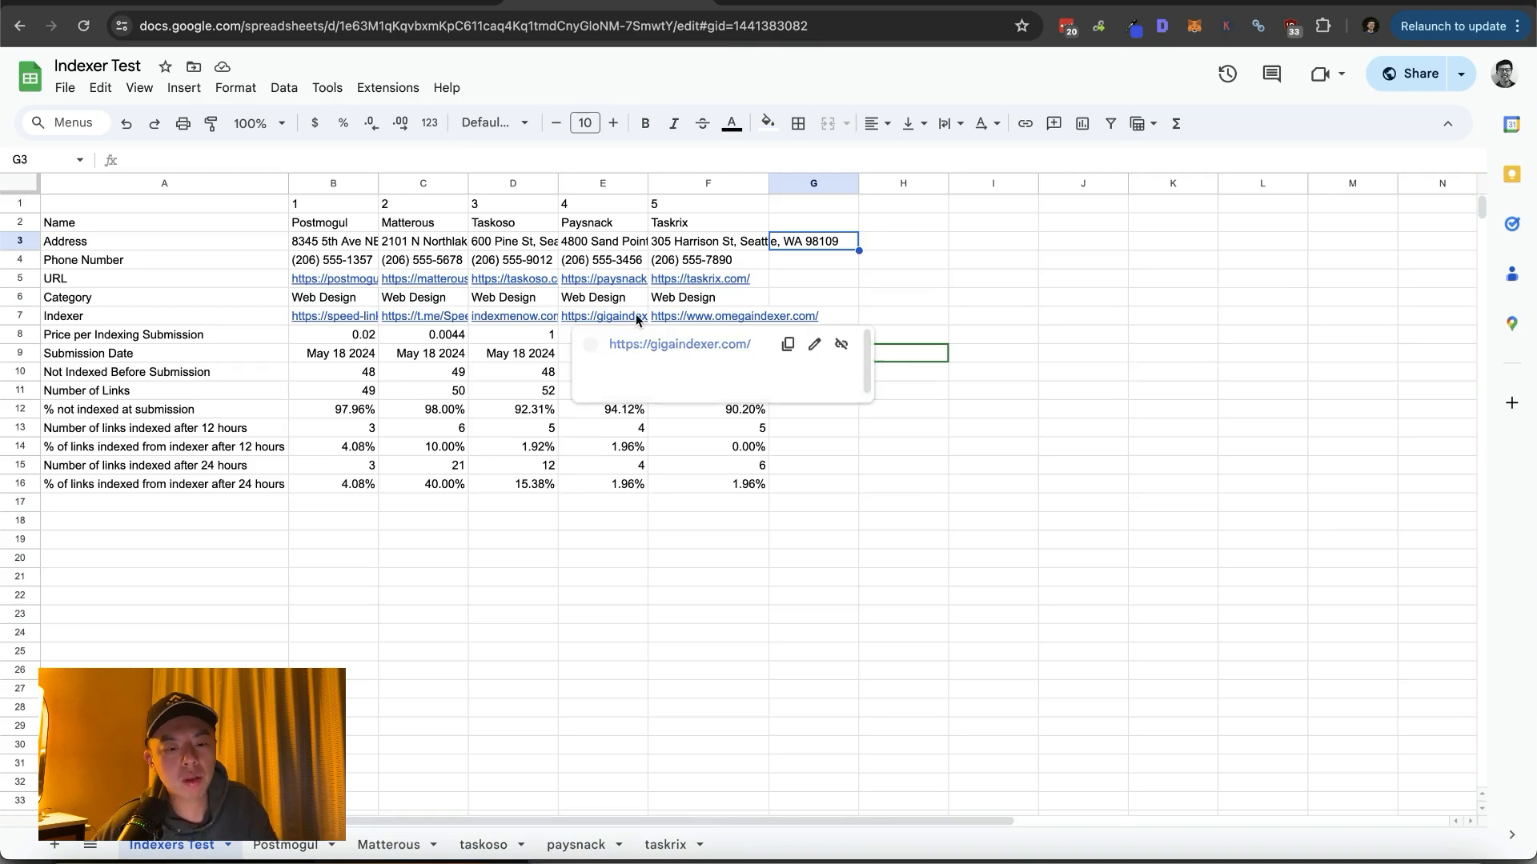
left_click(1082, 296)
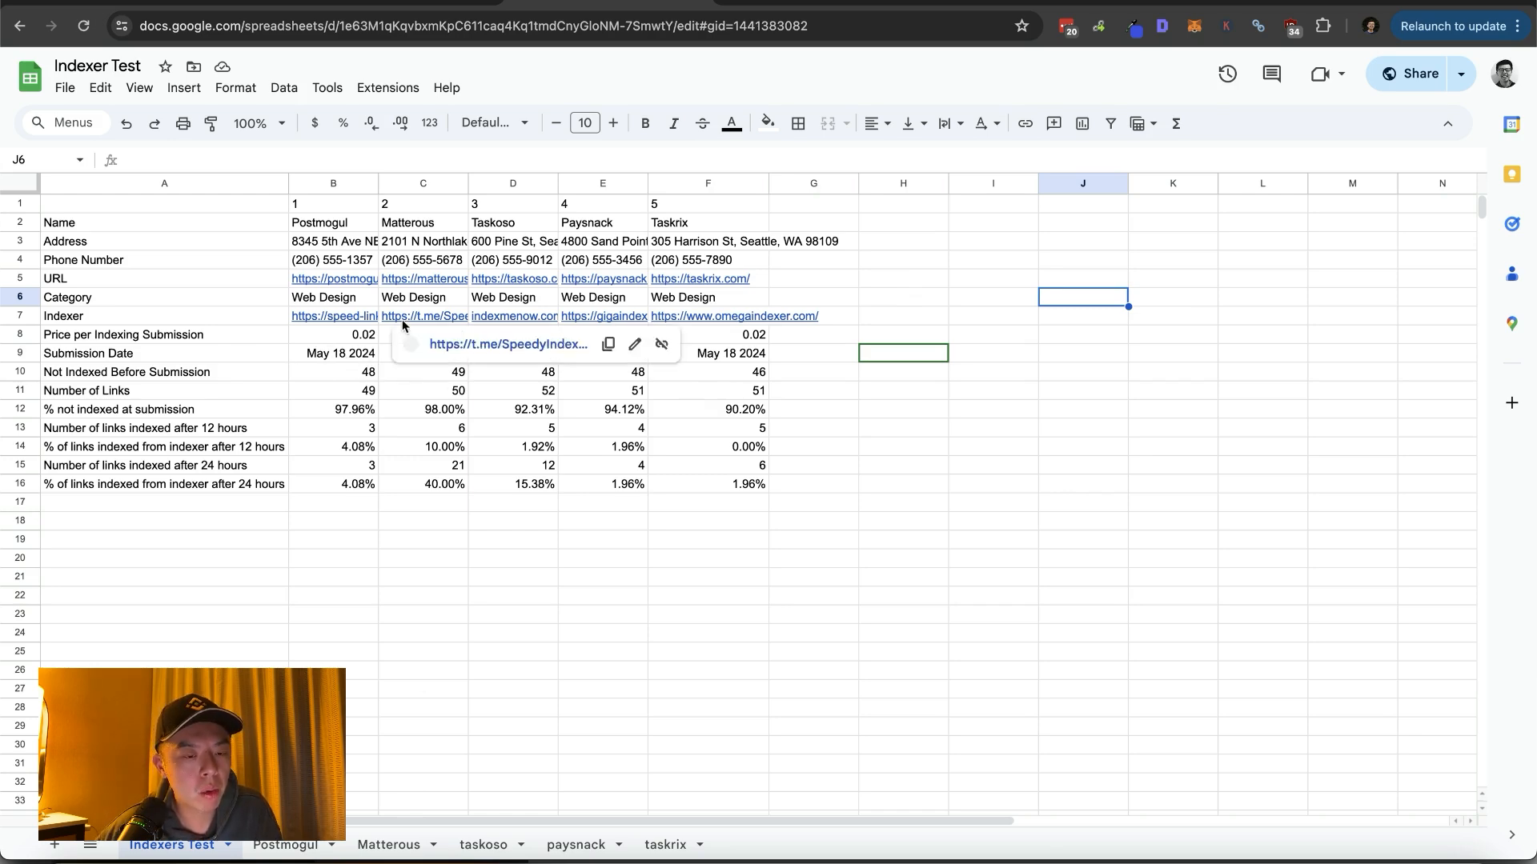
mouse_move(422, 316)
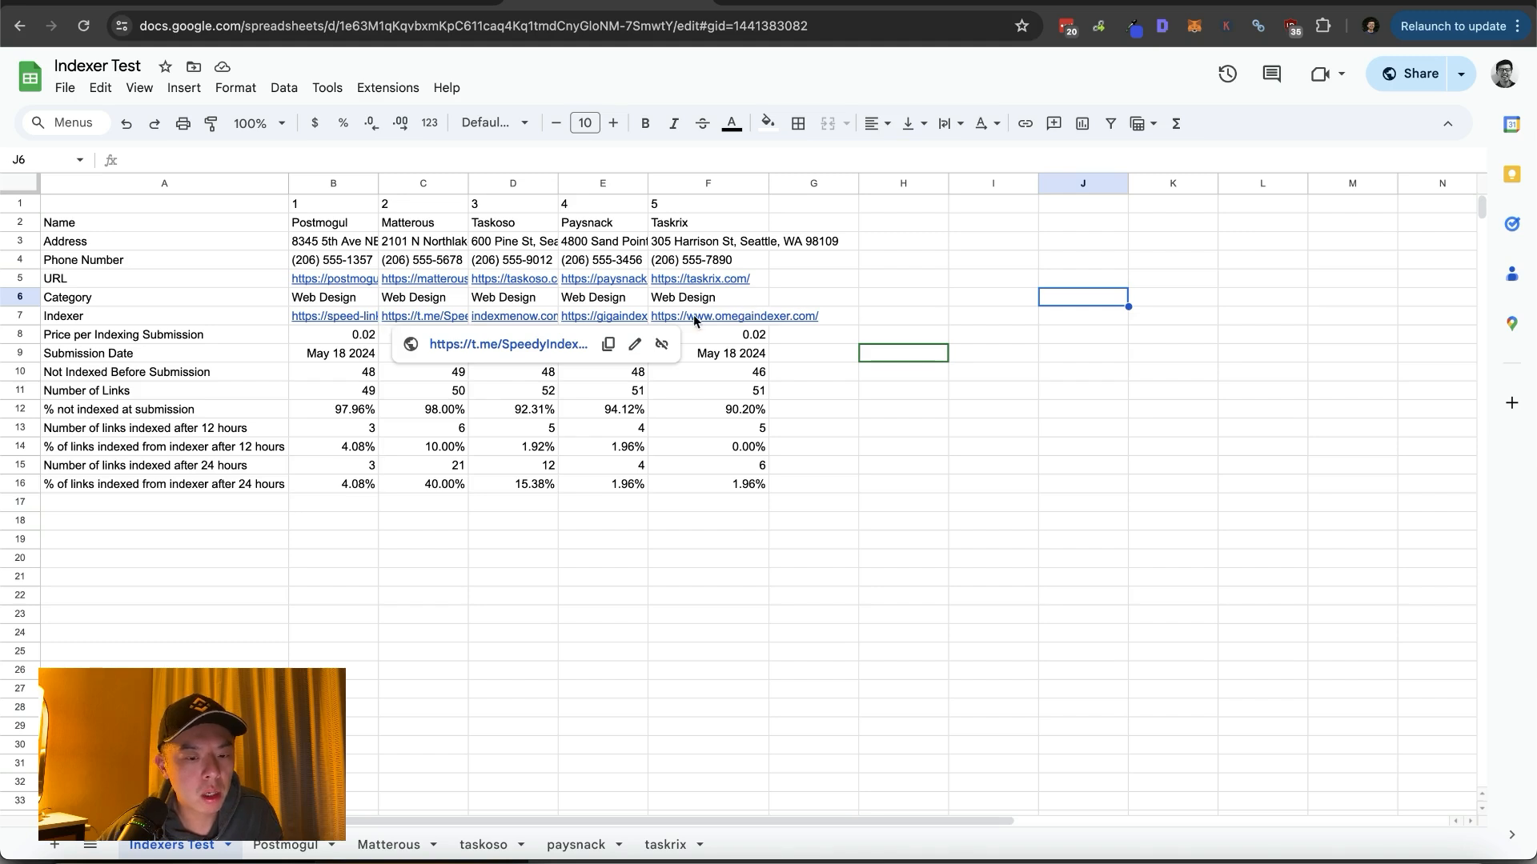
left_click(329, 317)
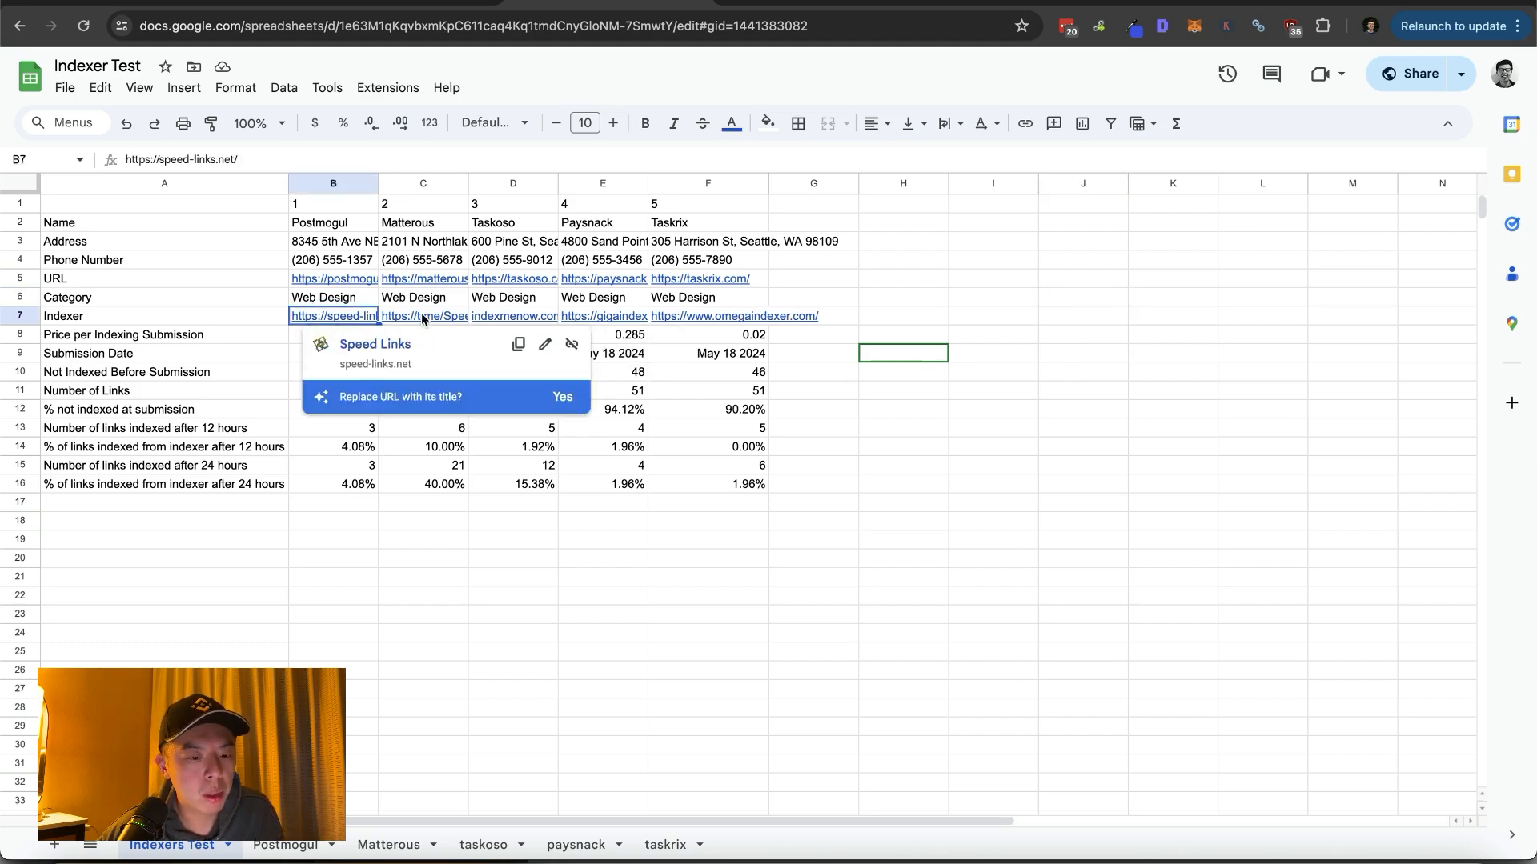
left_click(459, 318)
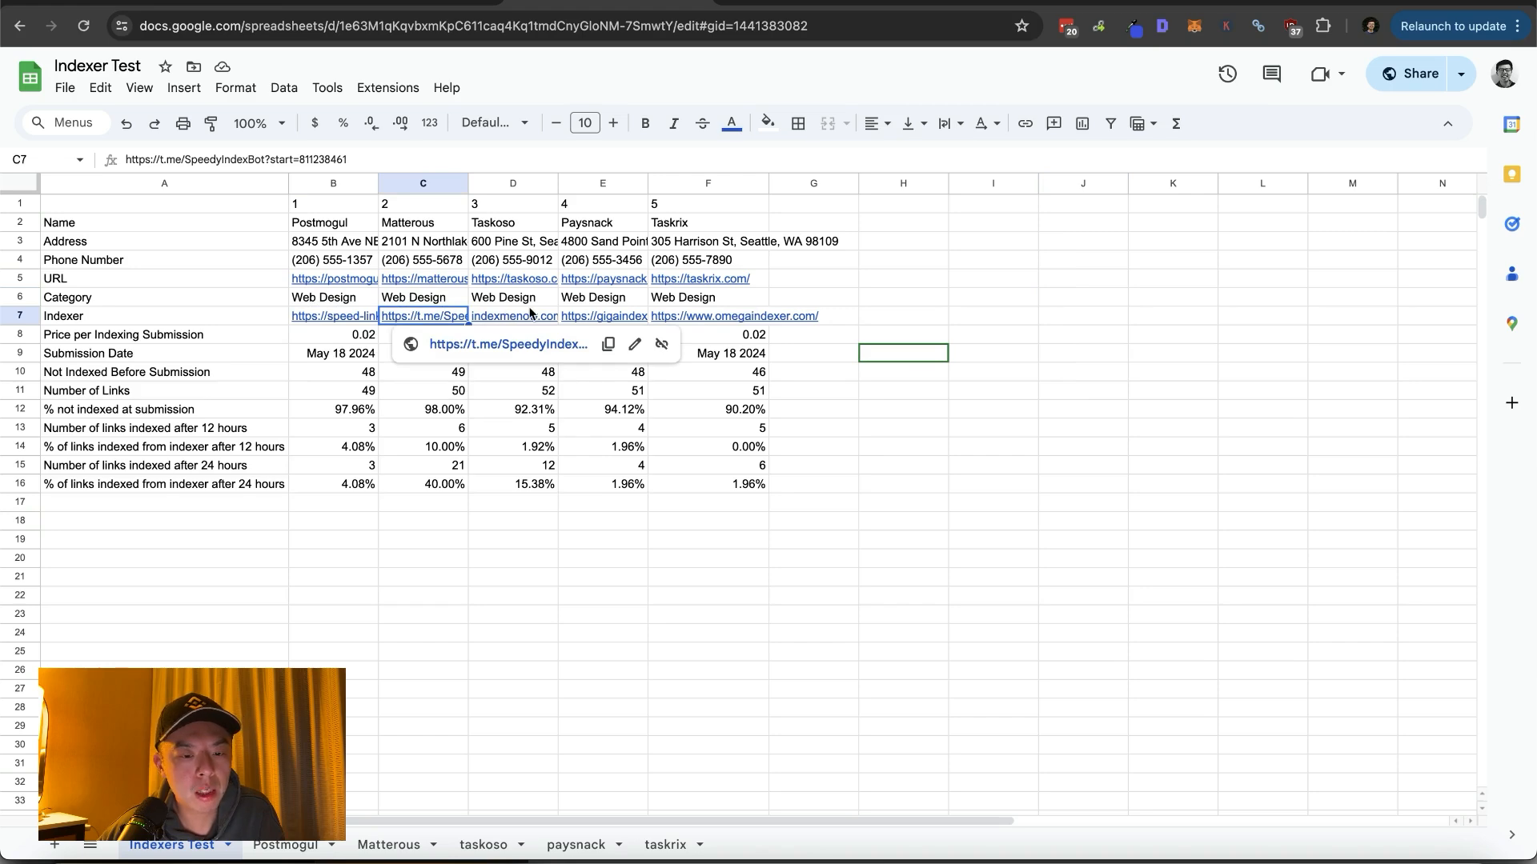
left_click(529, 316)
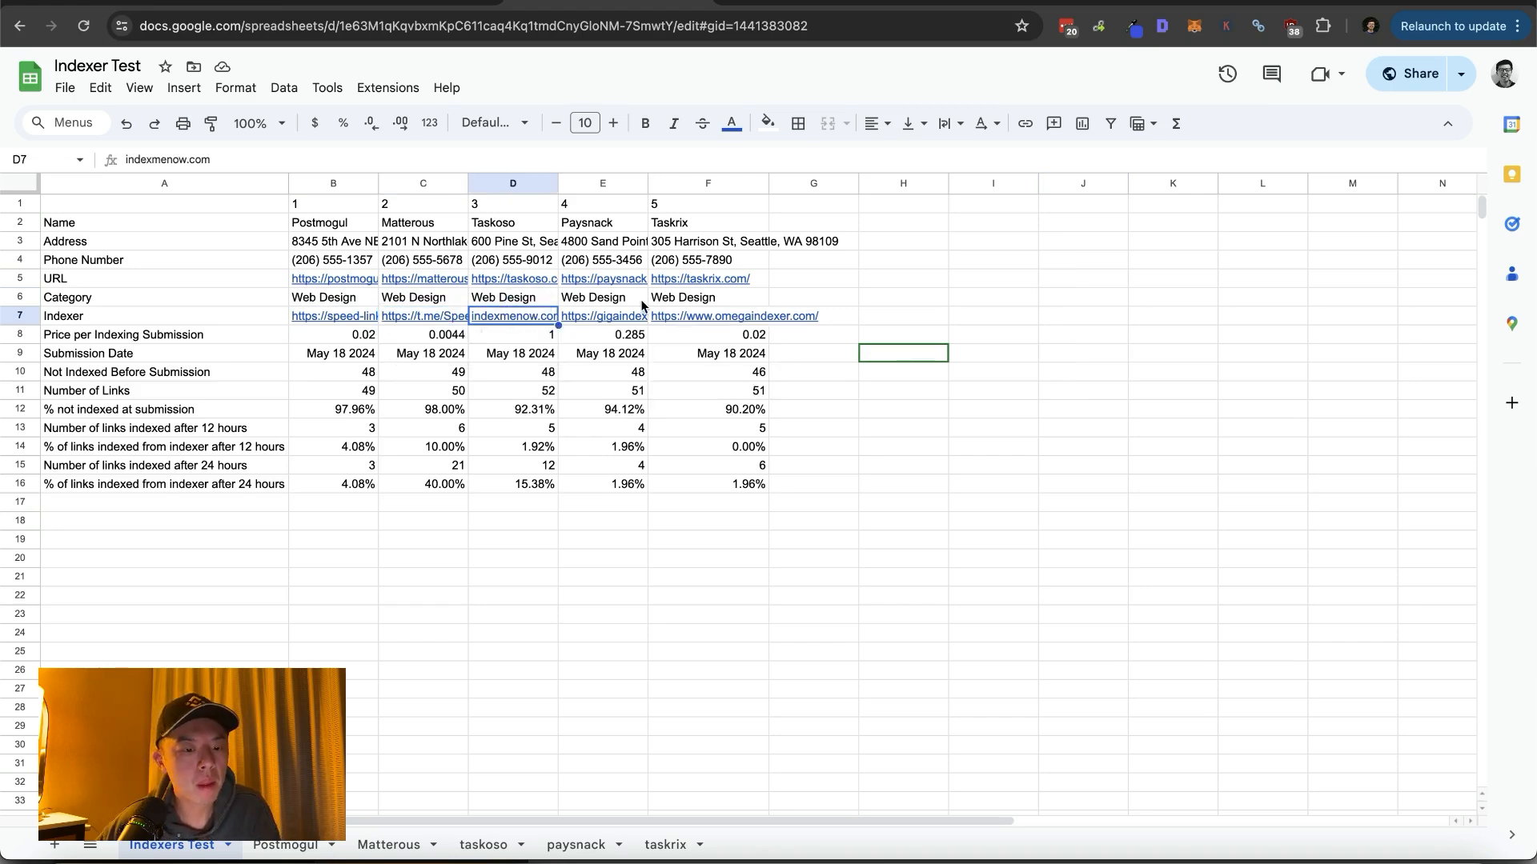
left_click(630, 317)
left_click(742, 317)
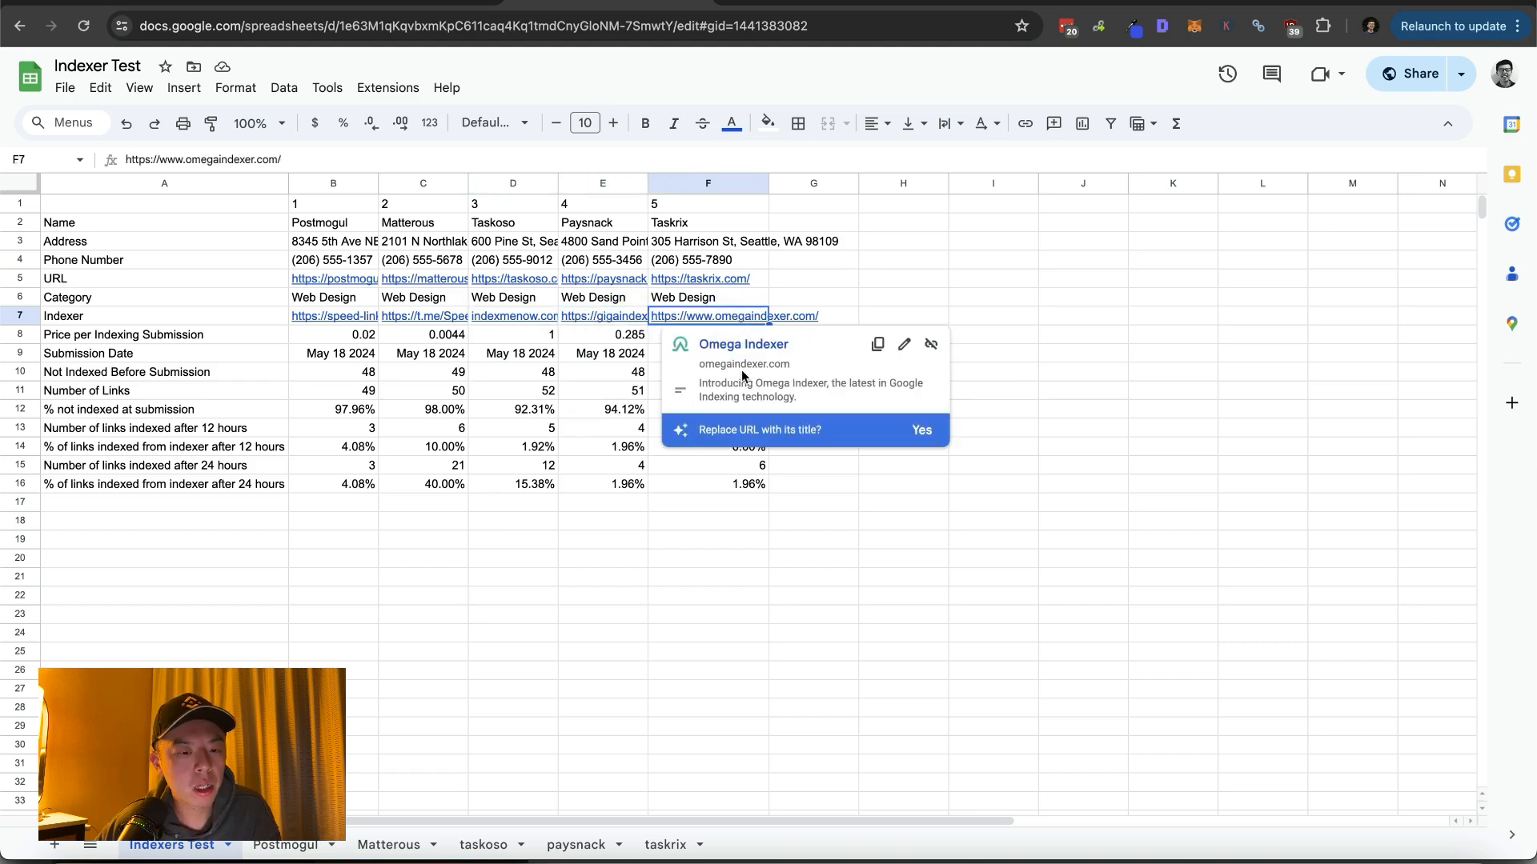
left_click(360, 335)
left_click(426, 335)
mouse_move(422, 315)
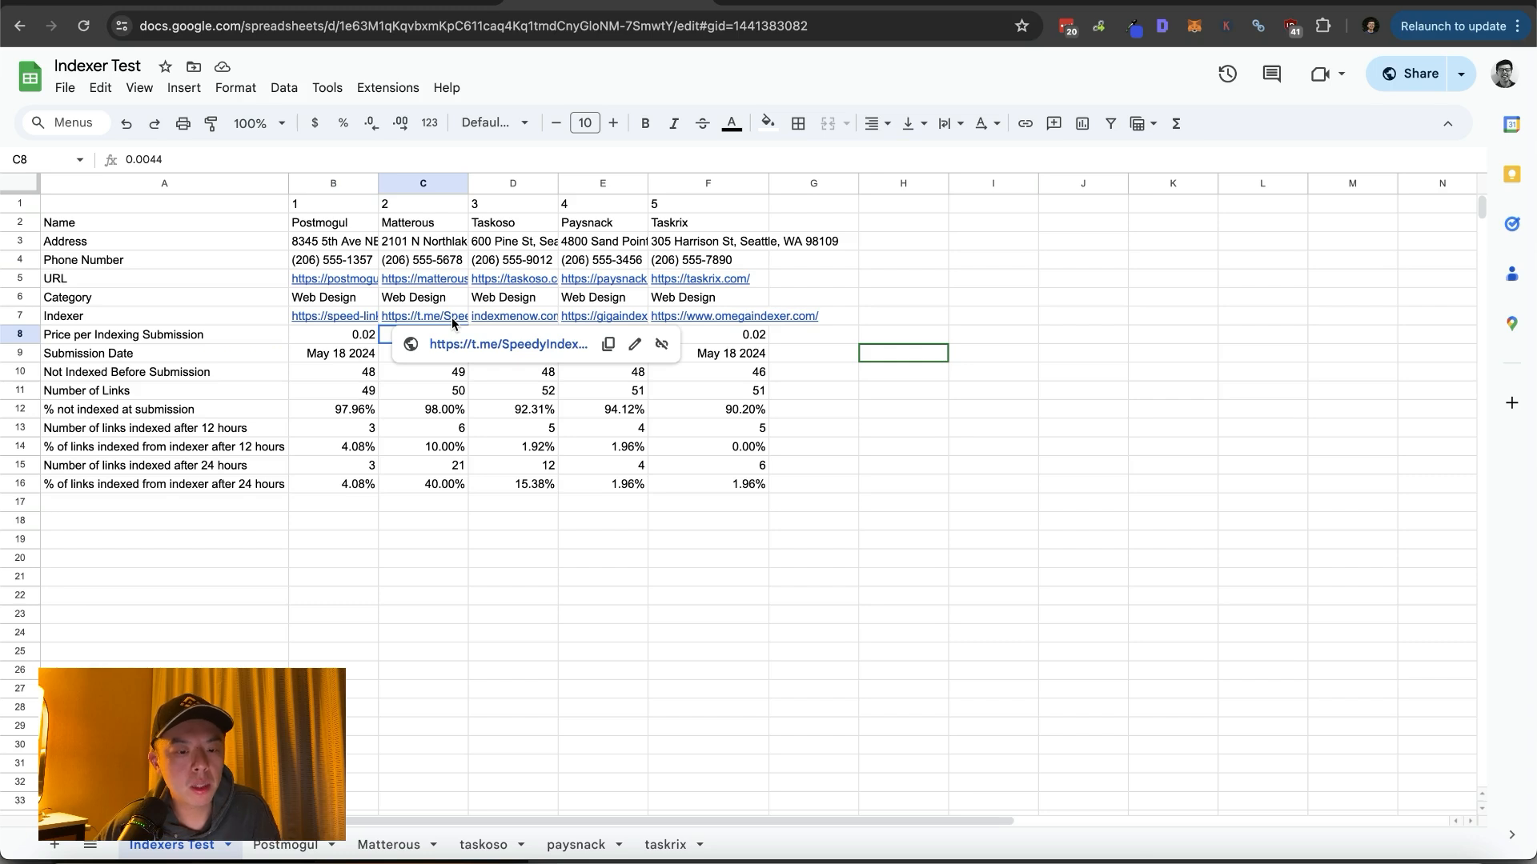
left_click(612, 278)
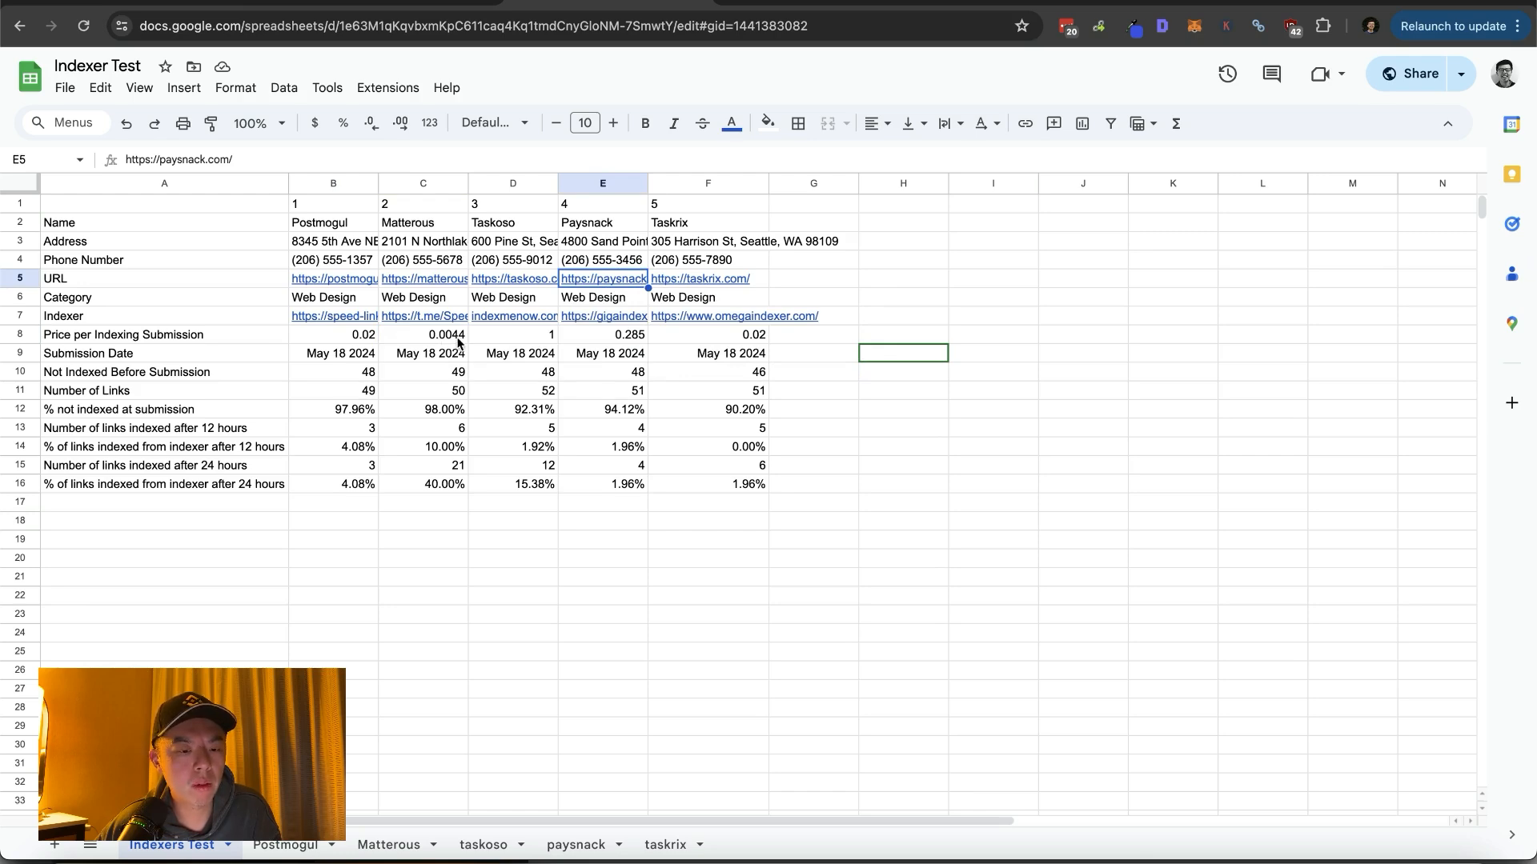
left_click(499, 335)
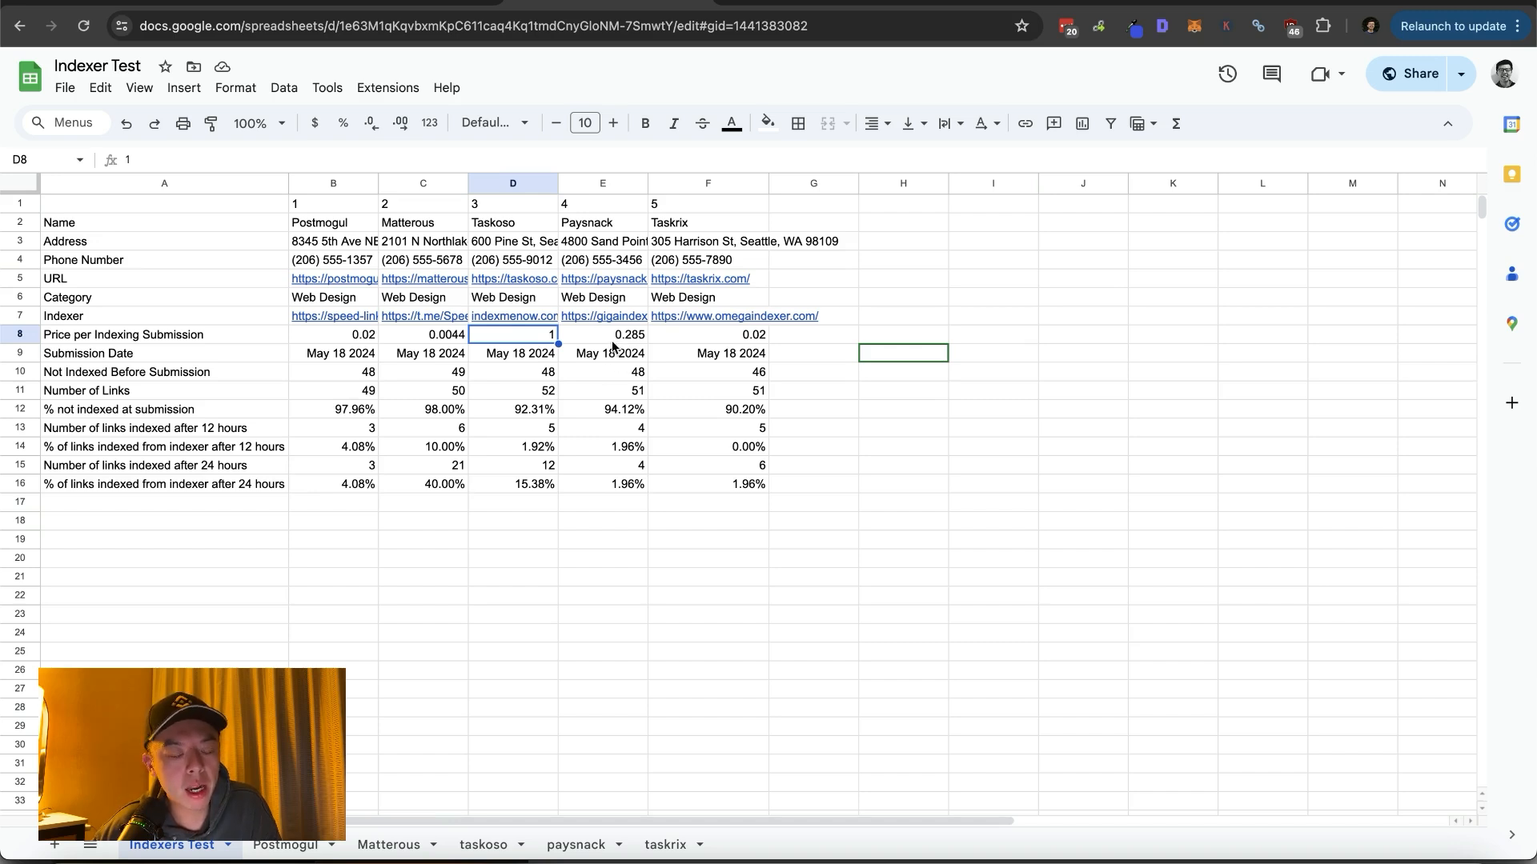
left_click(615, 336)
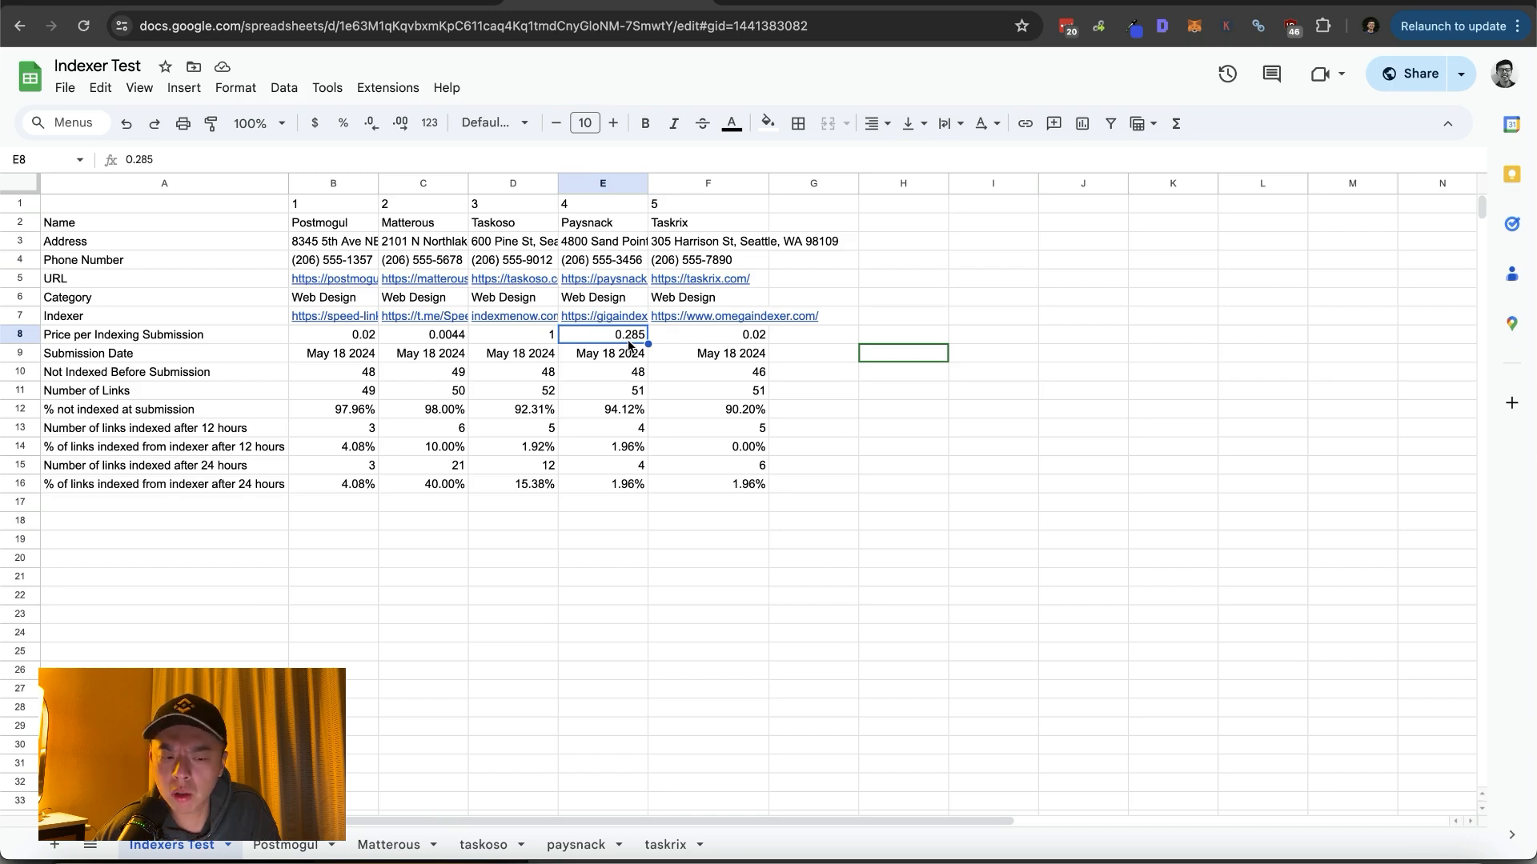
left_click(724, 336)
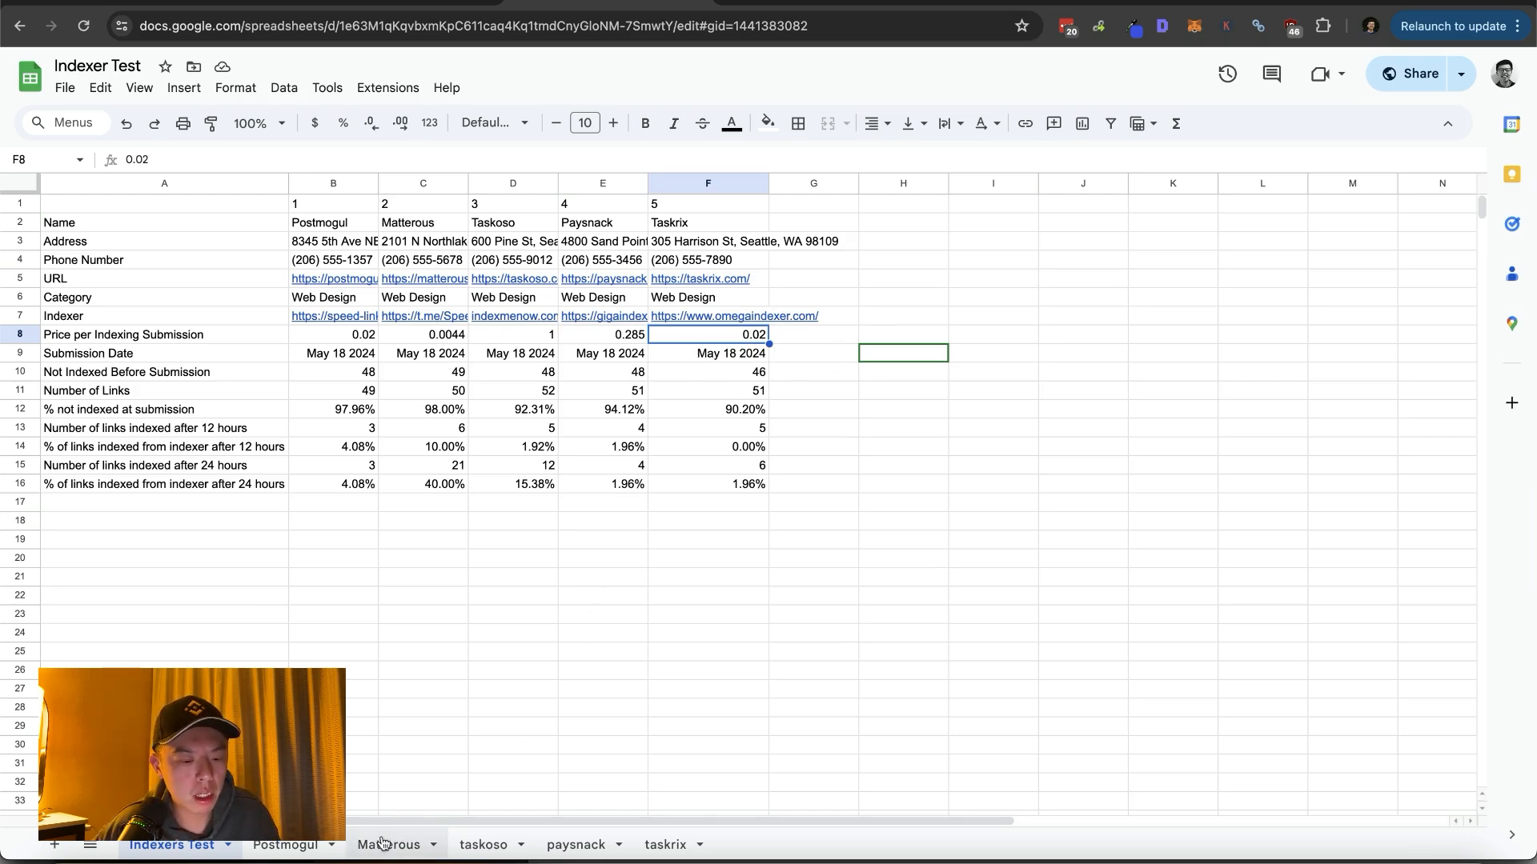
Switch to the Notion episode page showing the Results table
key("alt+Tab")
scroll(843, 385, "down", 10)
scroll(844, 385, "up", 3)
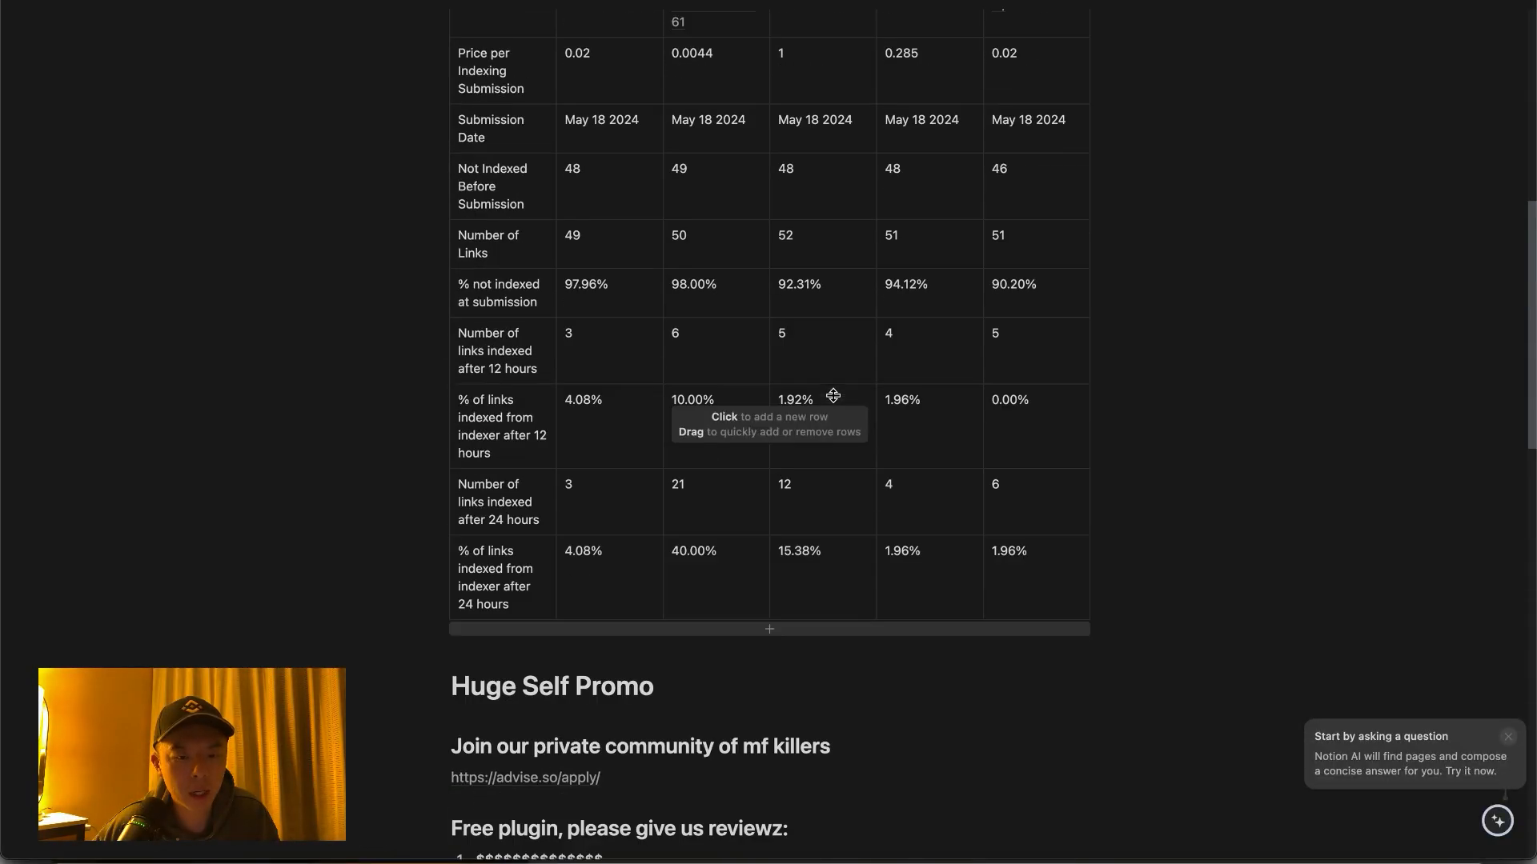
scroll(856, 387, "up", 1)
scroll(856, 386, "up", 1)
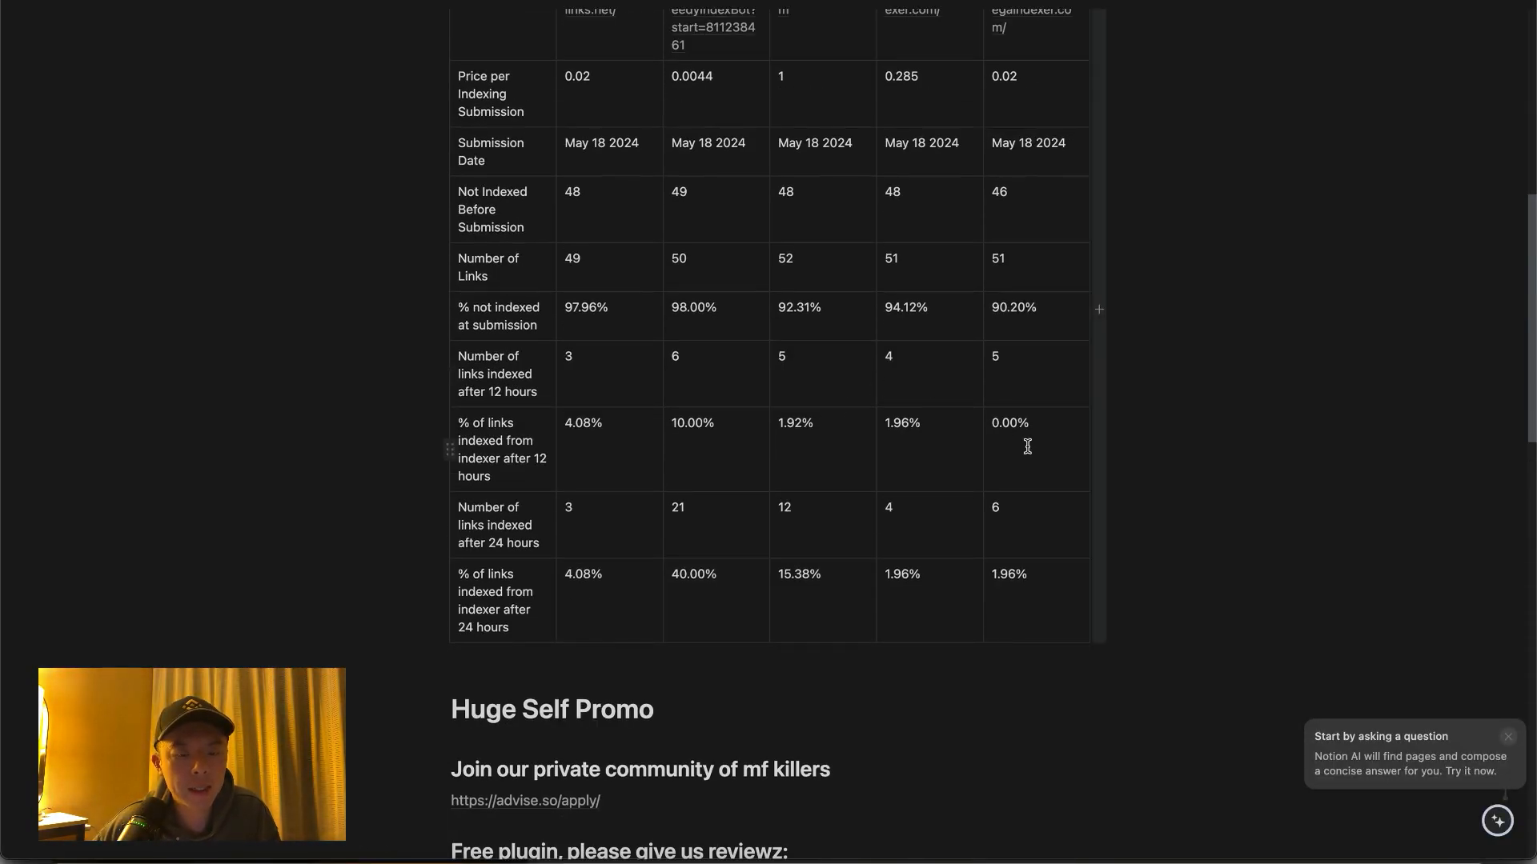
scroll(1027, 361, "up", 4)
scroll(744, 360, "down", 5)
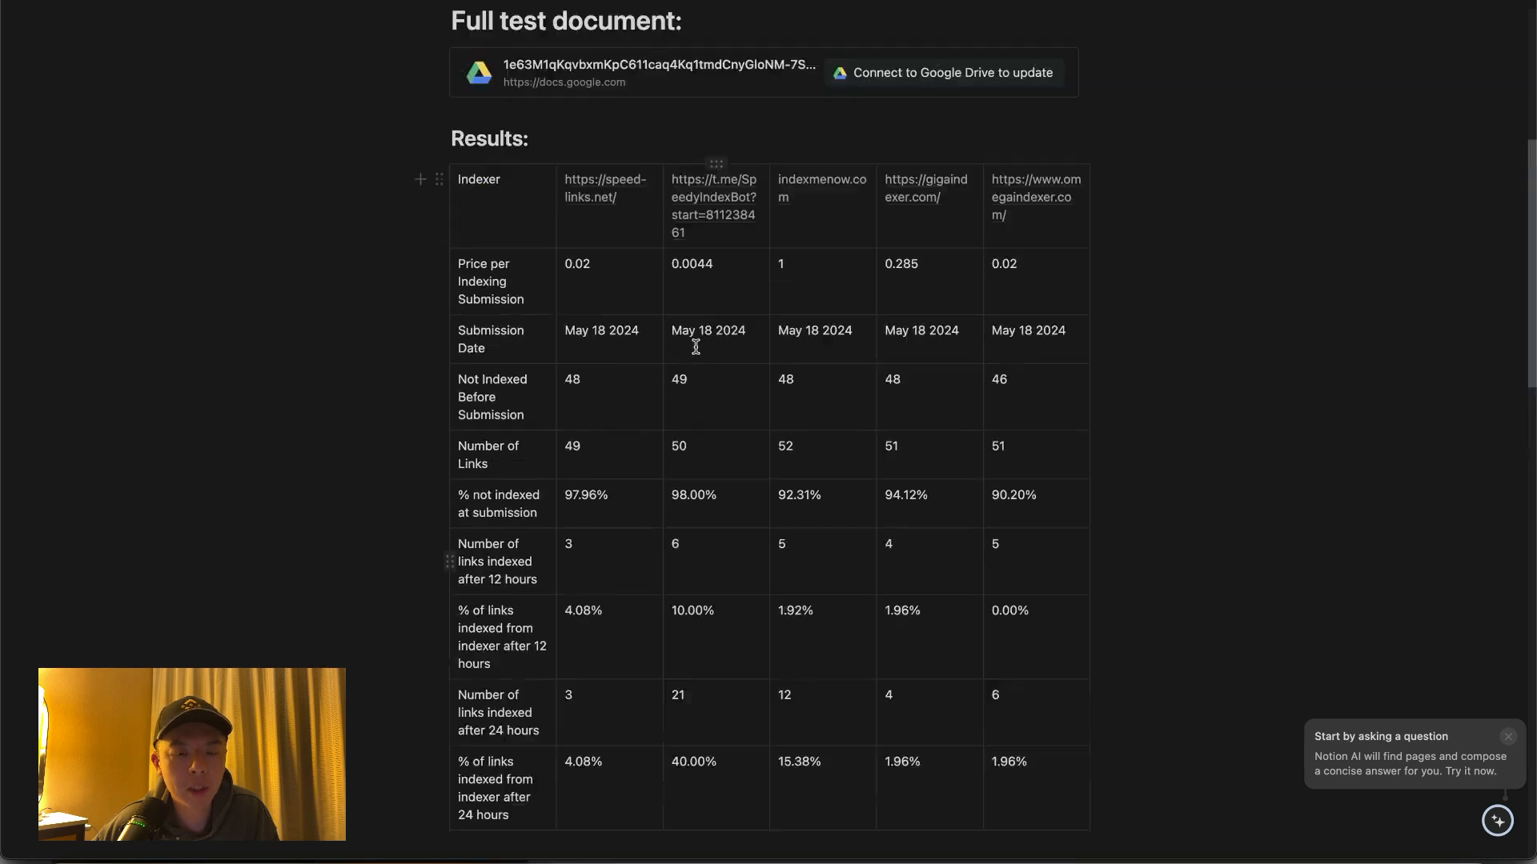
scroll(687, 322, "up", 6)
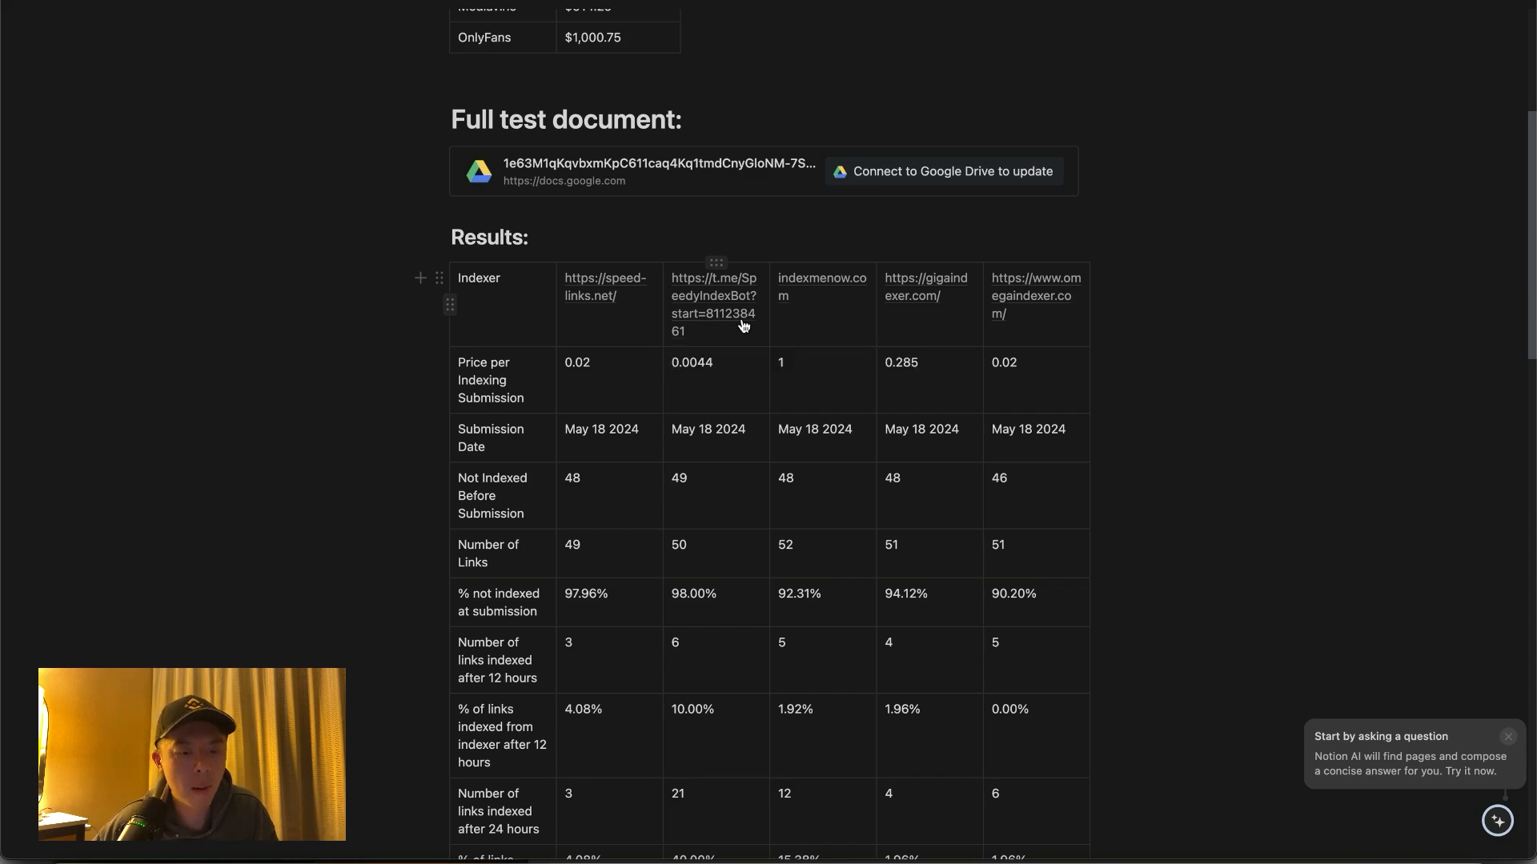
scroll(751, 360, "down", 1)
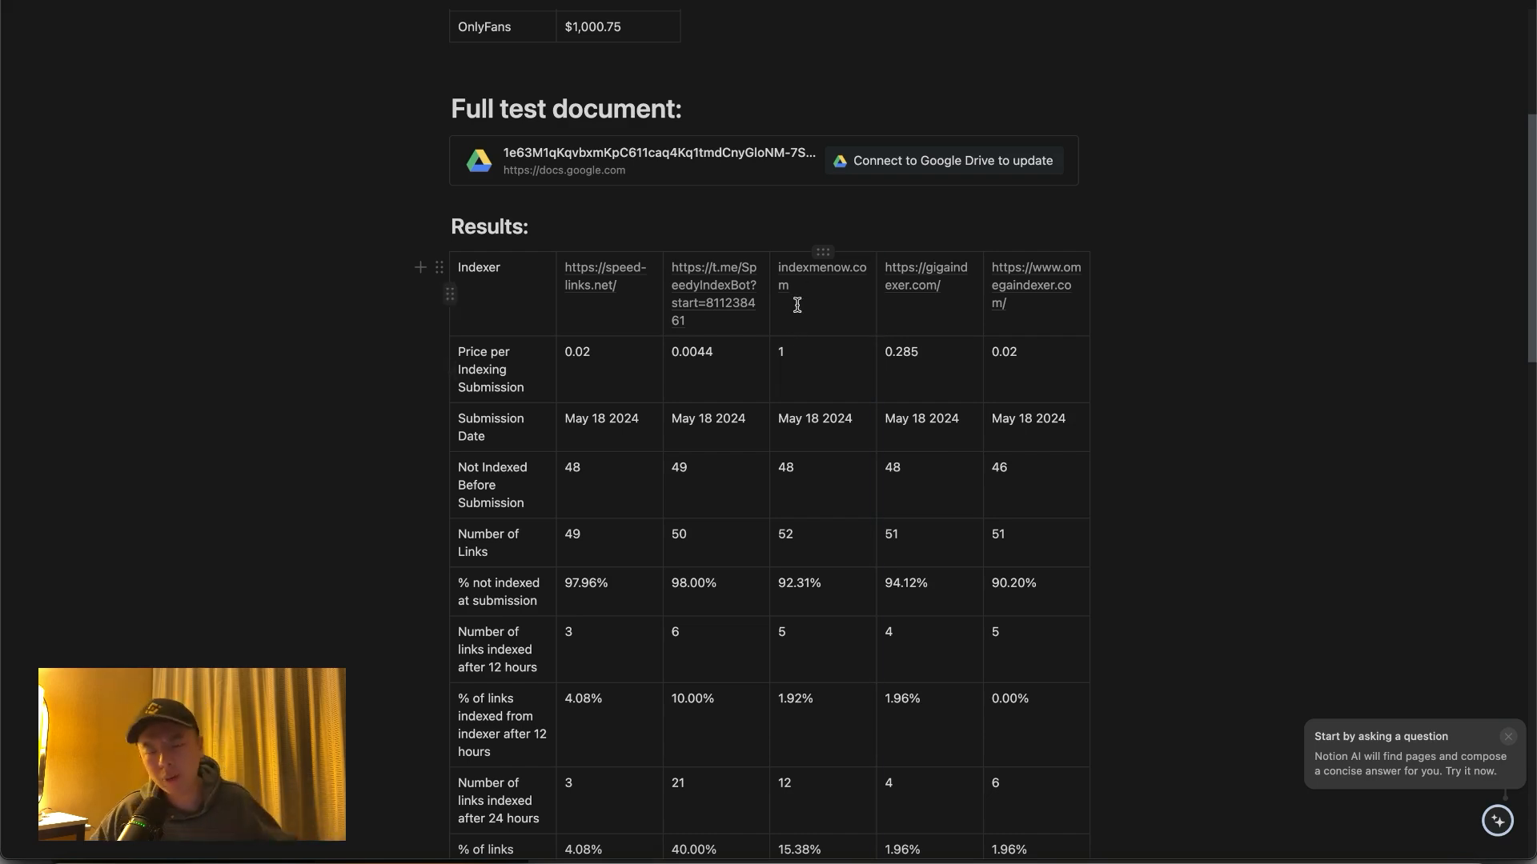
scroll(796, 313, "down", 1)
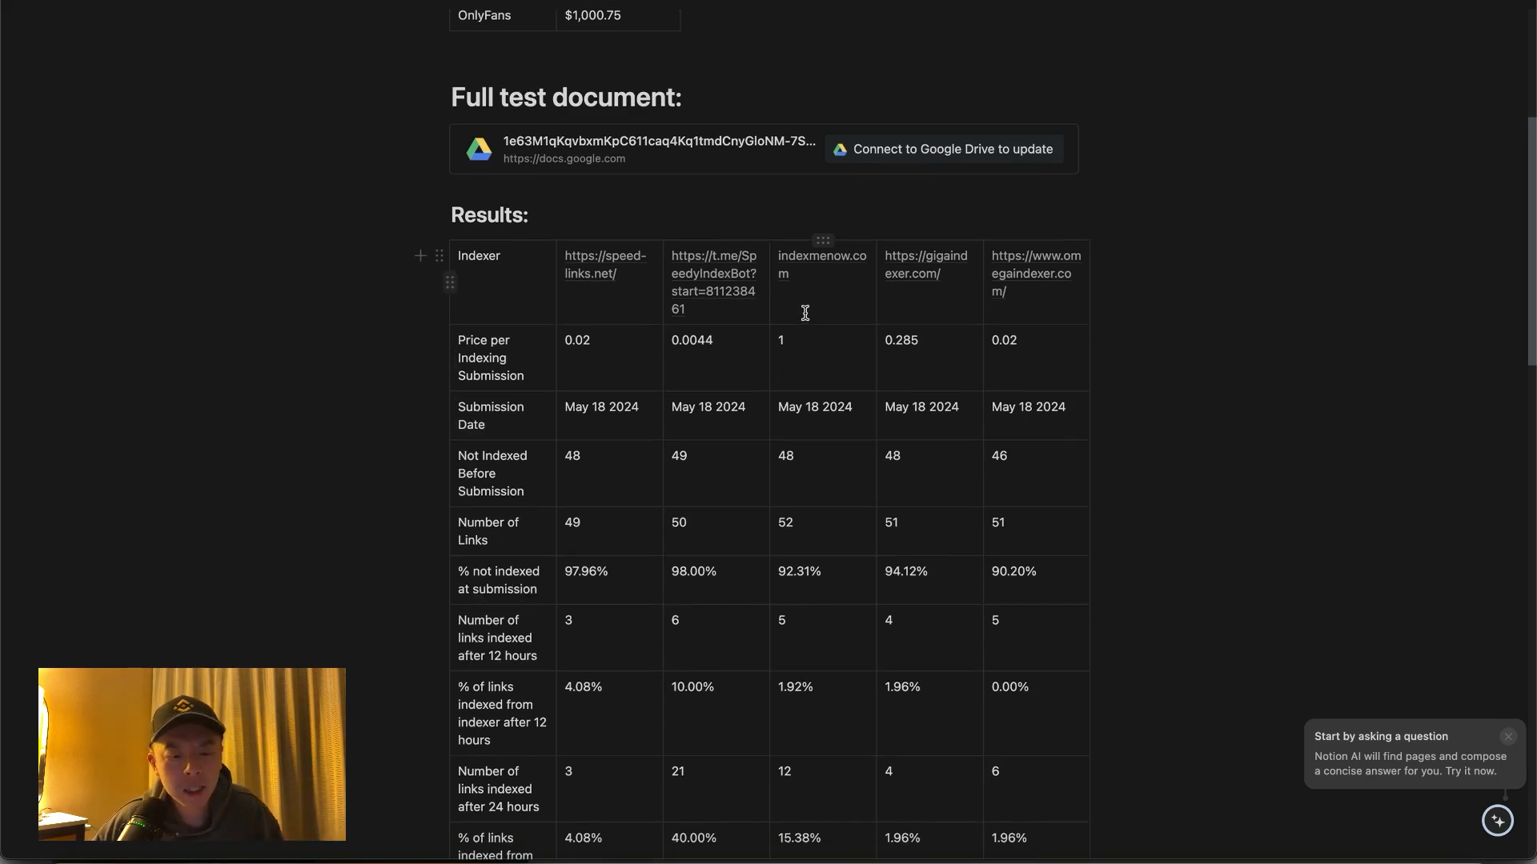
scroll(740, 653, "down", 1)
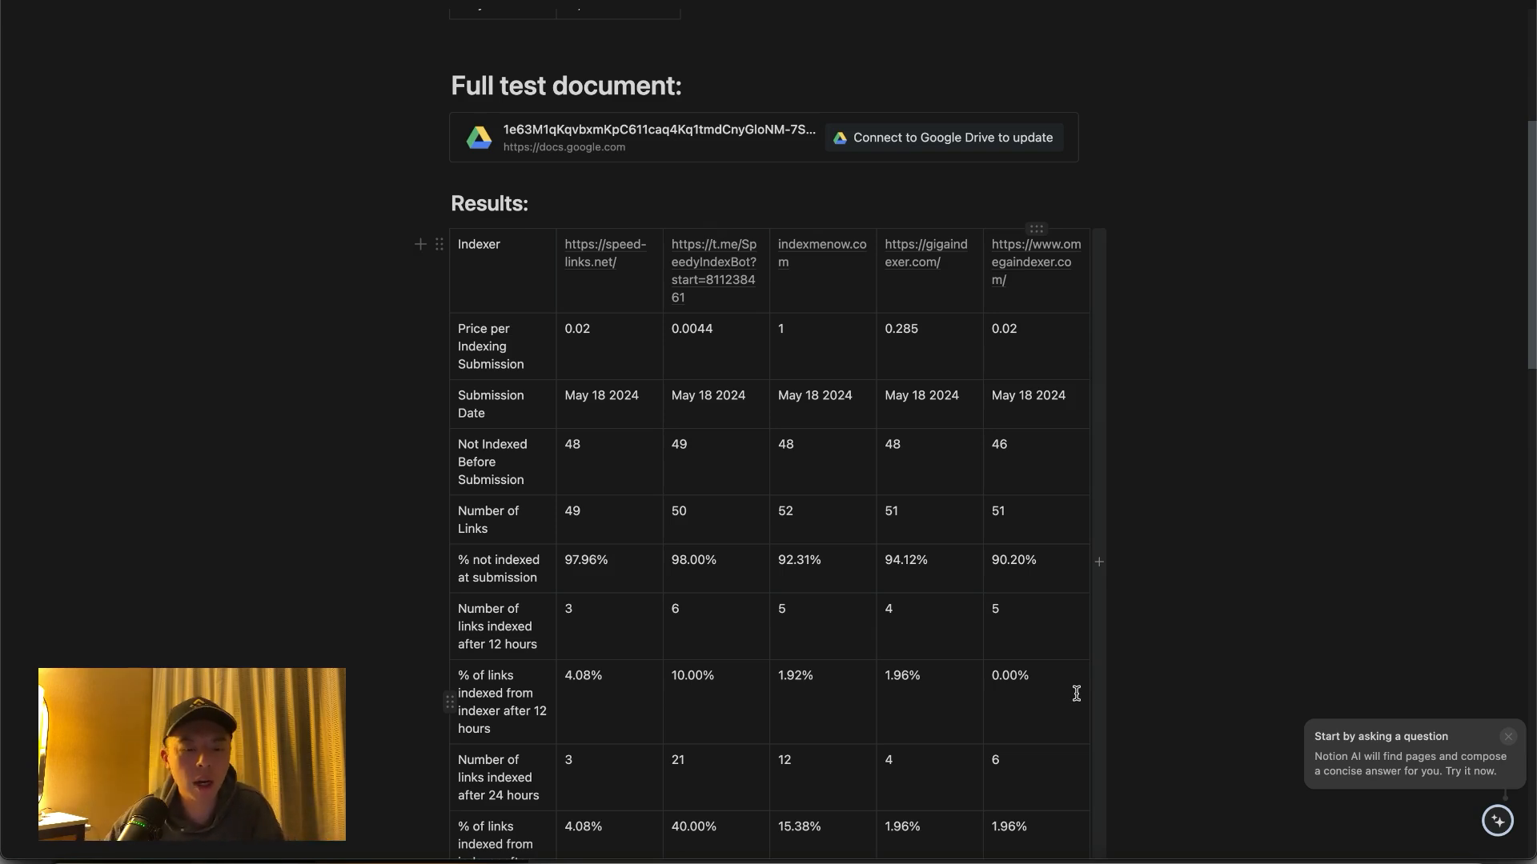
mouse_move(973, 475)
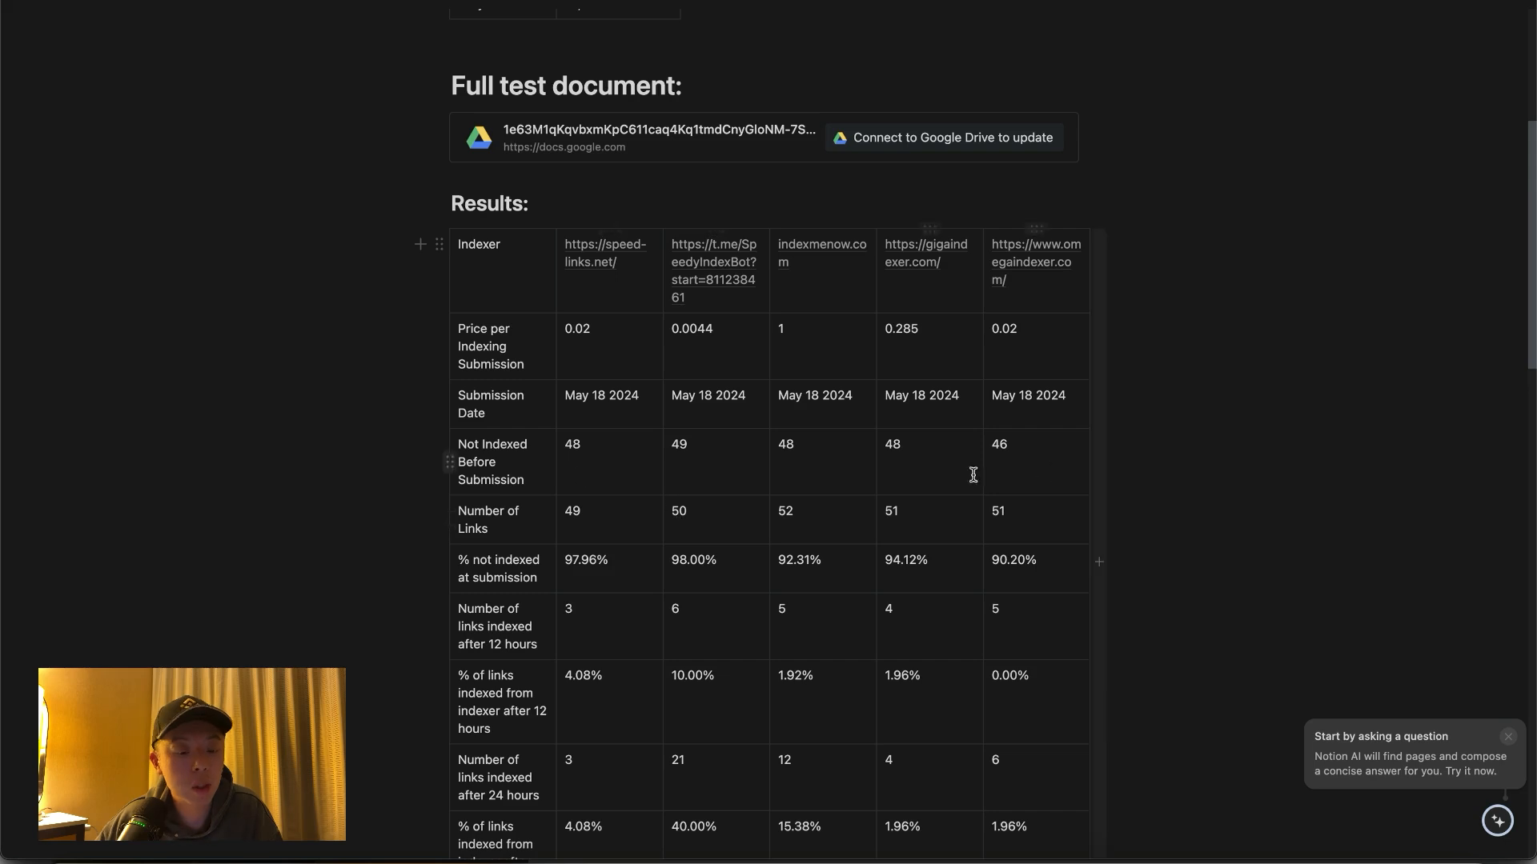
scroll(1127, 629, "down", 2)
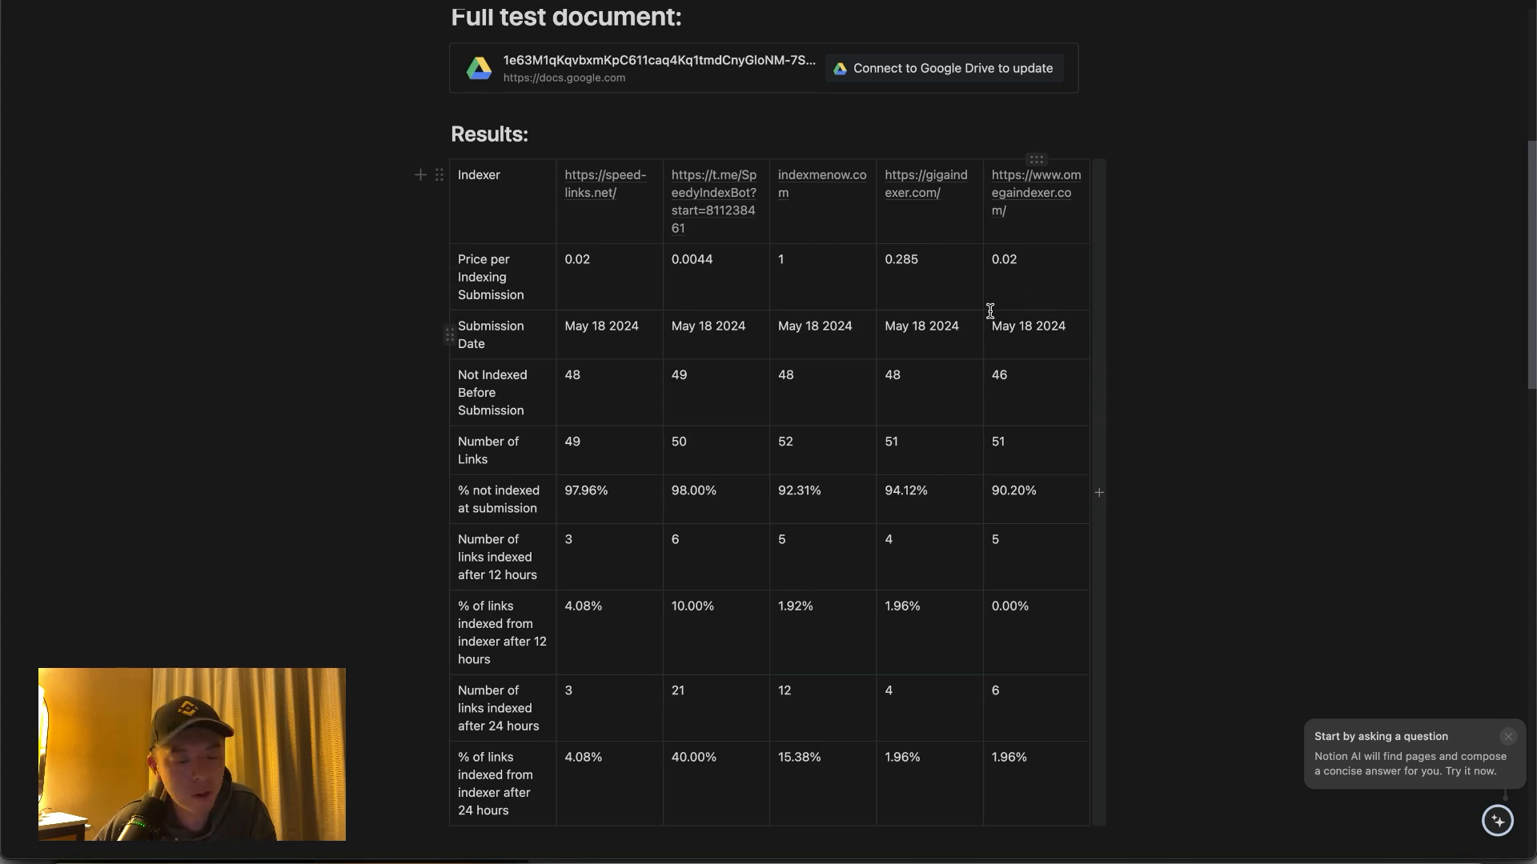
scroll(770, 548, "down", 5)
scroll(771, 548, "up", 6)
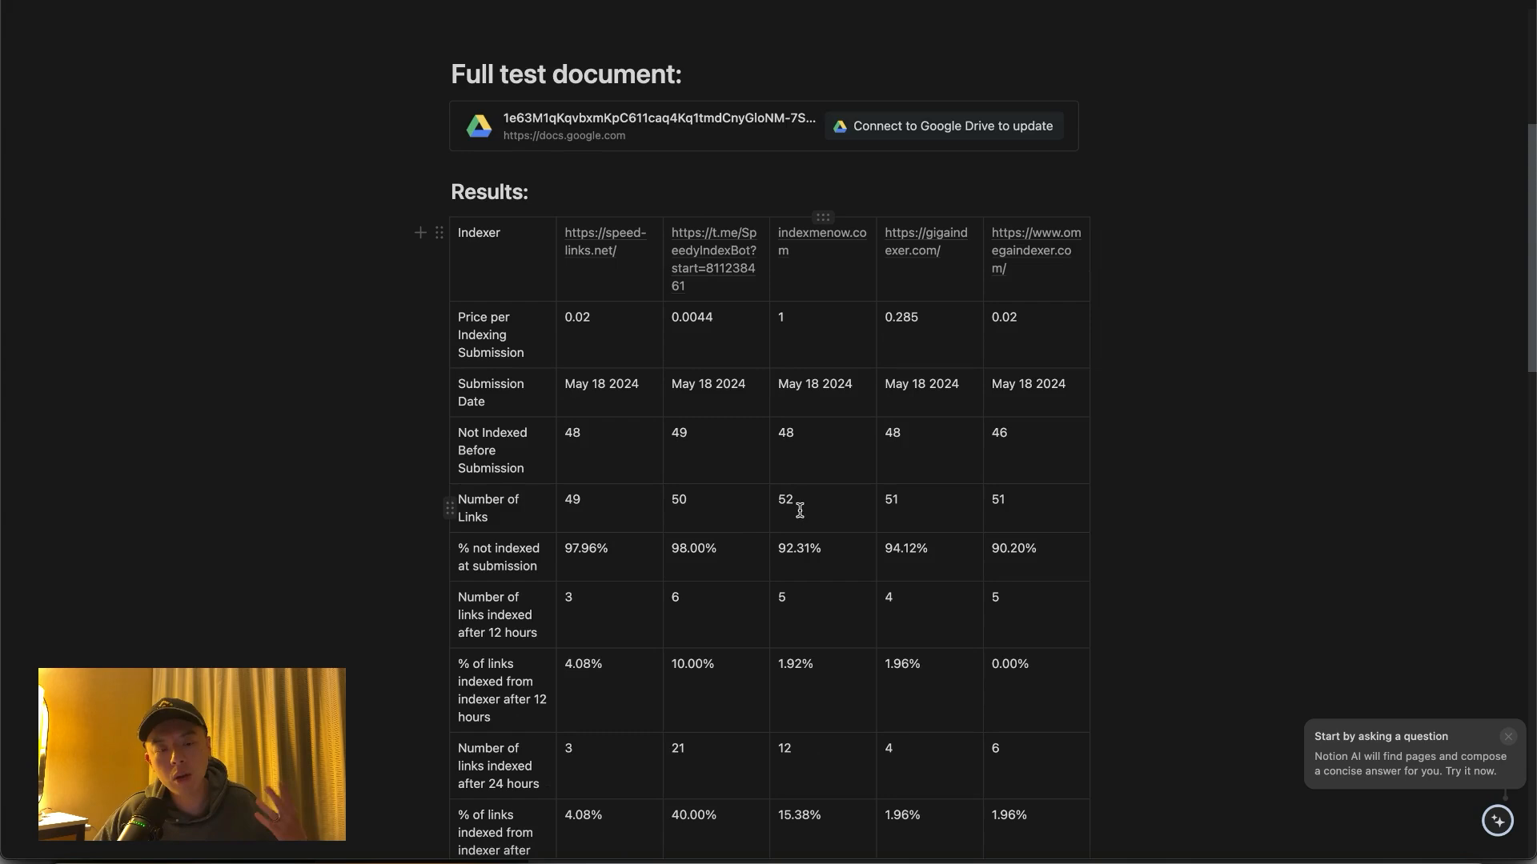
scroll(816, 490, "down", 1)
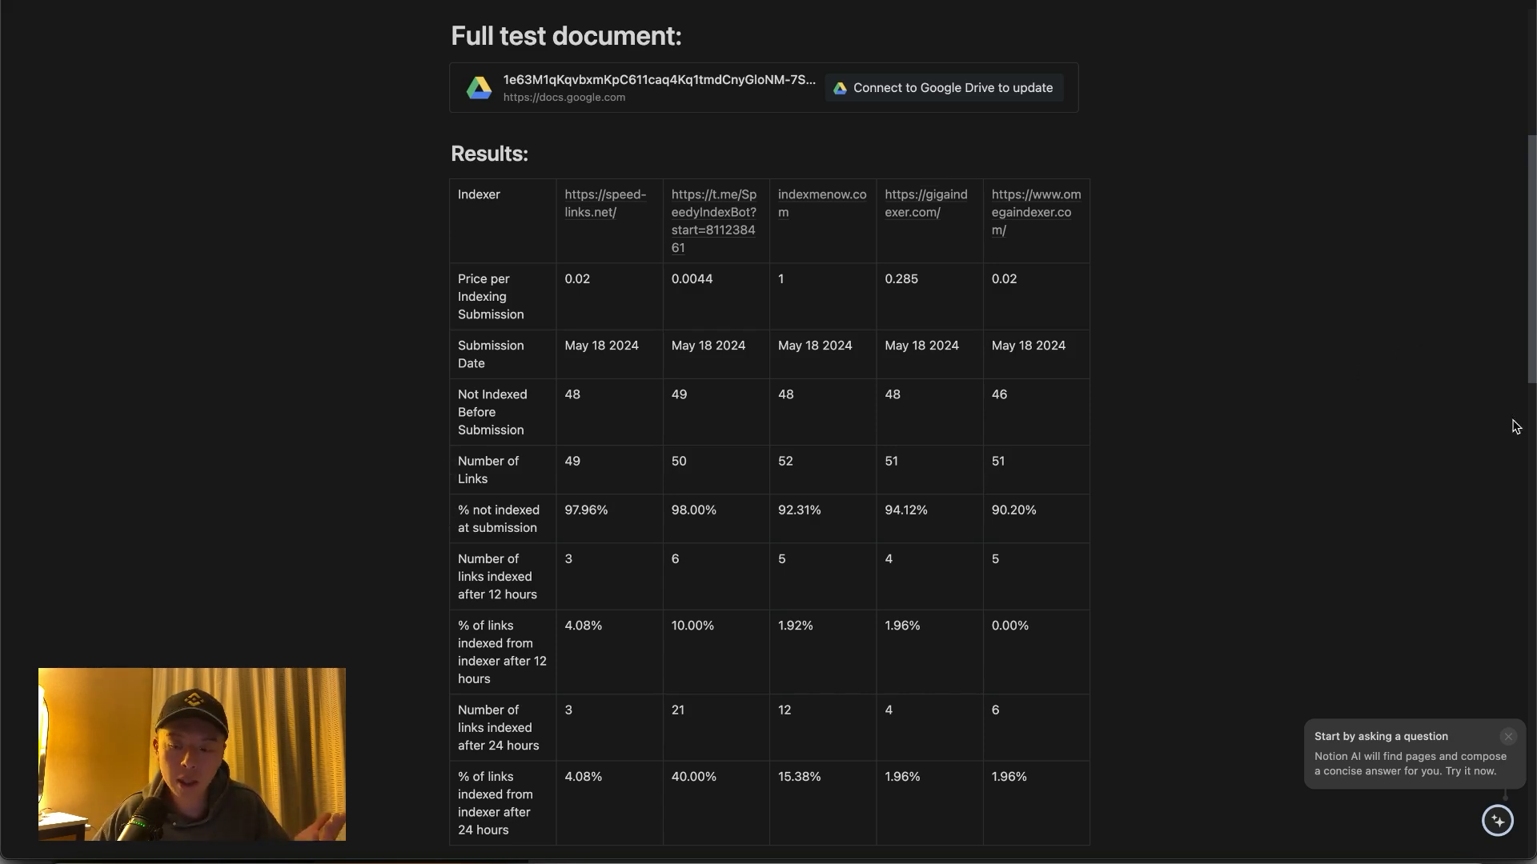
Heart the top YouTube Studio comment about mobile search results
key("alt+Tab")
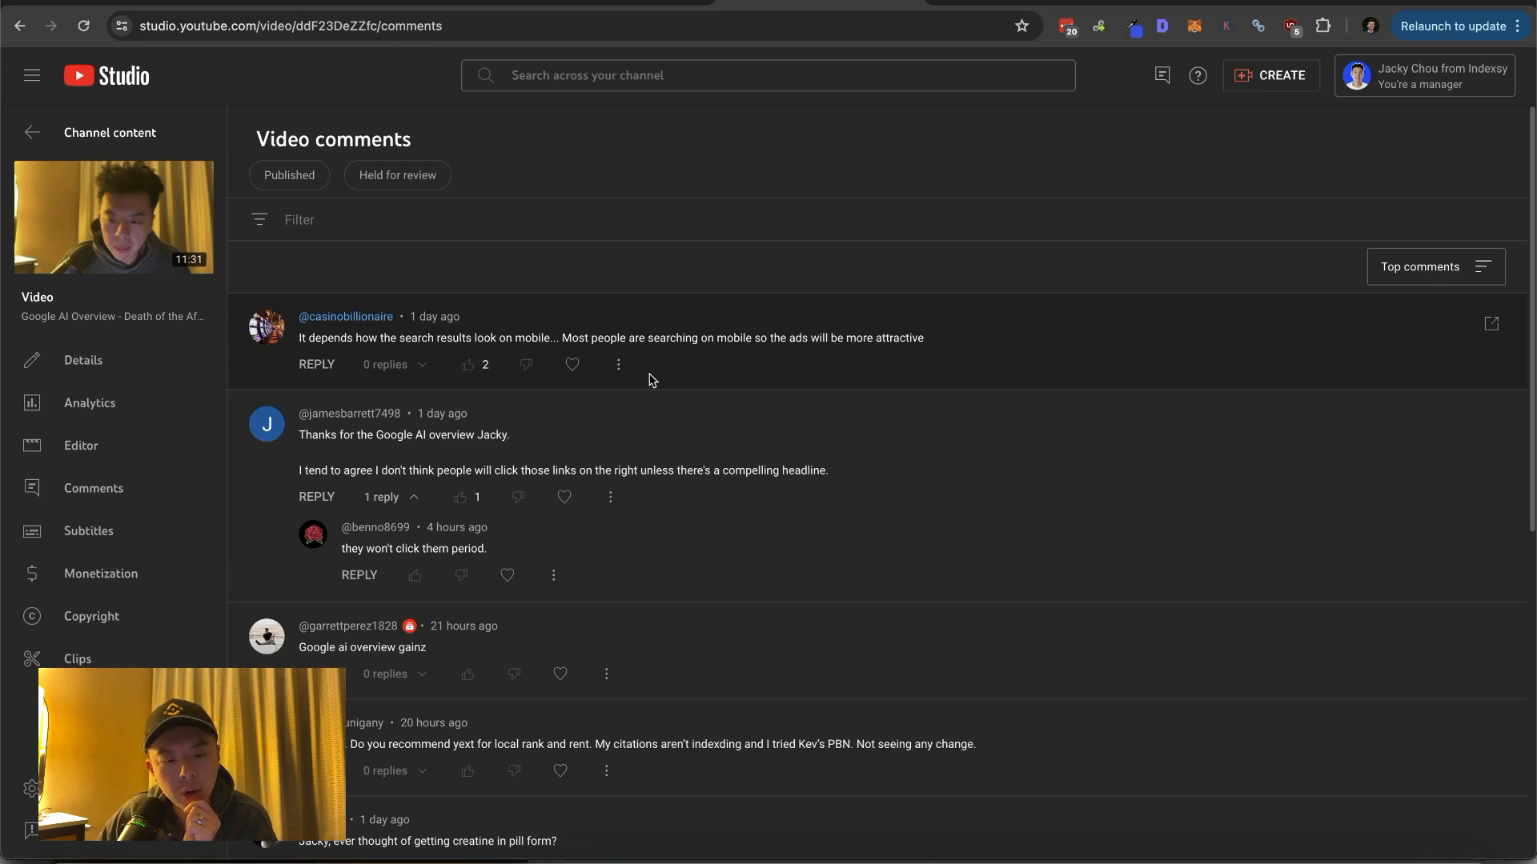
left_click(574, 363)
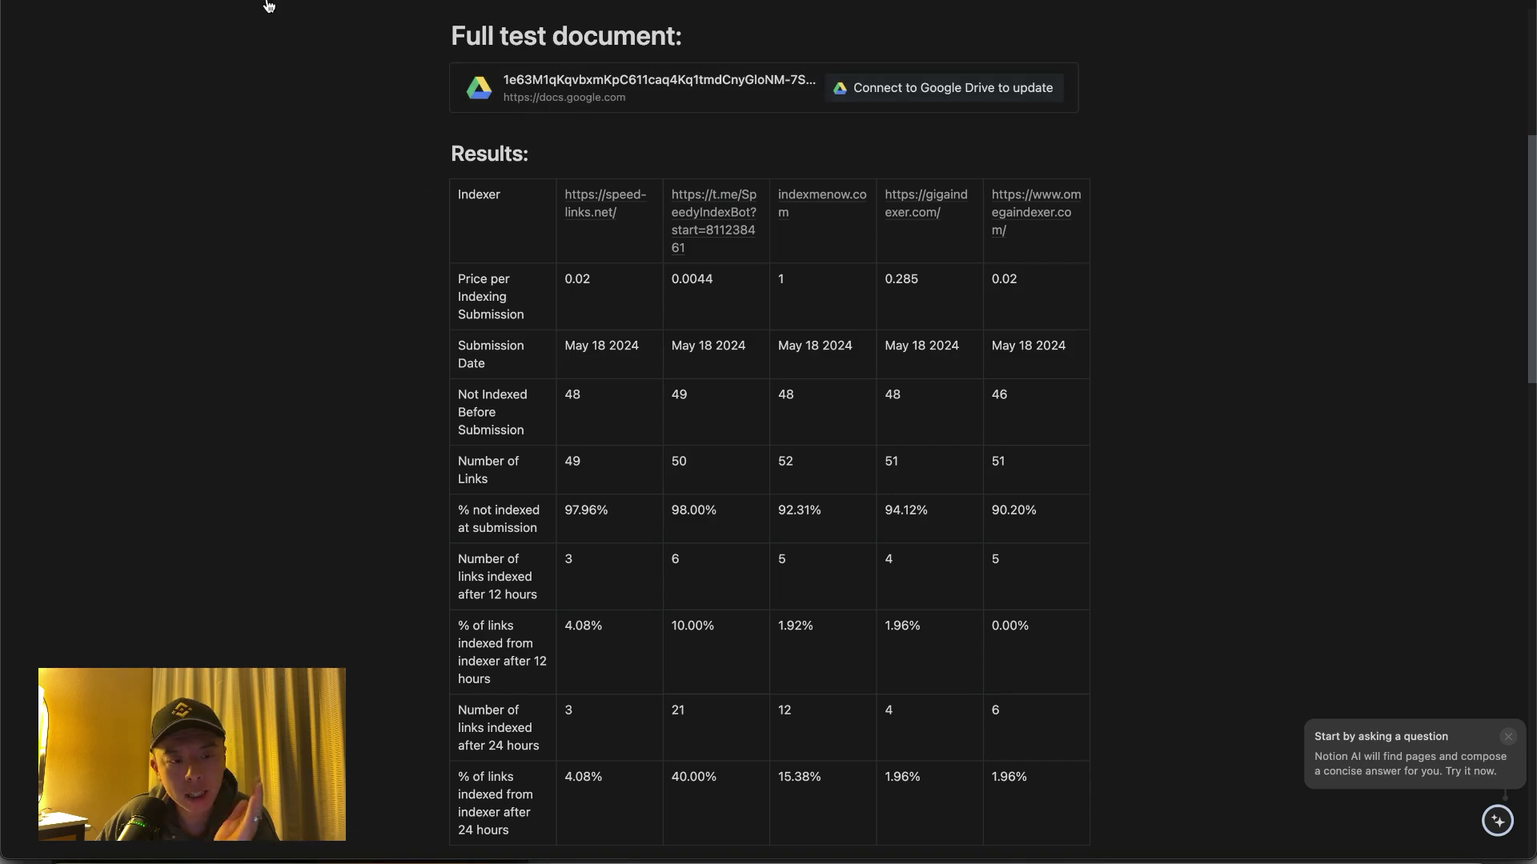
Open the May 18 EP 188 episode page, then switch to the previous video's comments
left_click(276, 12)
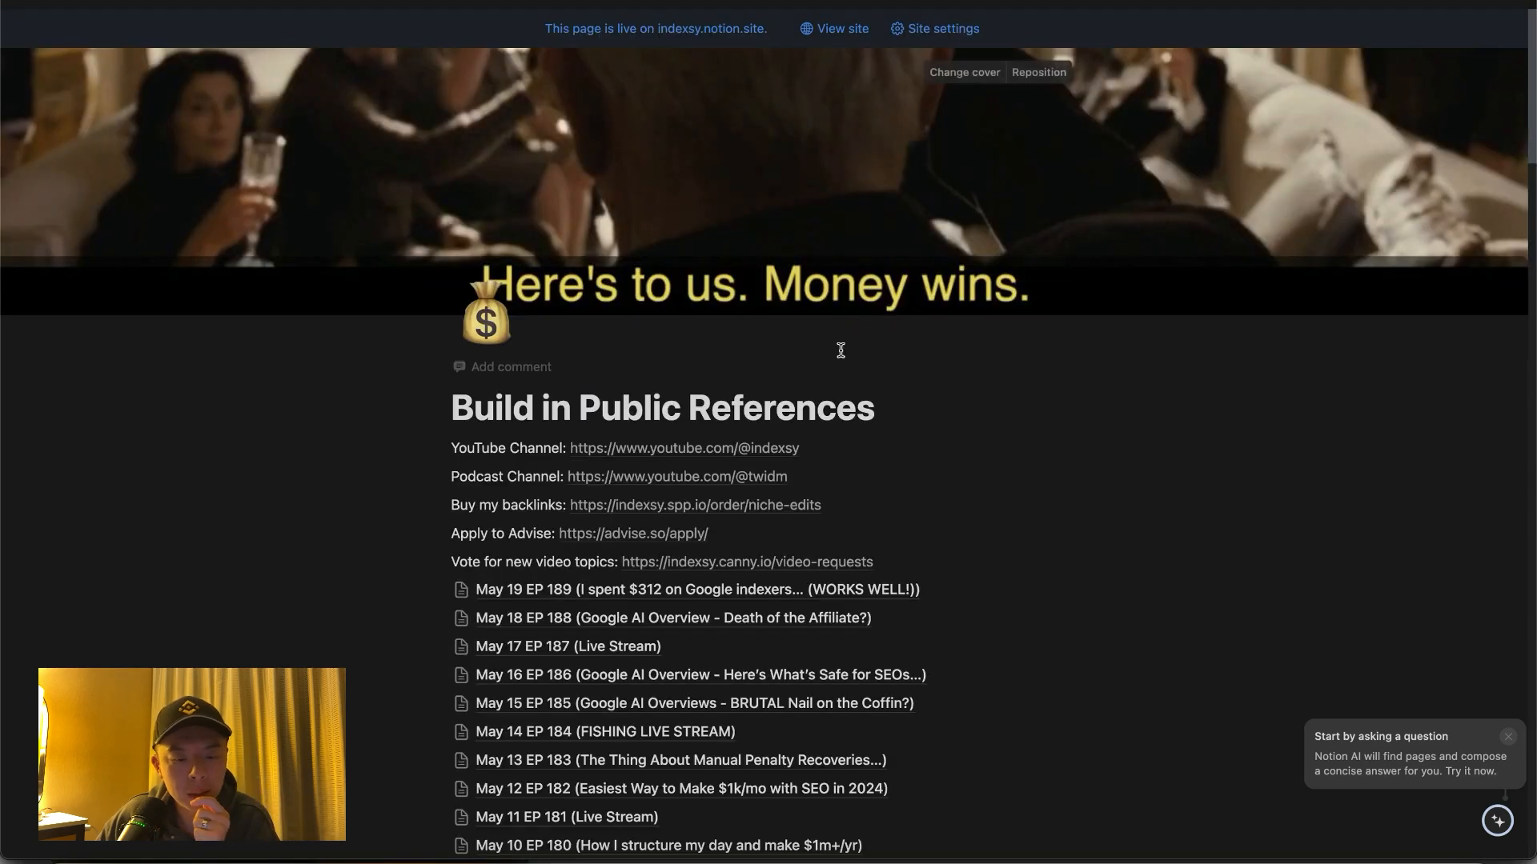
left_click(732, 617)
scroll(795, 578, "down", 8)
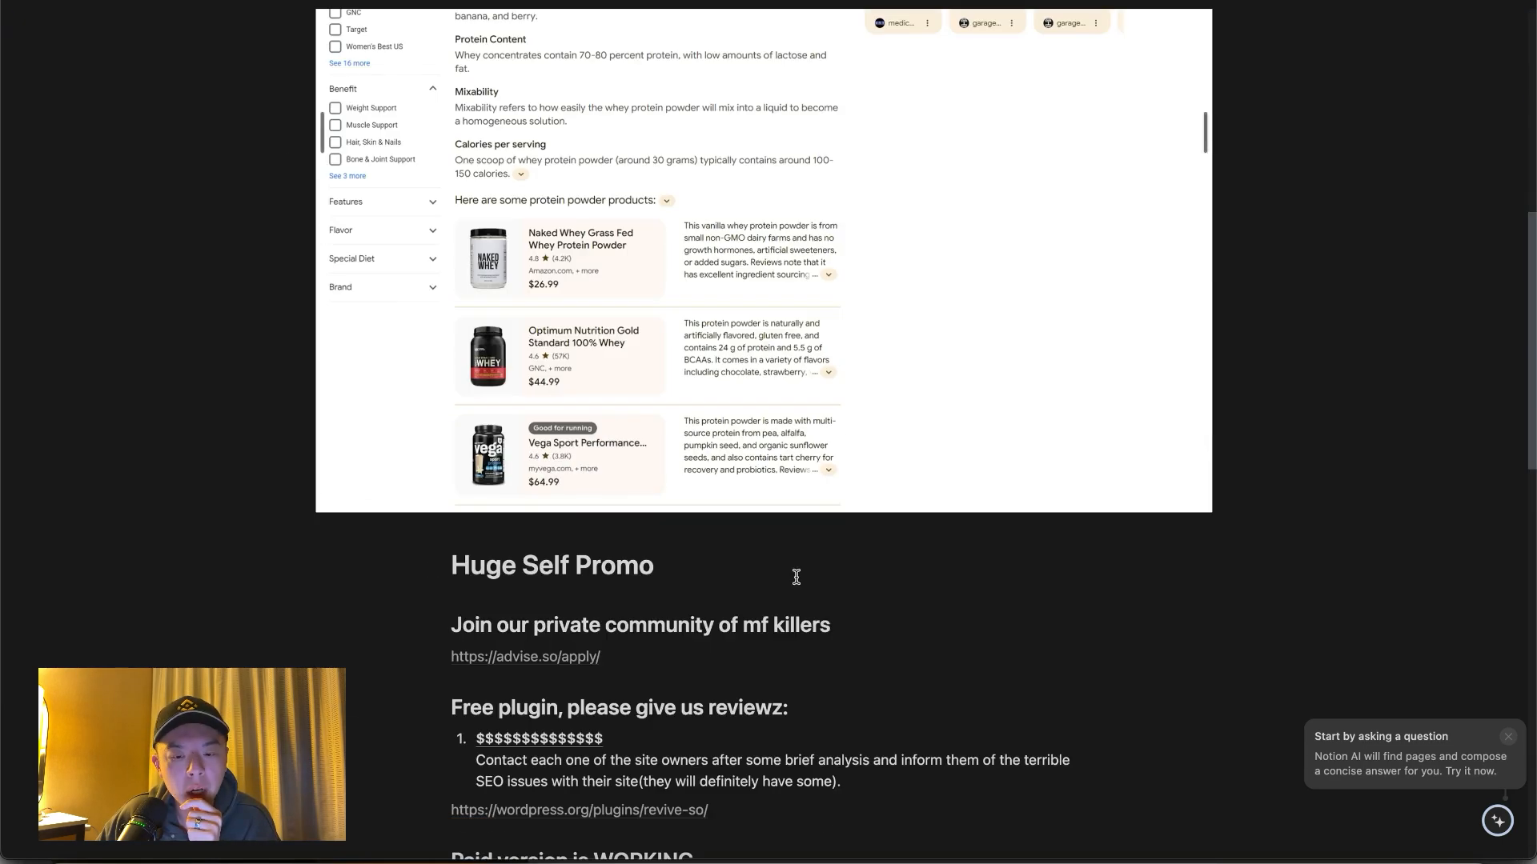
scroll(796, 578, "up", 4)
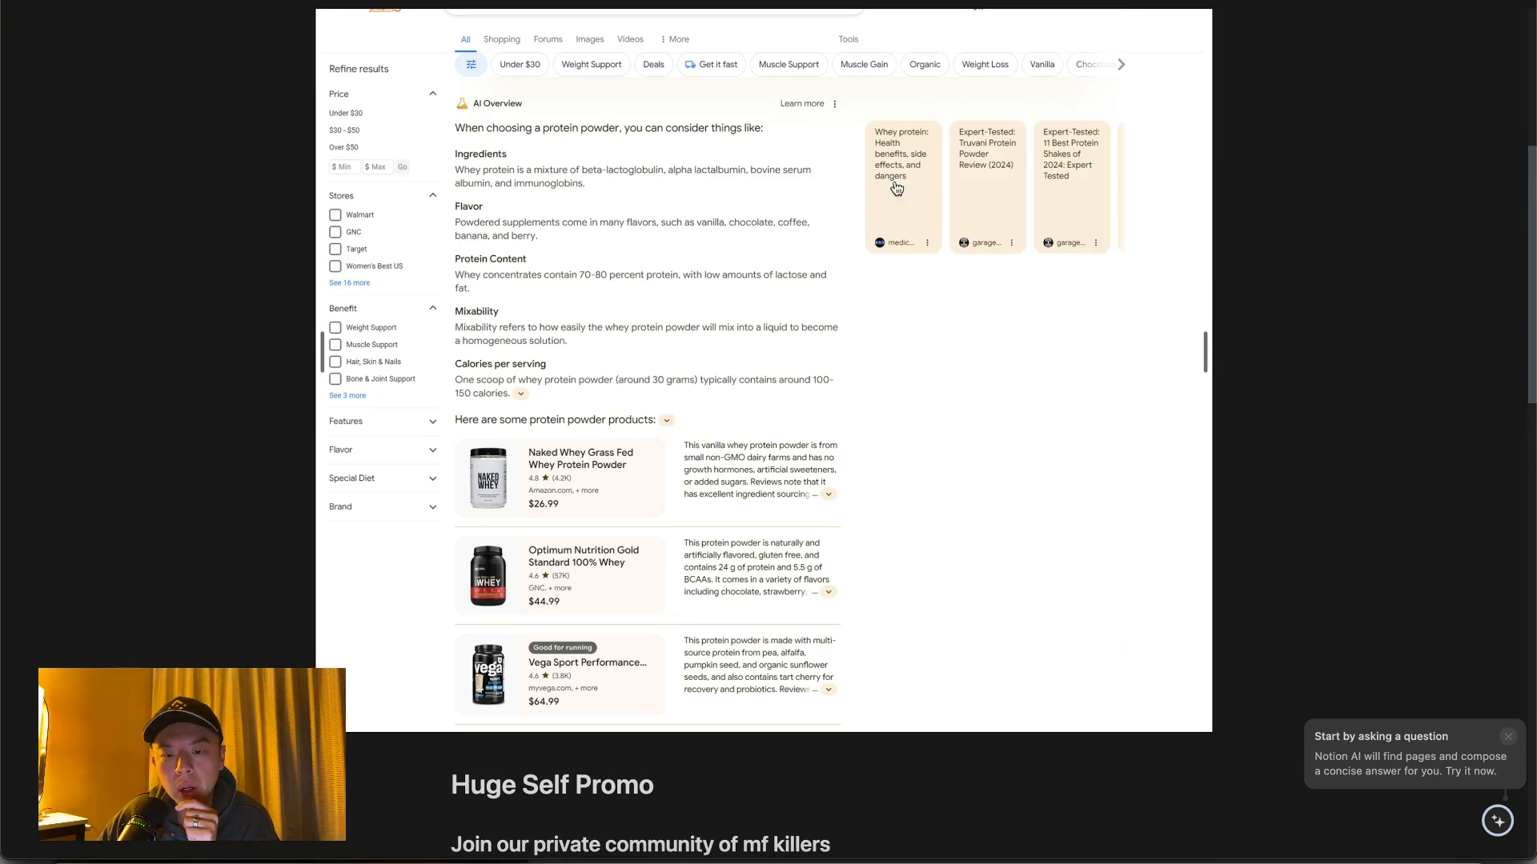
scroll(581, 176, "up", 1)
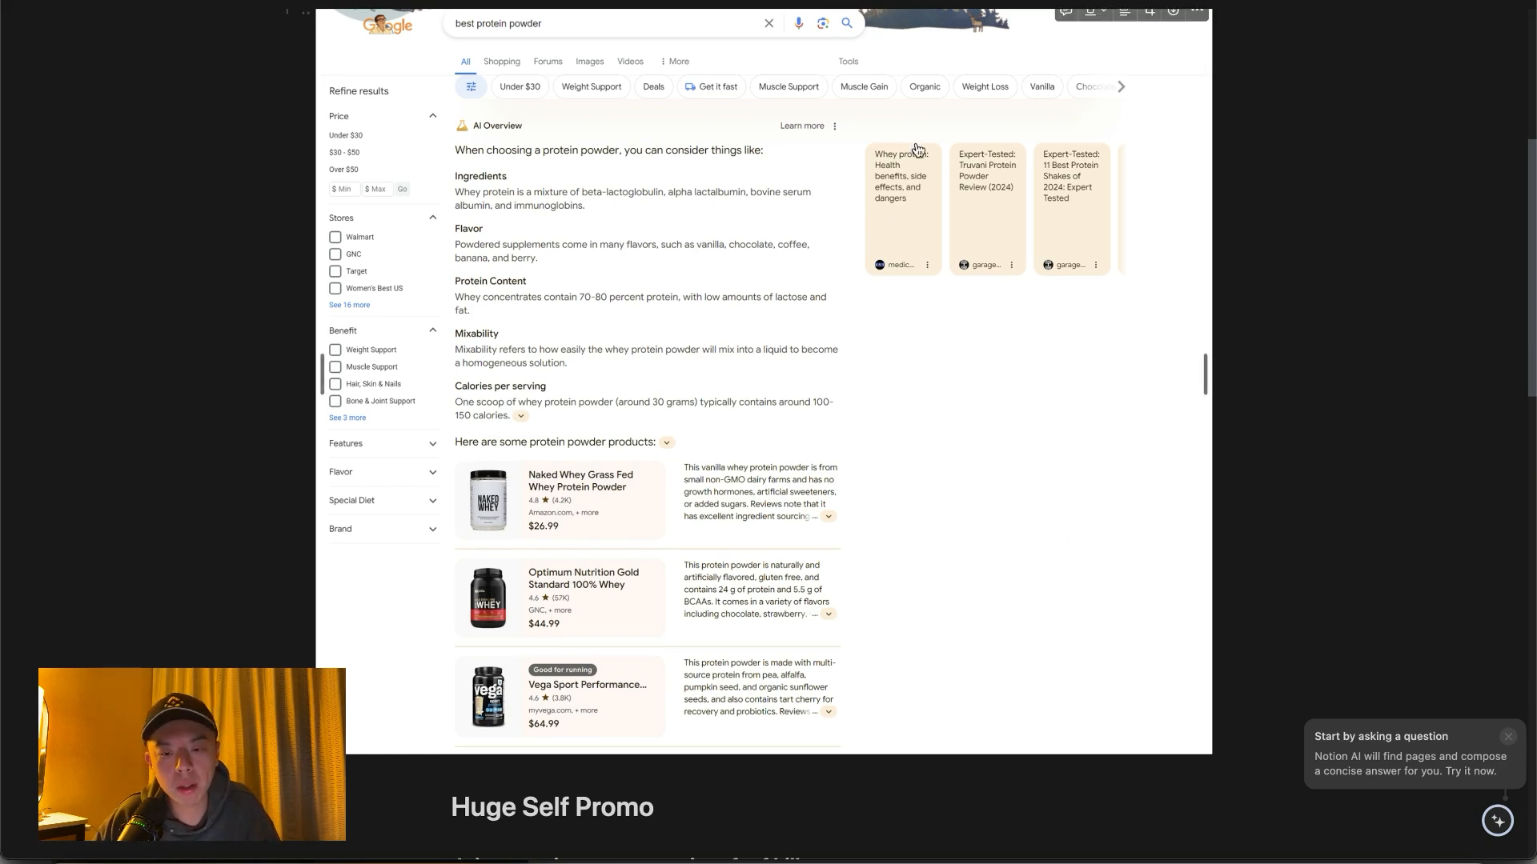
key("ctrl+Tab")
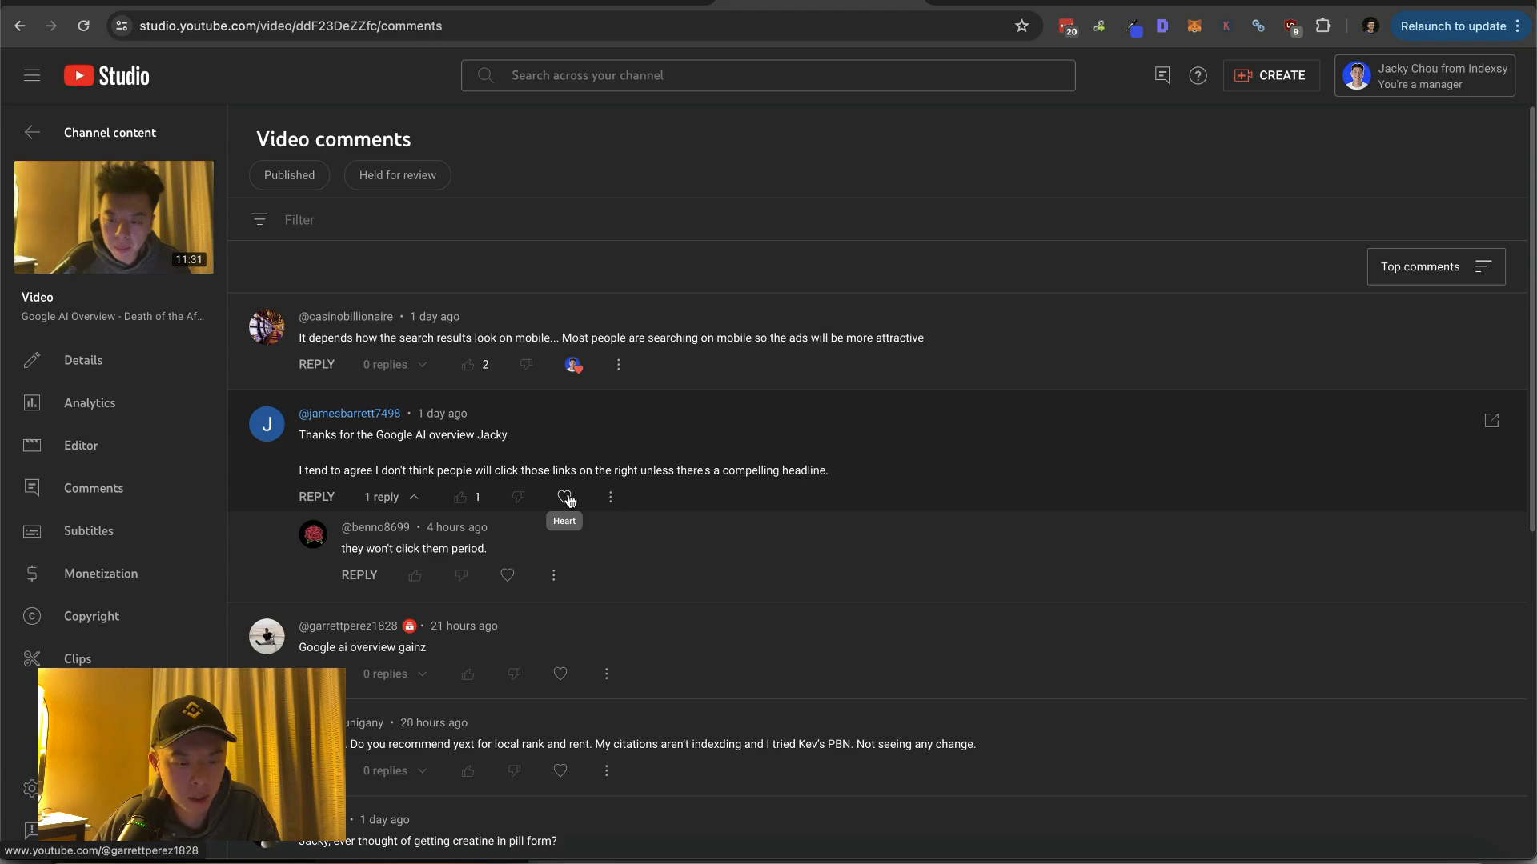
Heart the AI overview thanks, gainz, Yext, creatine pill and Google-adds-AI comments
left_click(569, 499)
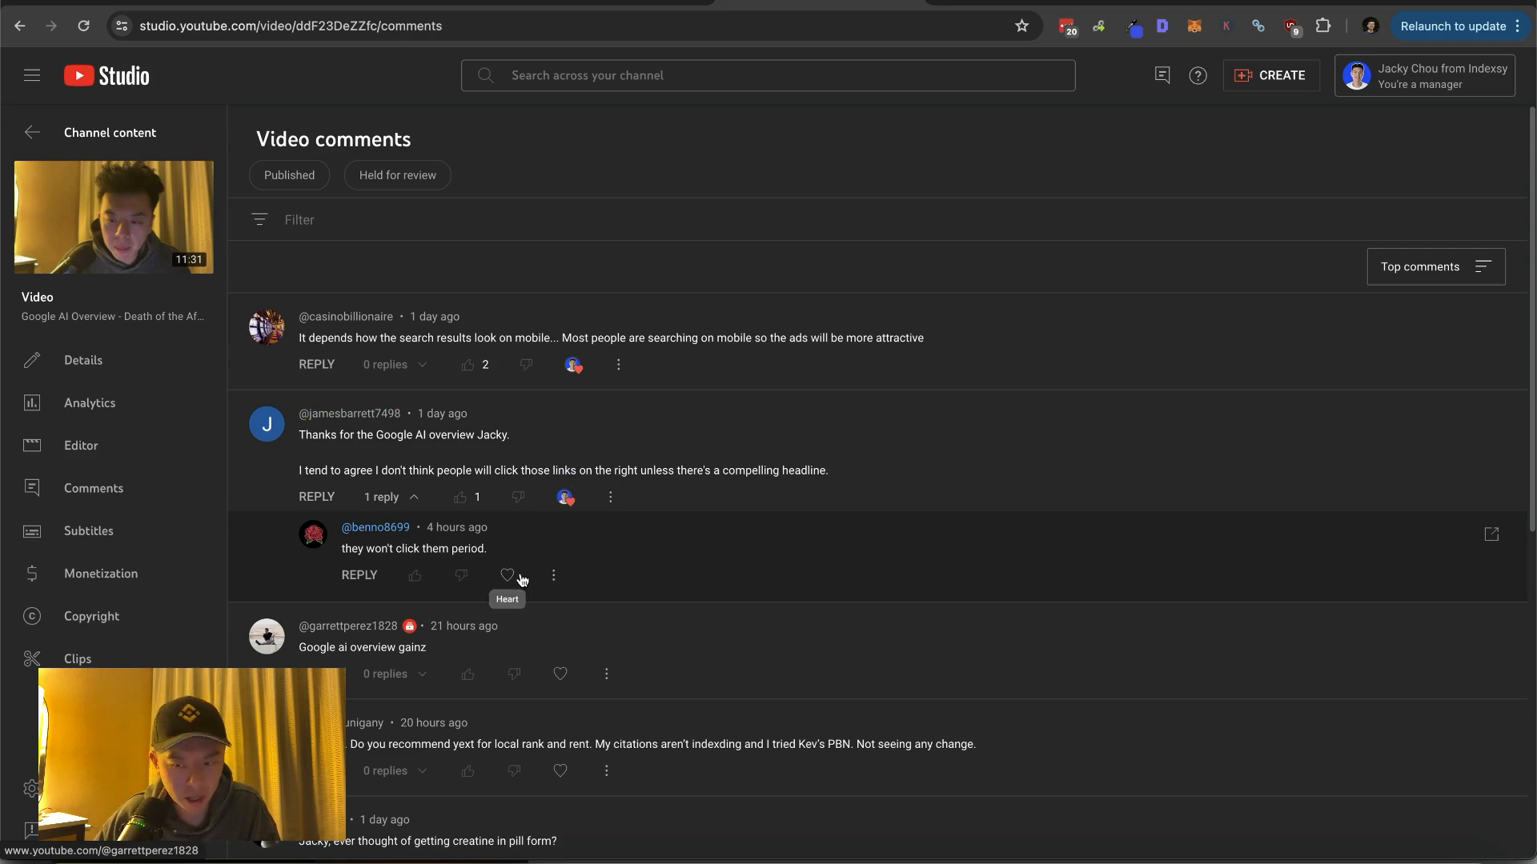
scroll(522, 579, "down", 2)
scroll(529, 540, "down", 2)
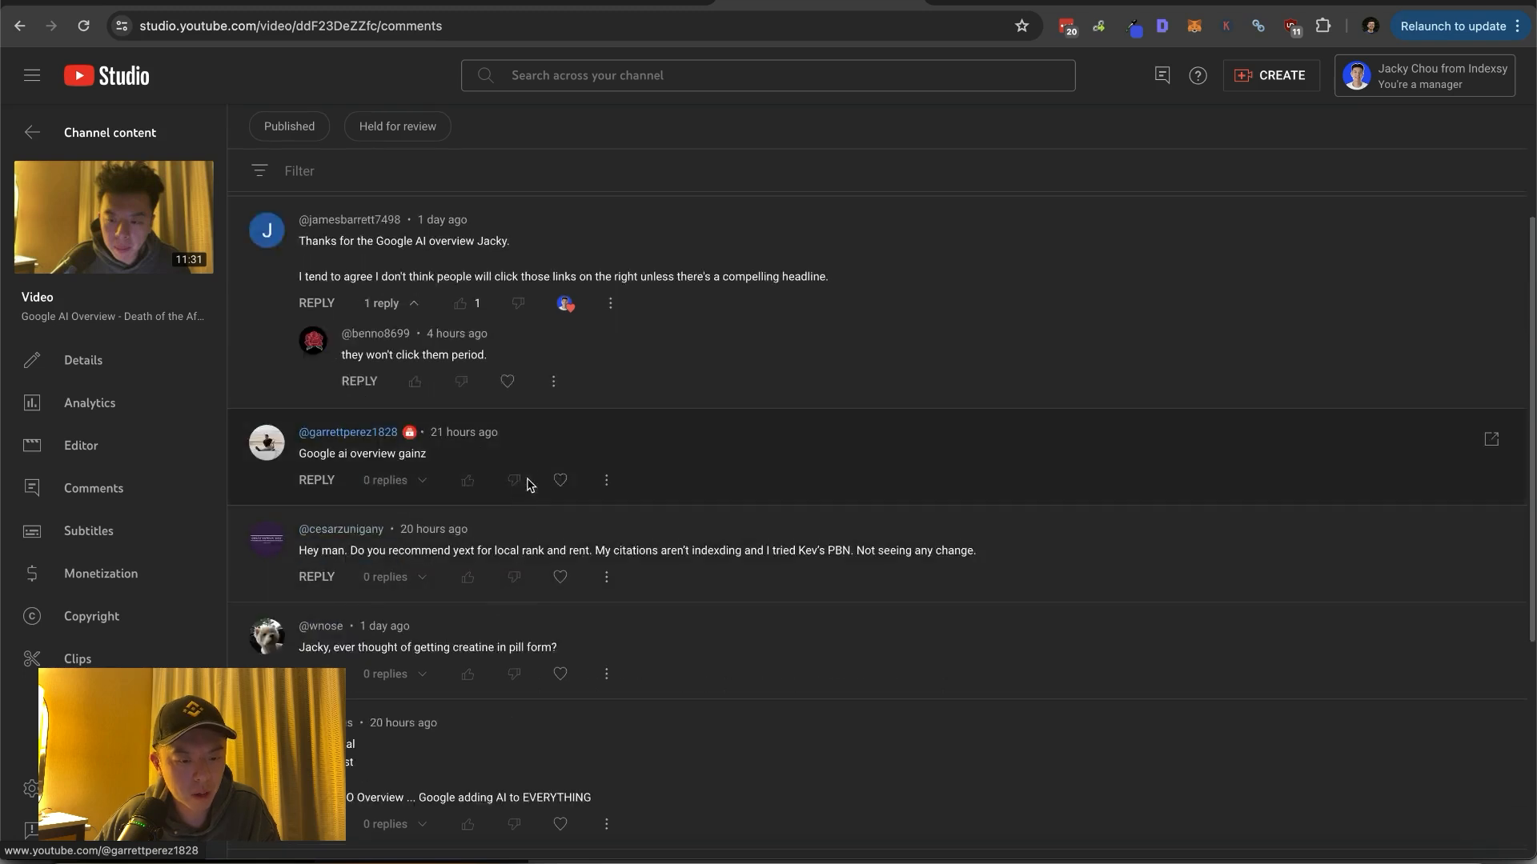
left_click(559, 481)
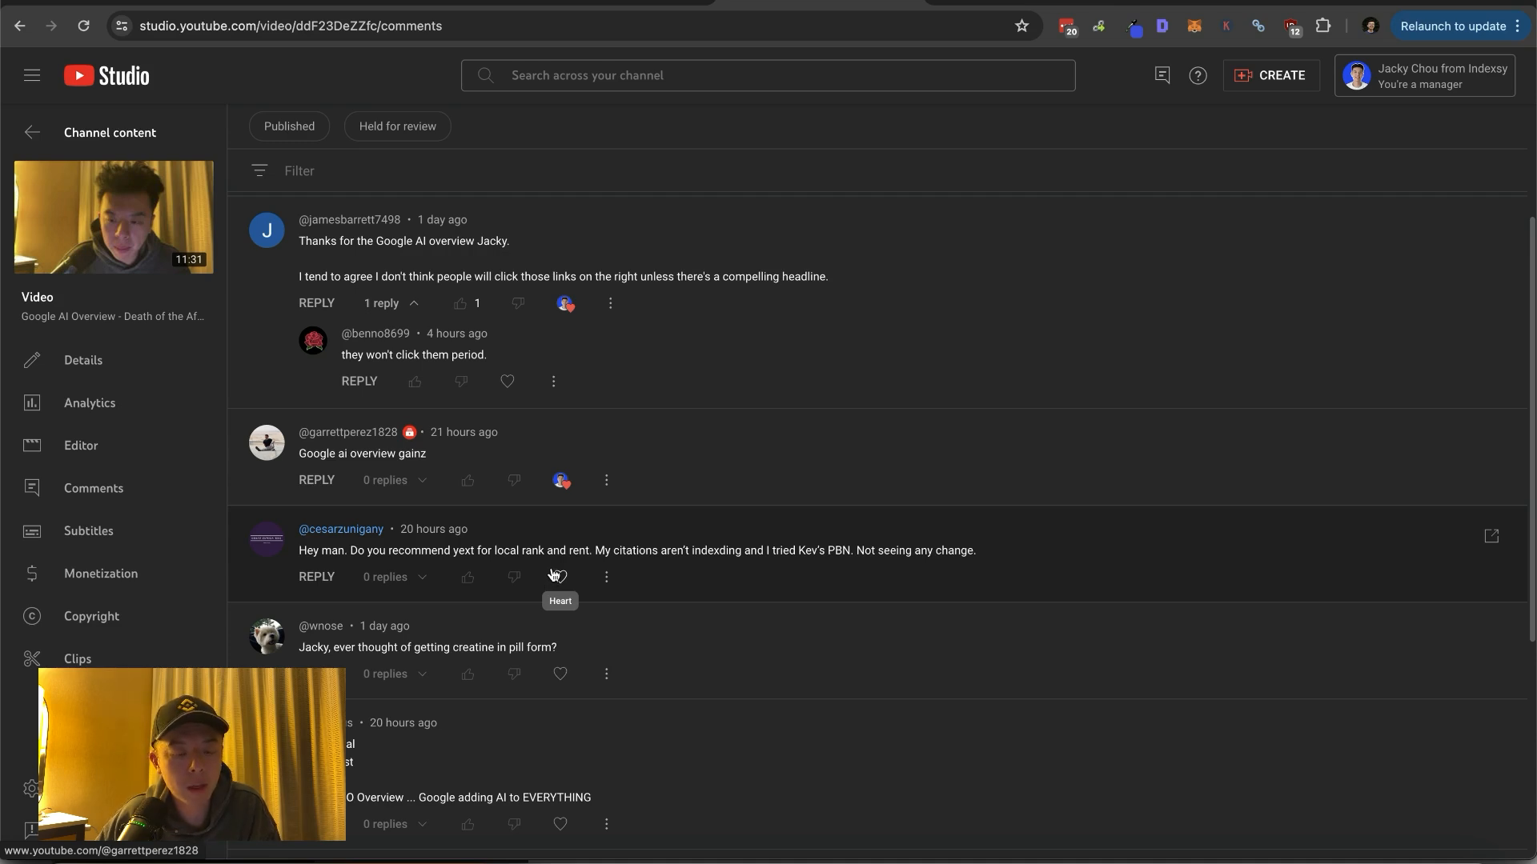
left_click(555, 577)
scroll(822, 557, "down", 1)
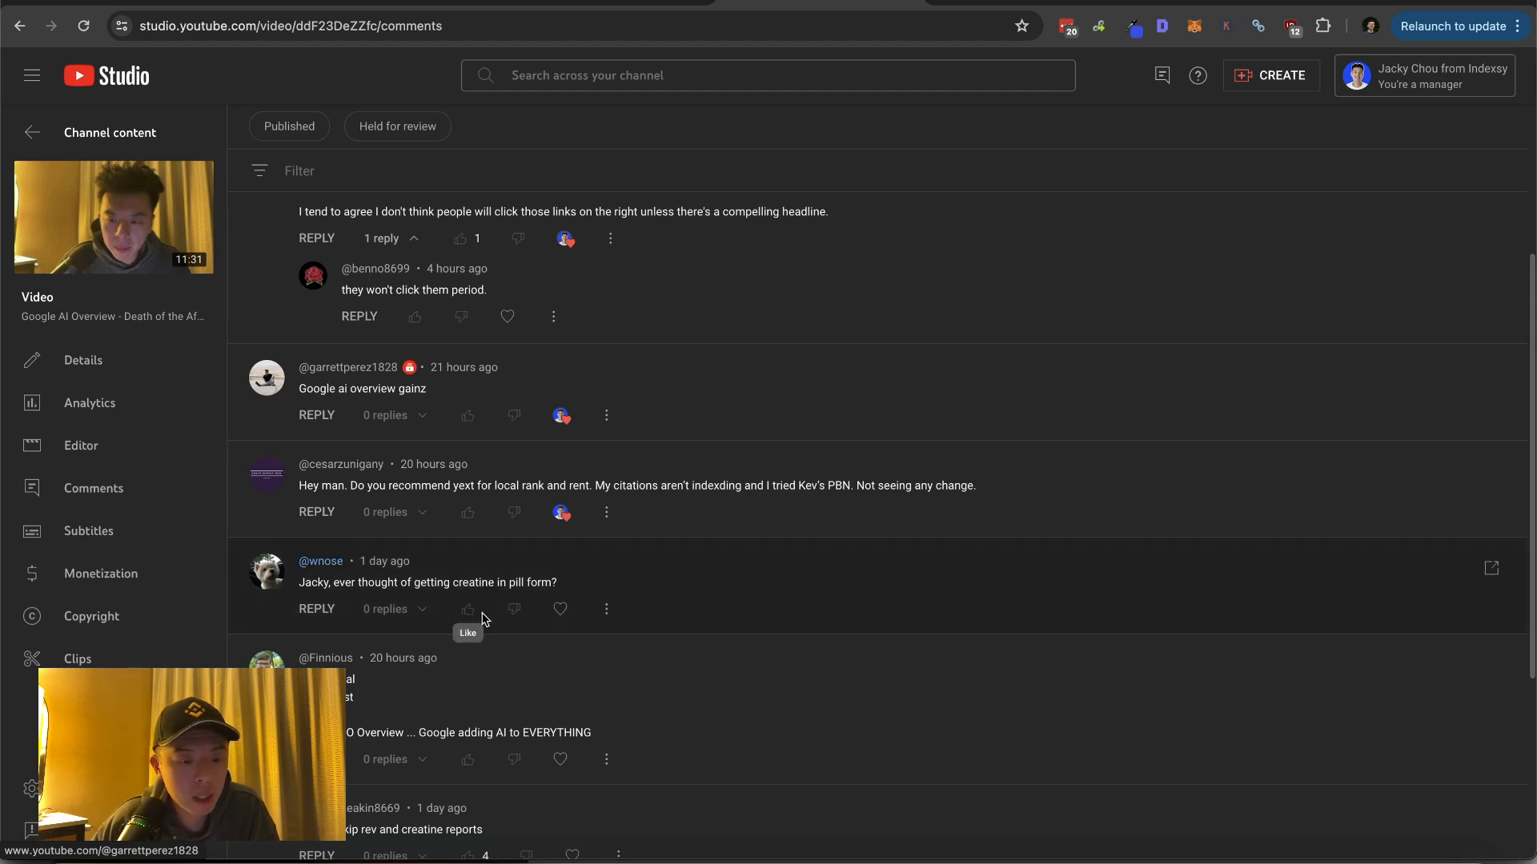
left_click(559, 610)
scroll(701, 539, "down", 2)
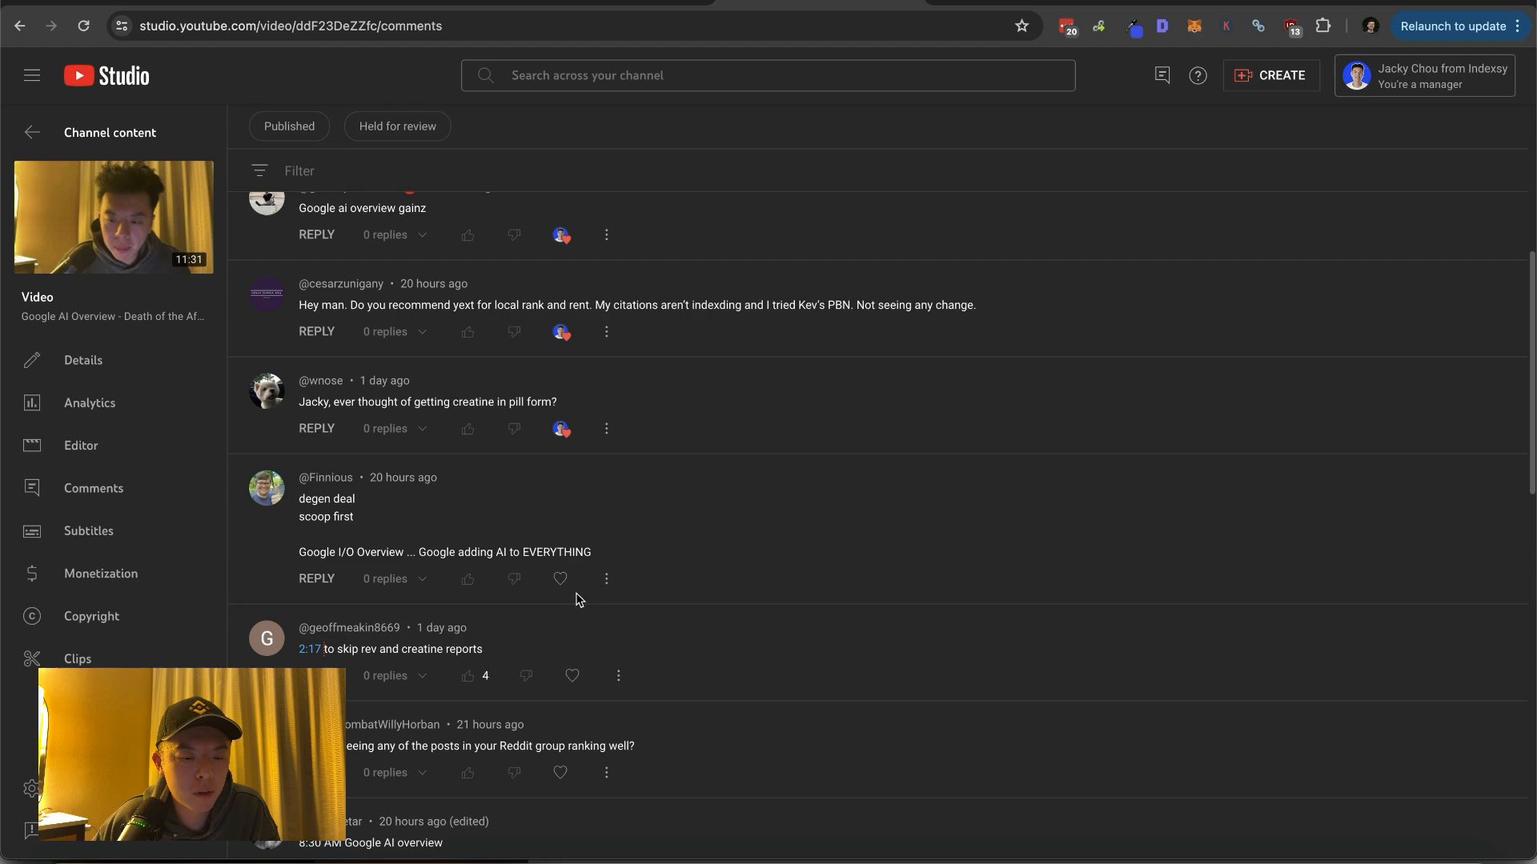
left_click(559, 578)
scroll(577, 596, "down", 1)
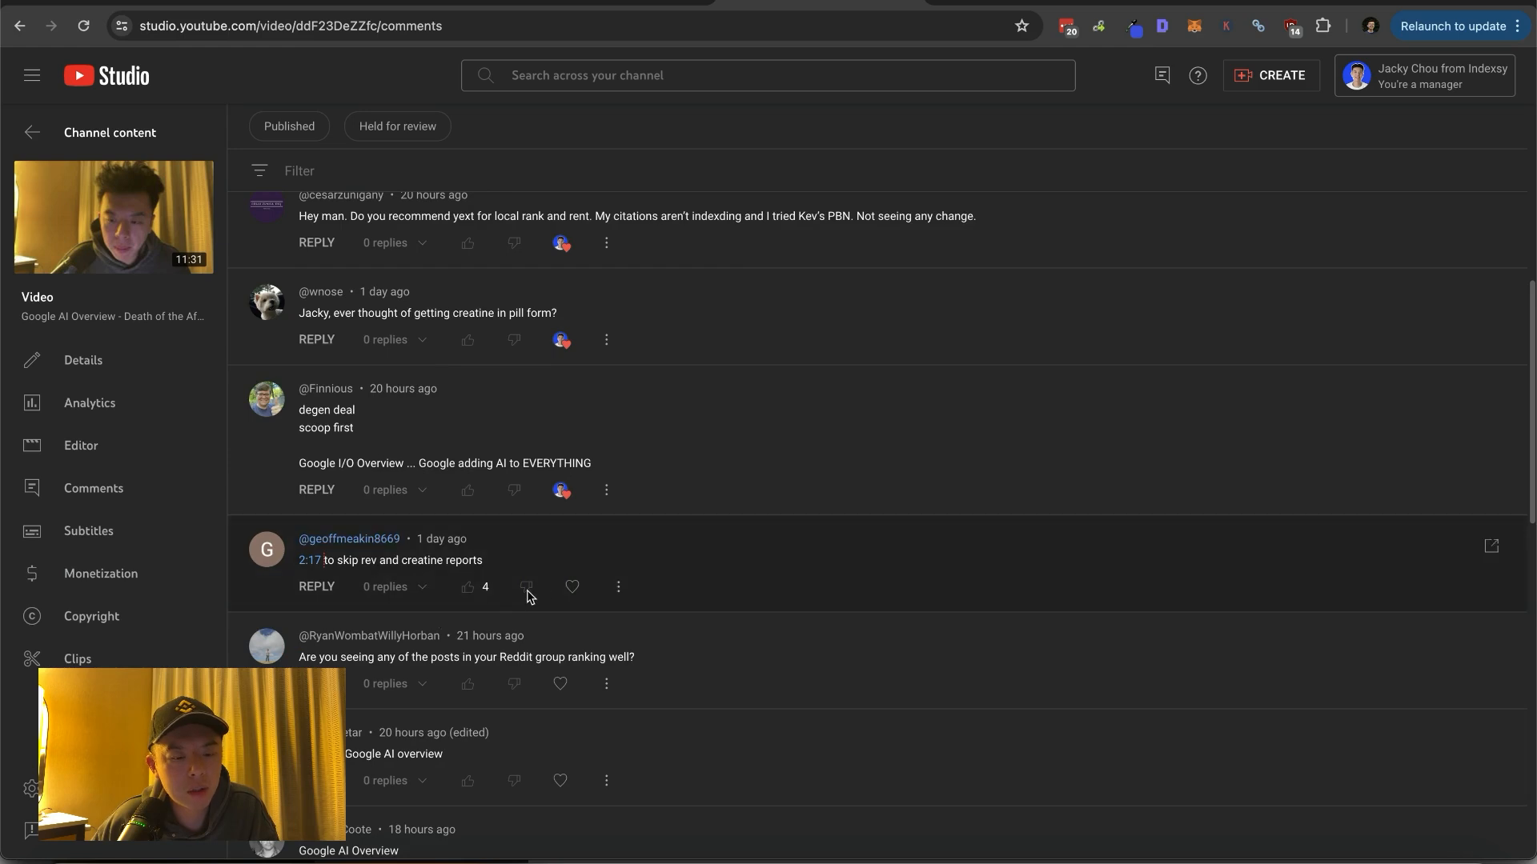
Heart the 2:17 timestamp comment, the Reddit ranking question and three Google AI Overview comments
left_click(571, 587)
scroll(558, 592, "down", 2)
mouse_move(841, 478)
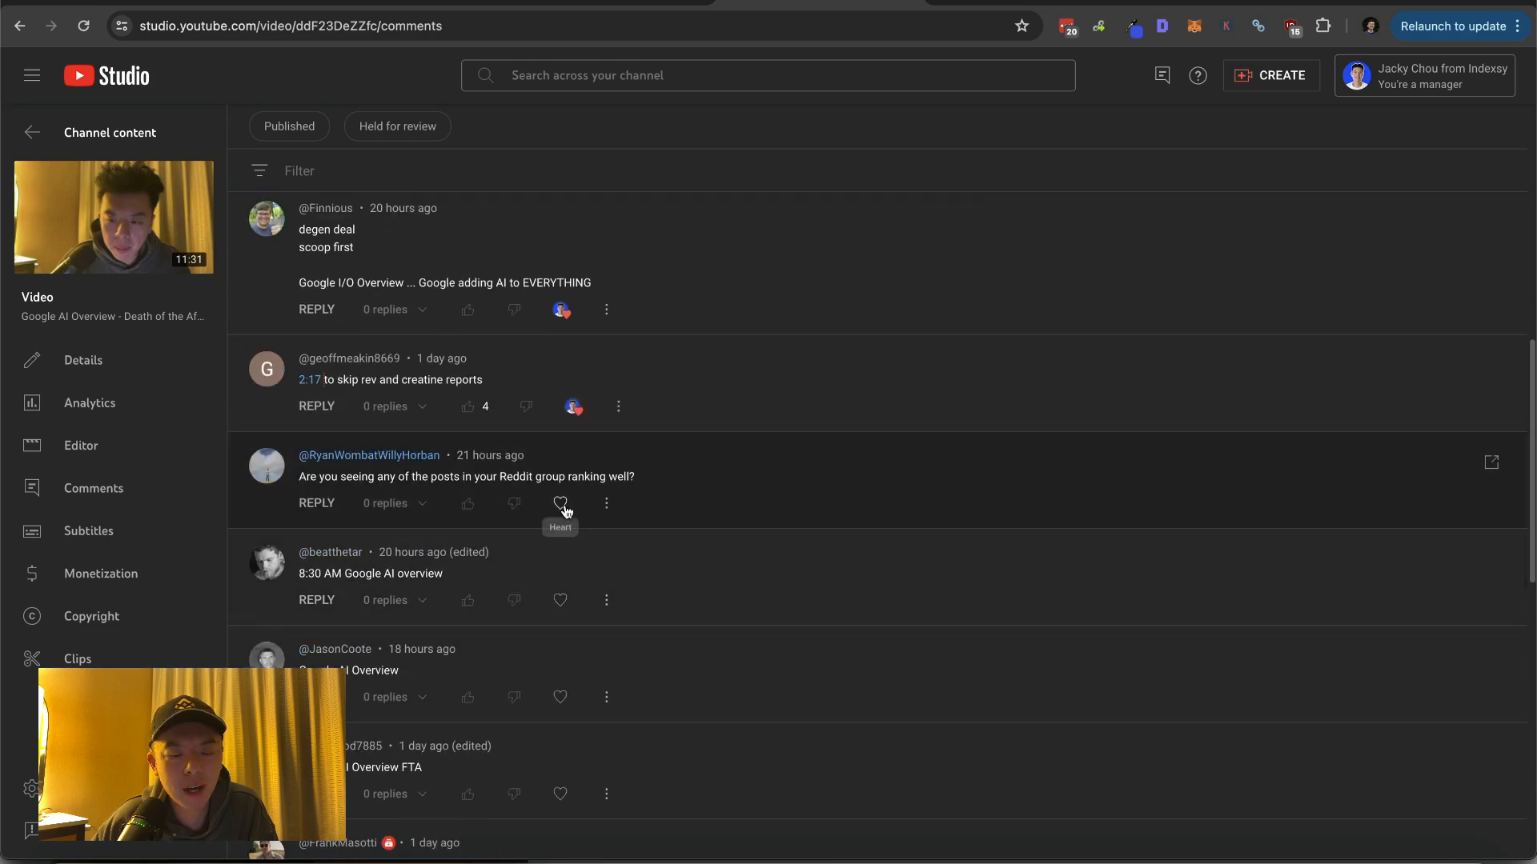
left_click(561, 502)
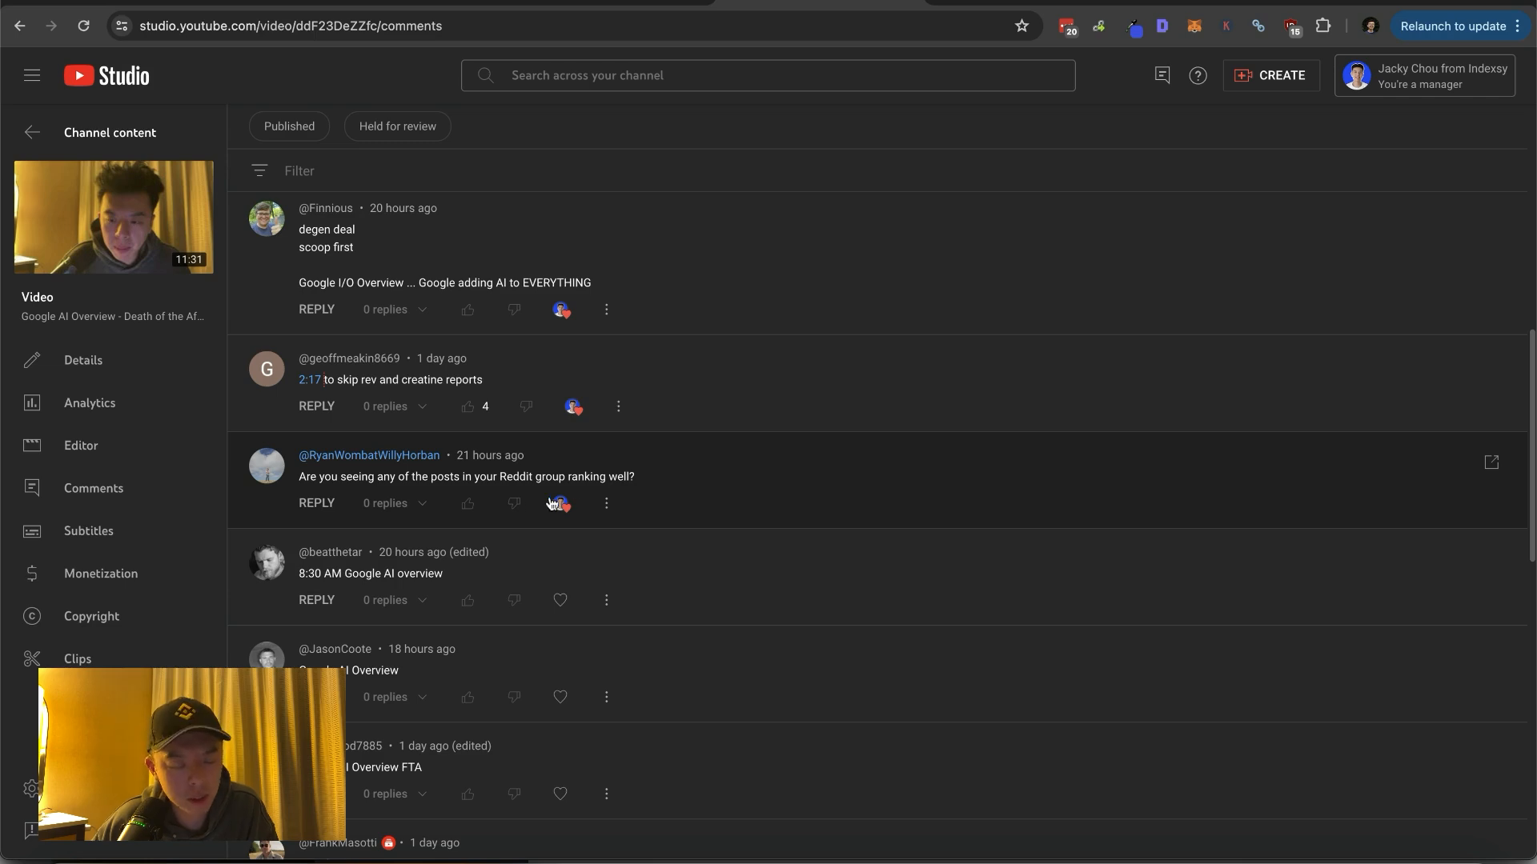
left_click(559, 601)
scroll(443, 594, "down", 1)
scroll(443, 593, "down", 1)
left_click(559, 609)
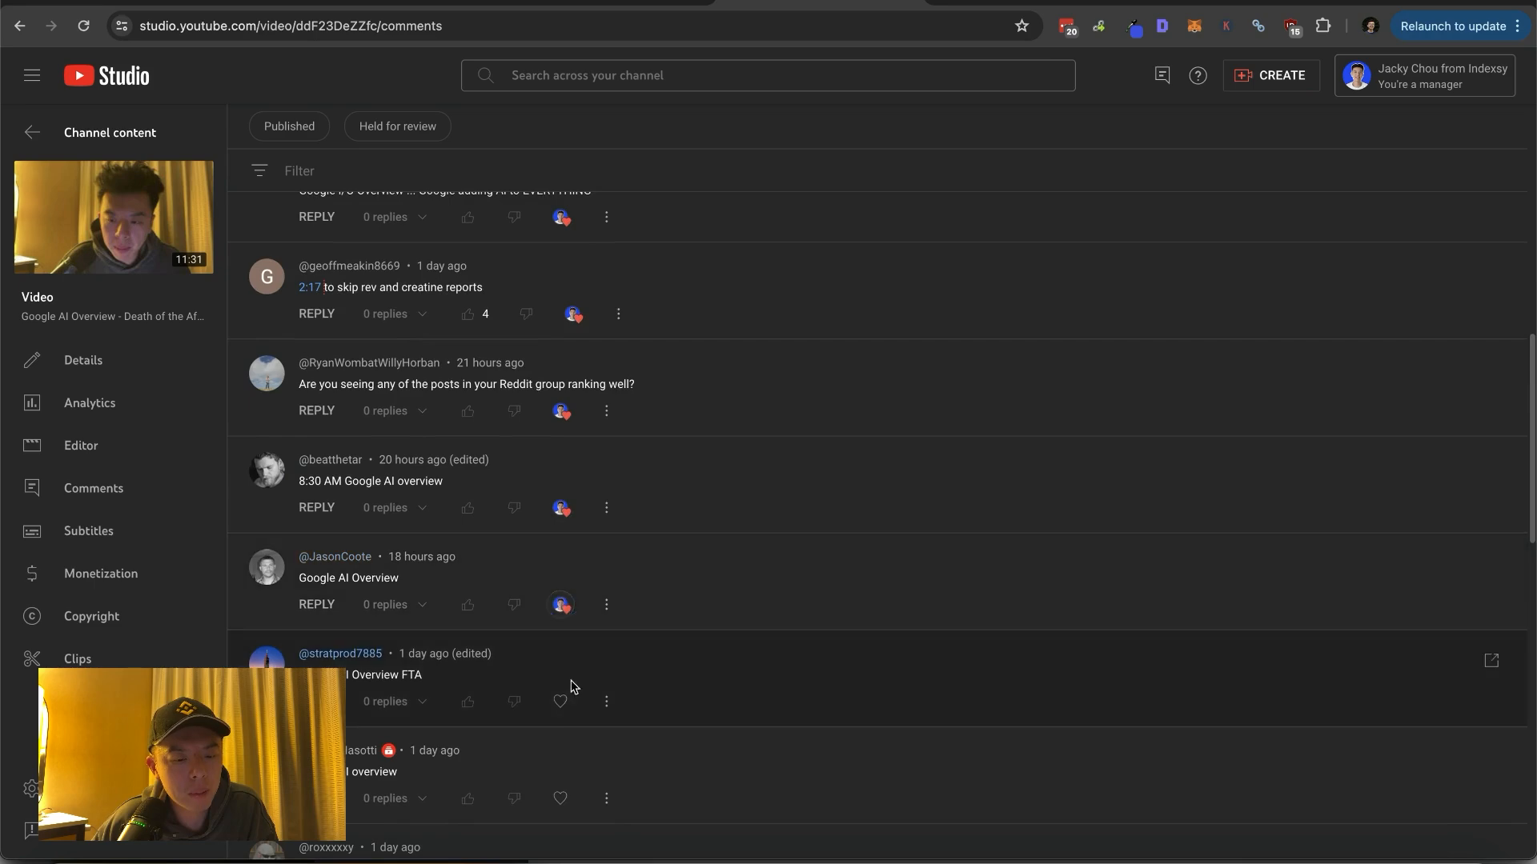
left_click(560, 701)
scroll(564, 696, "down", 3)
Heart the next AI overview and HOLA comments, the creatine remark, the long 'disgusting' complaint and the 'Give up.' reply
left_click(560, 509)
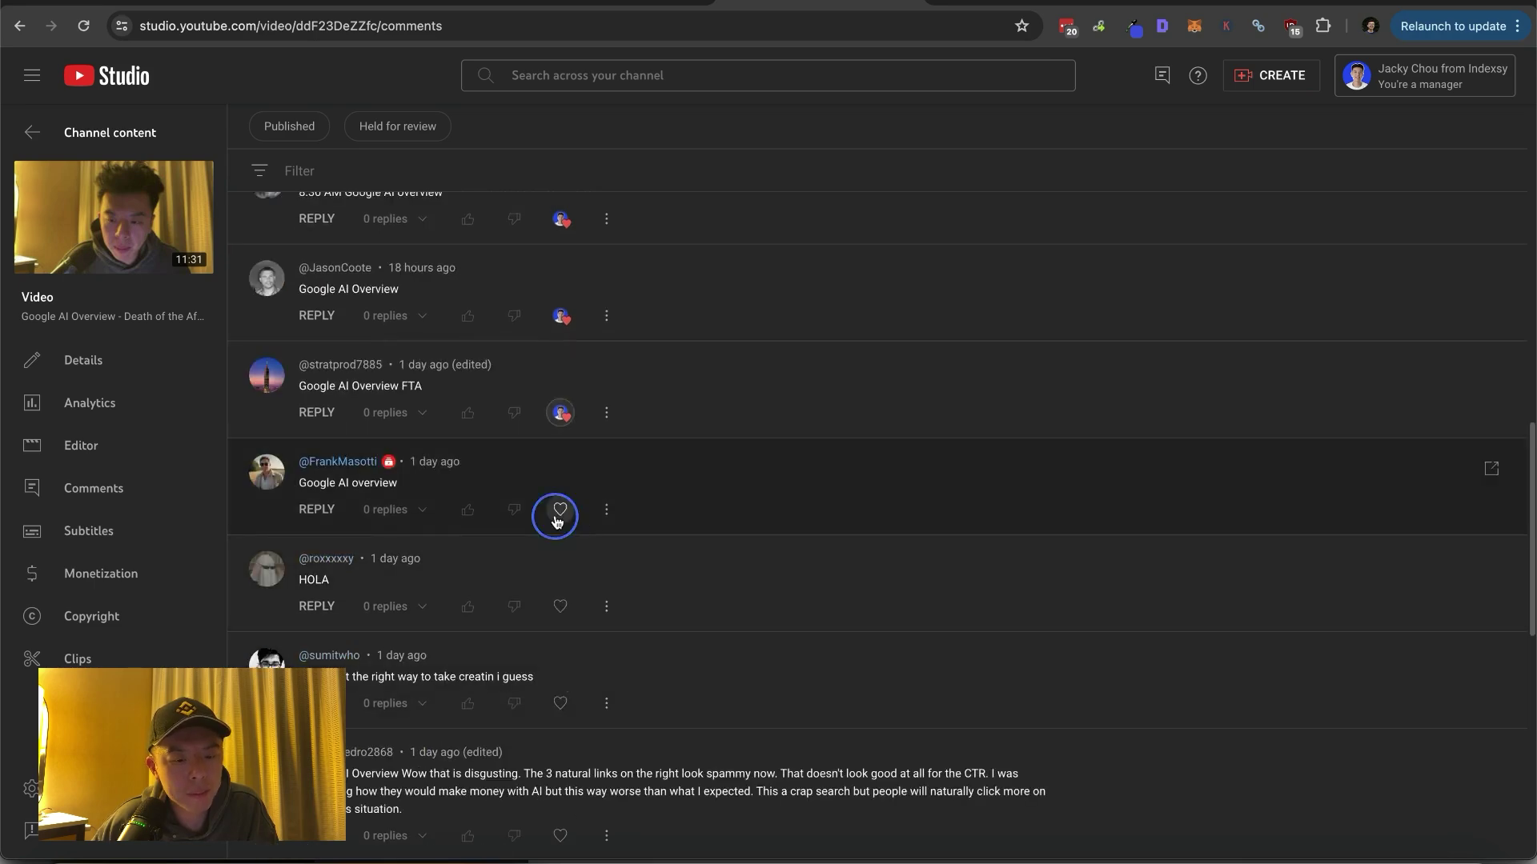
left_click(560, 607)
scroll(560, 606, "down", 3)
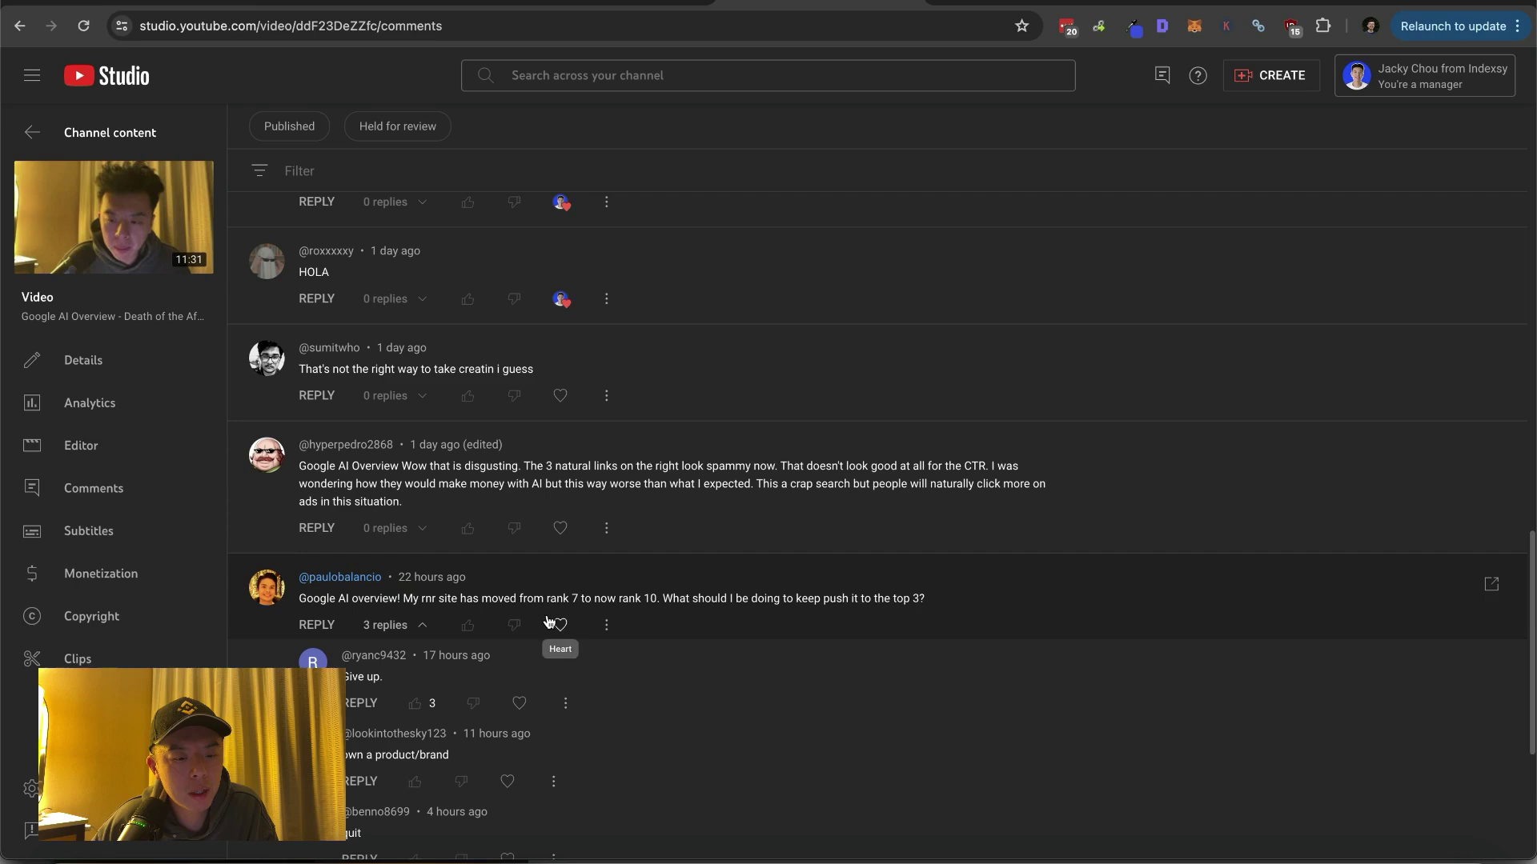
left_click(559, 396)
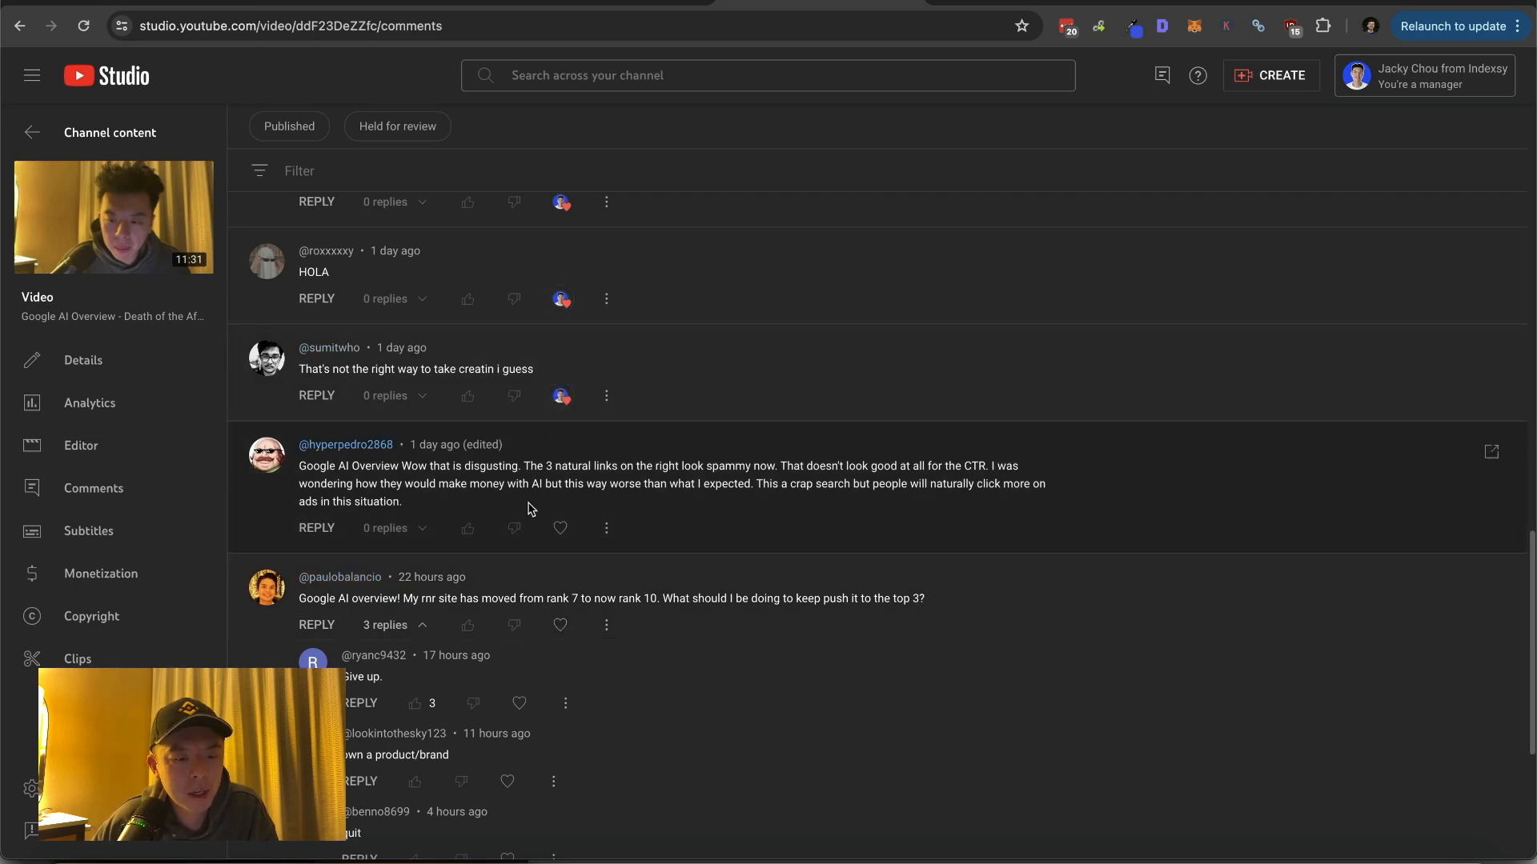
left_click(560, 529)
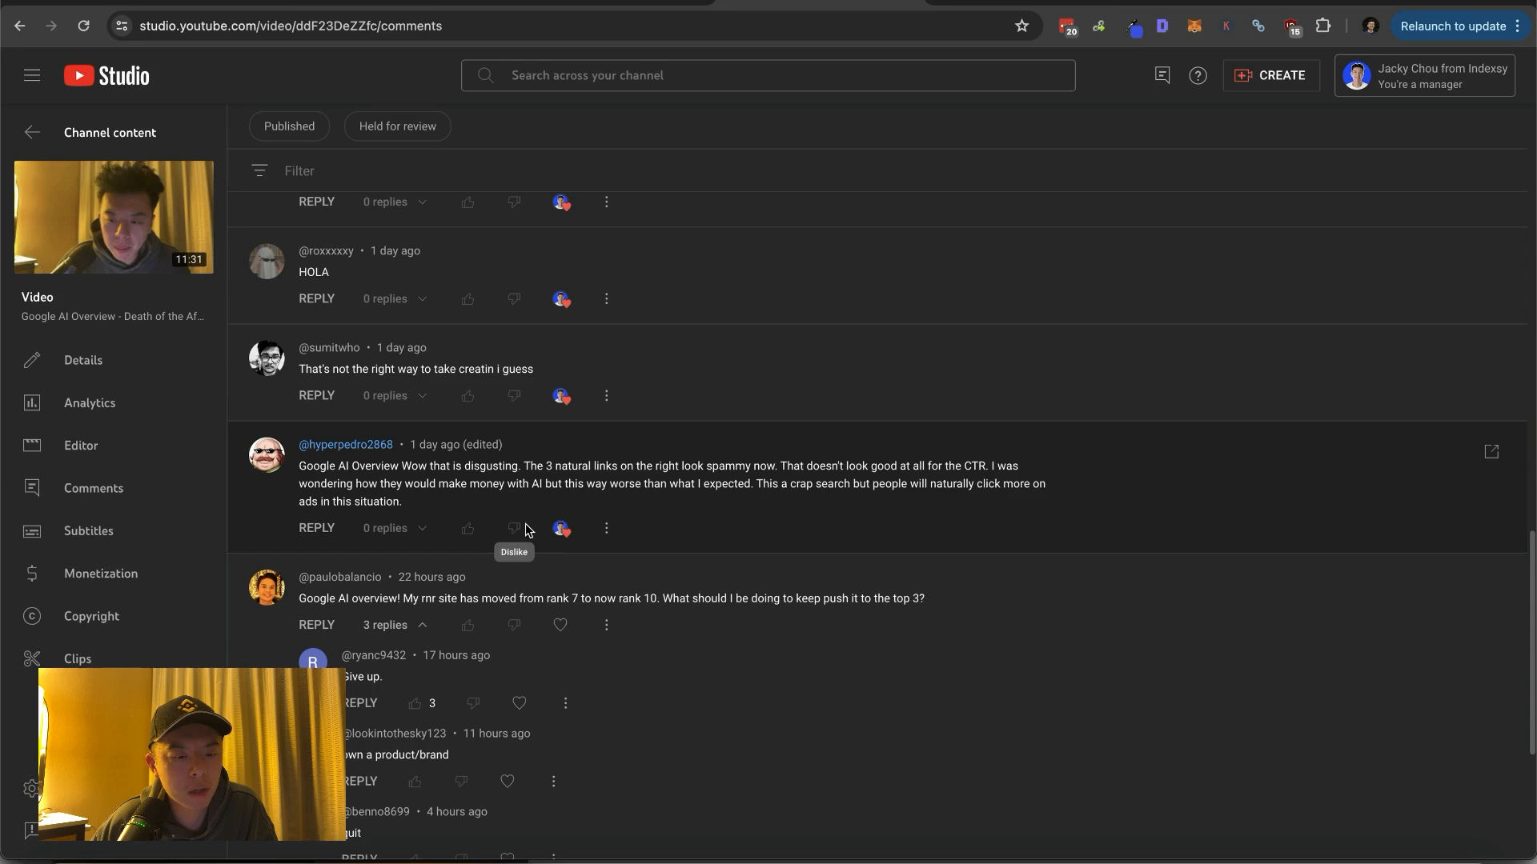
scroll(528, 516, "down", 1)
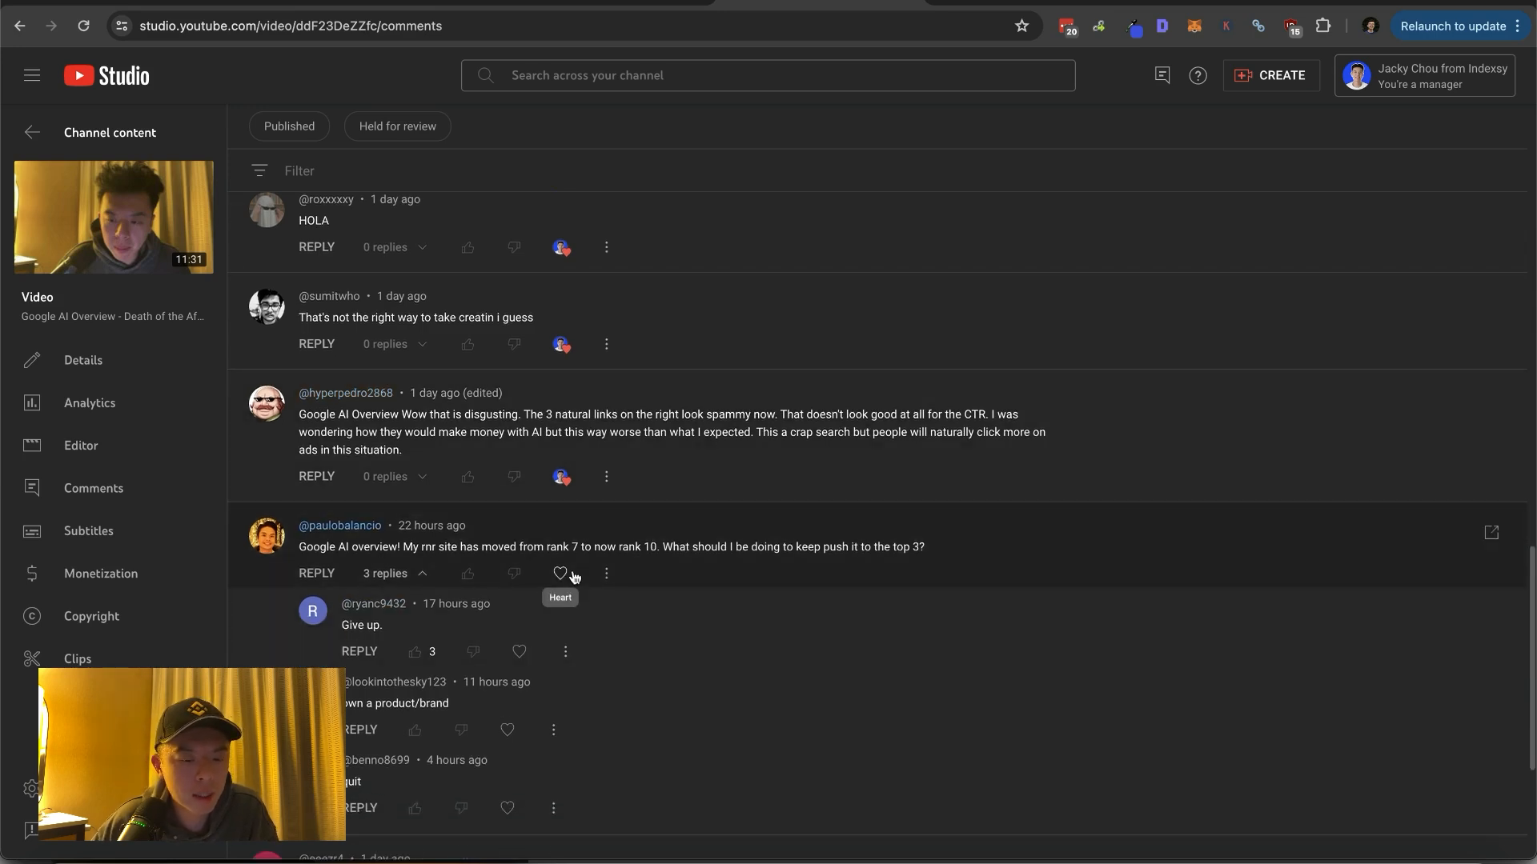
scroll(574, 578, "down", 1)
scroll(574, 577, "down", 1)
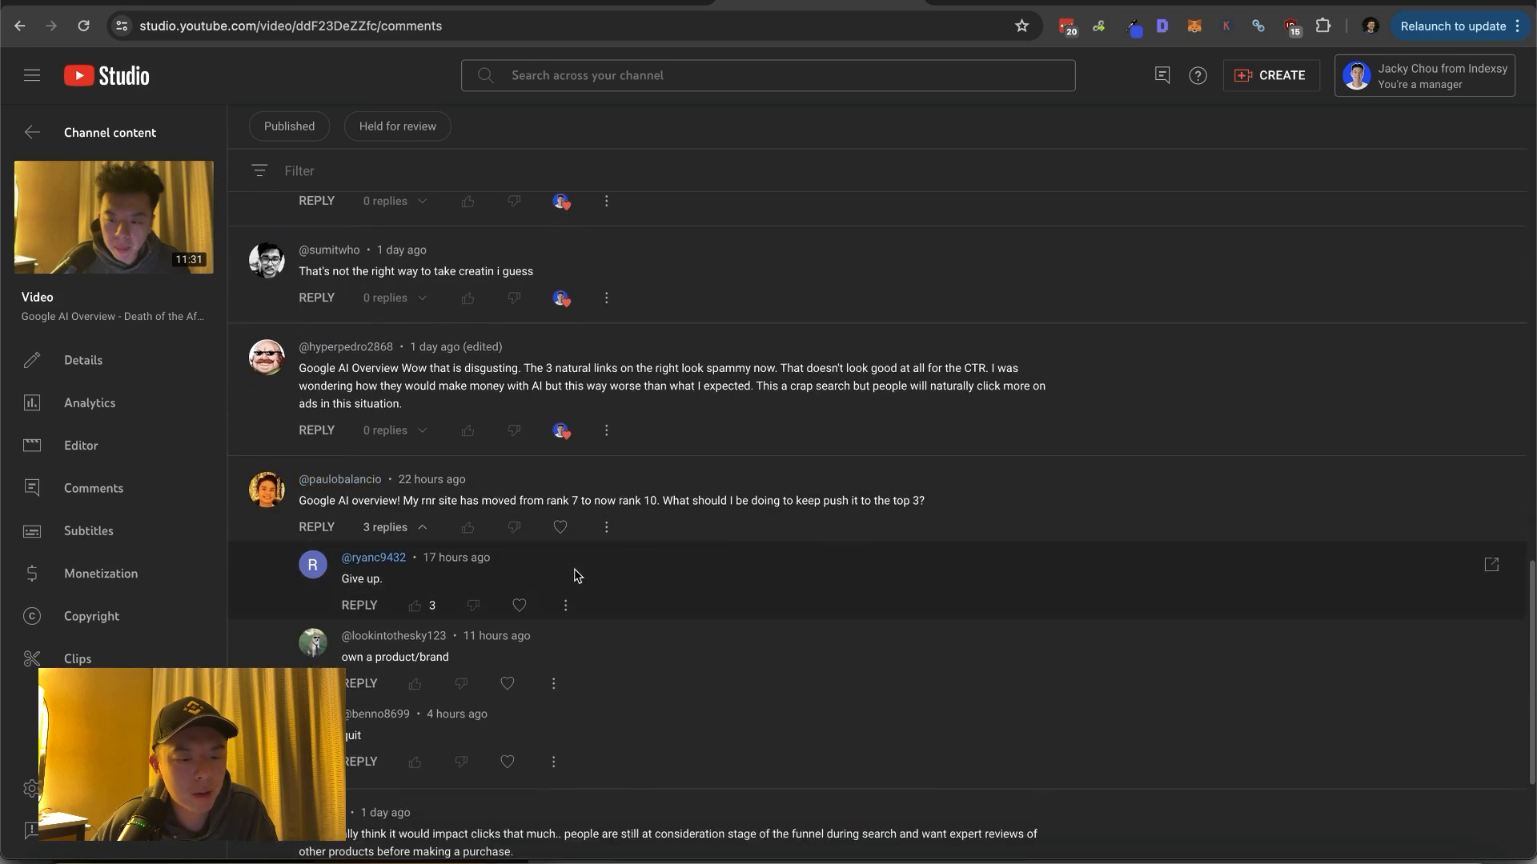
scroll(541, 601, "down", 1)
scroll(504, 632, "down", 1)
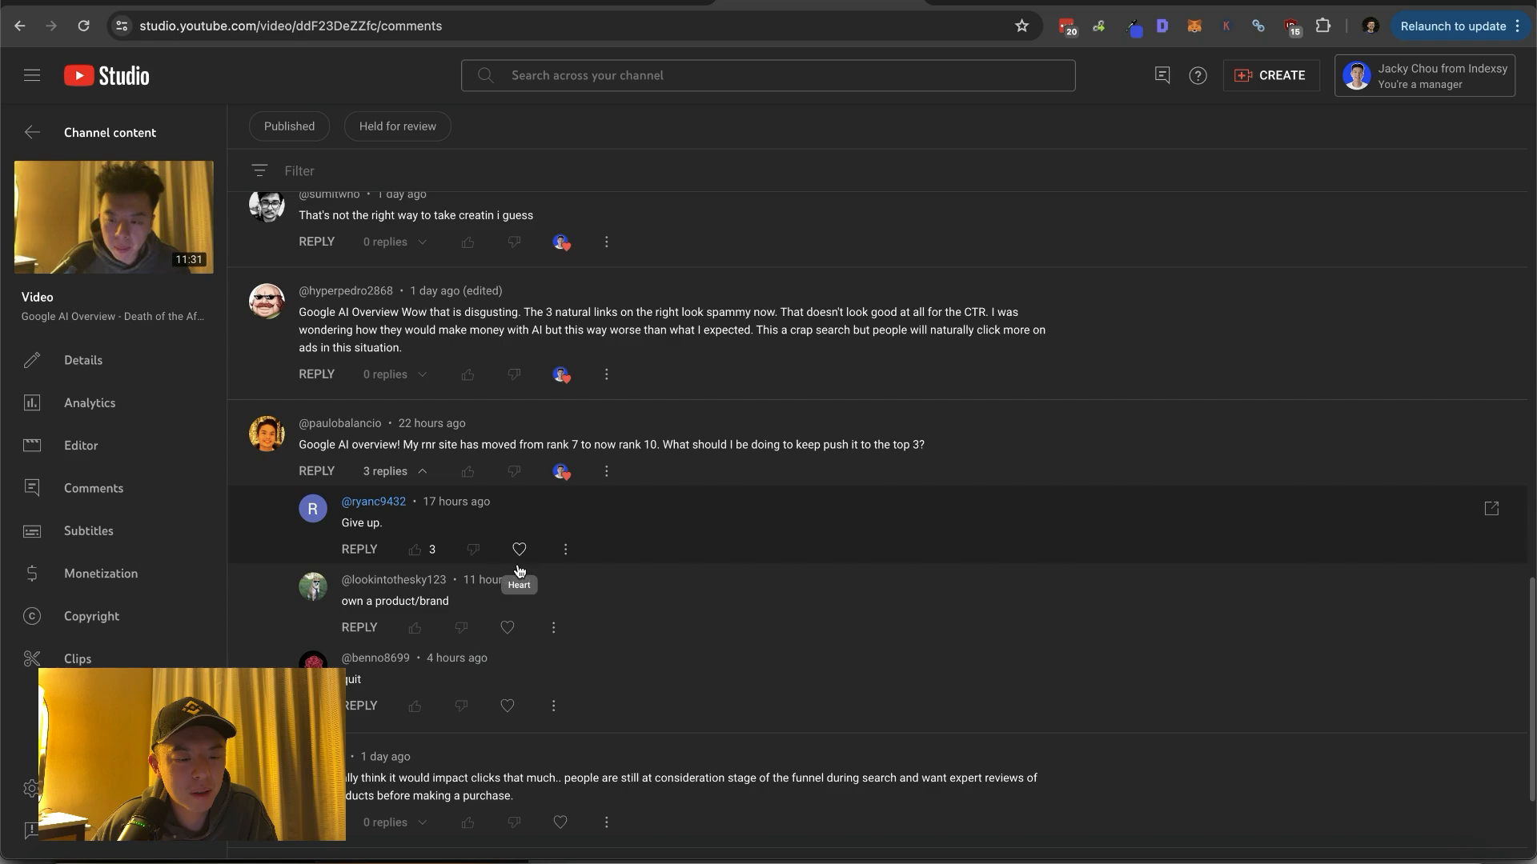
left_click(519, 549)
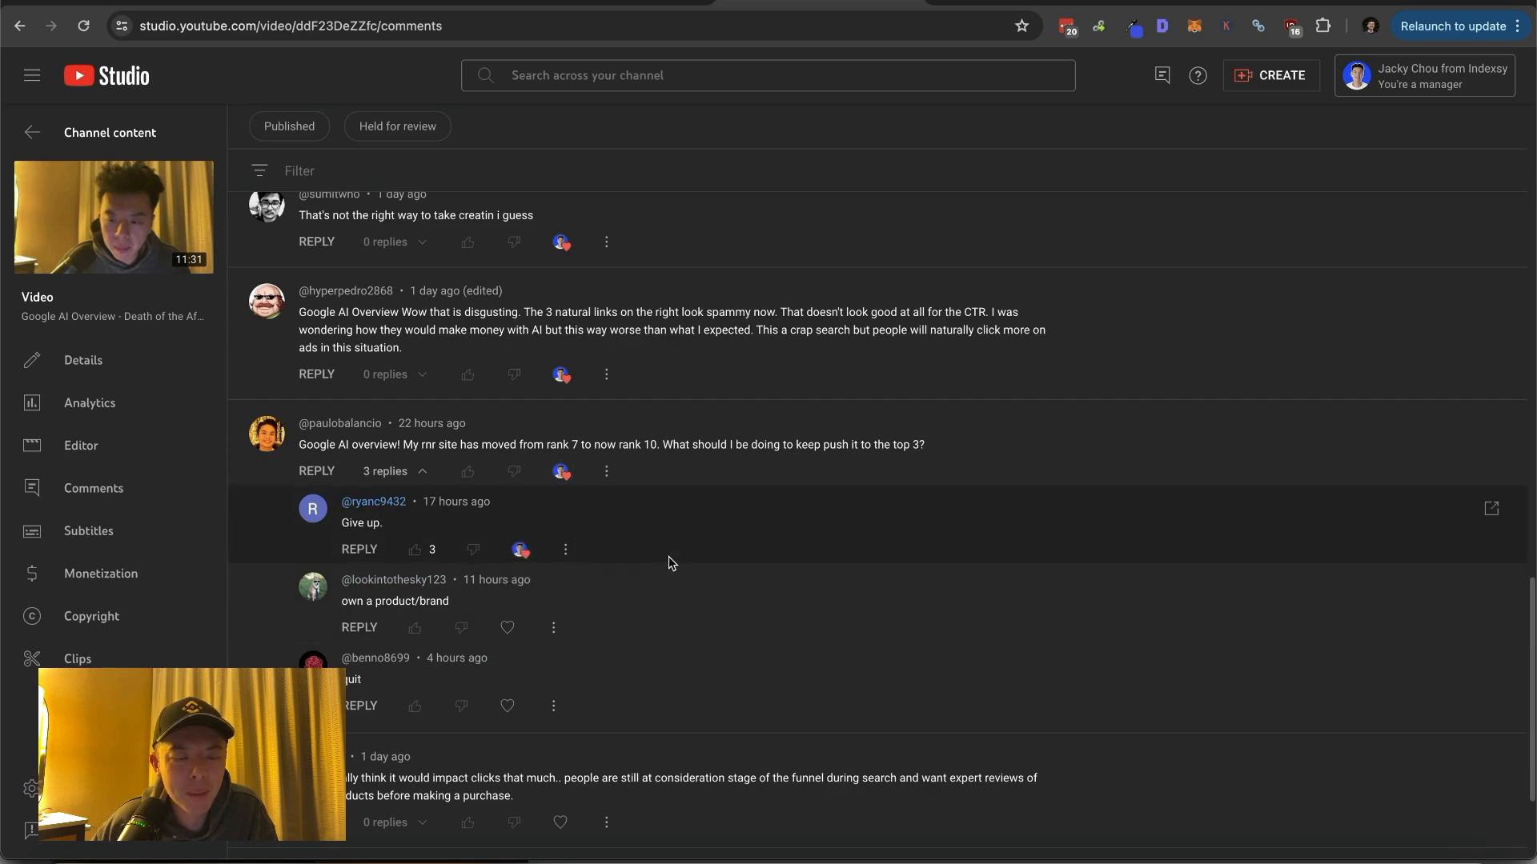
scroll(563, 598, "down", 2)
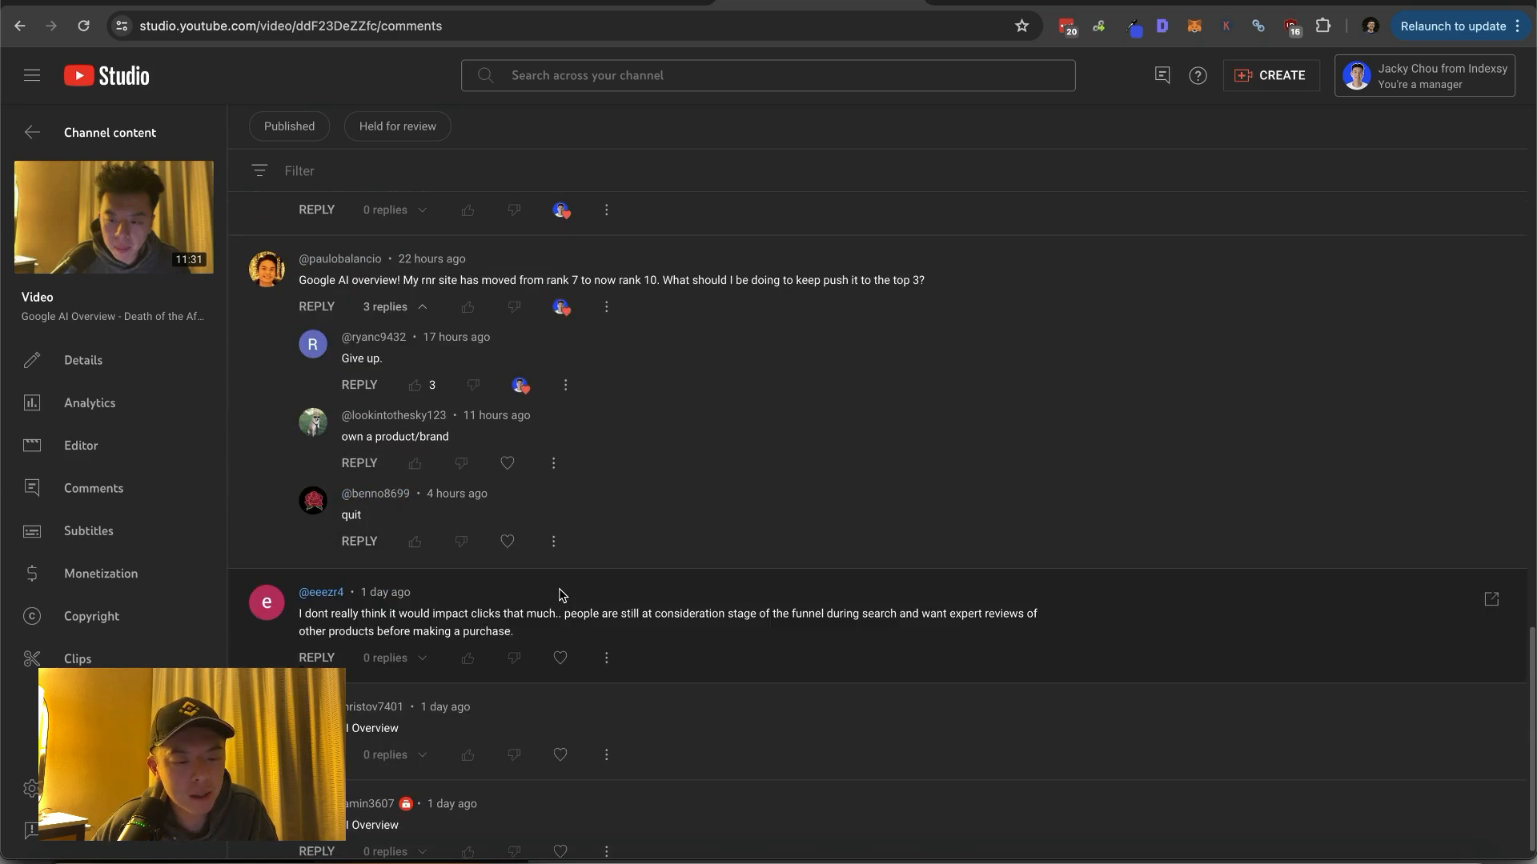
scroll(563, 585, "up", 1)
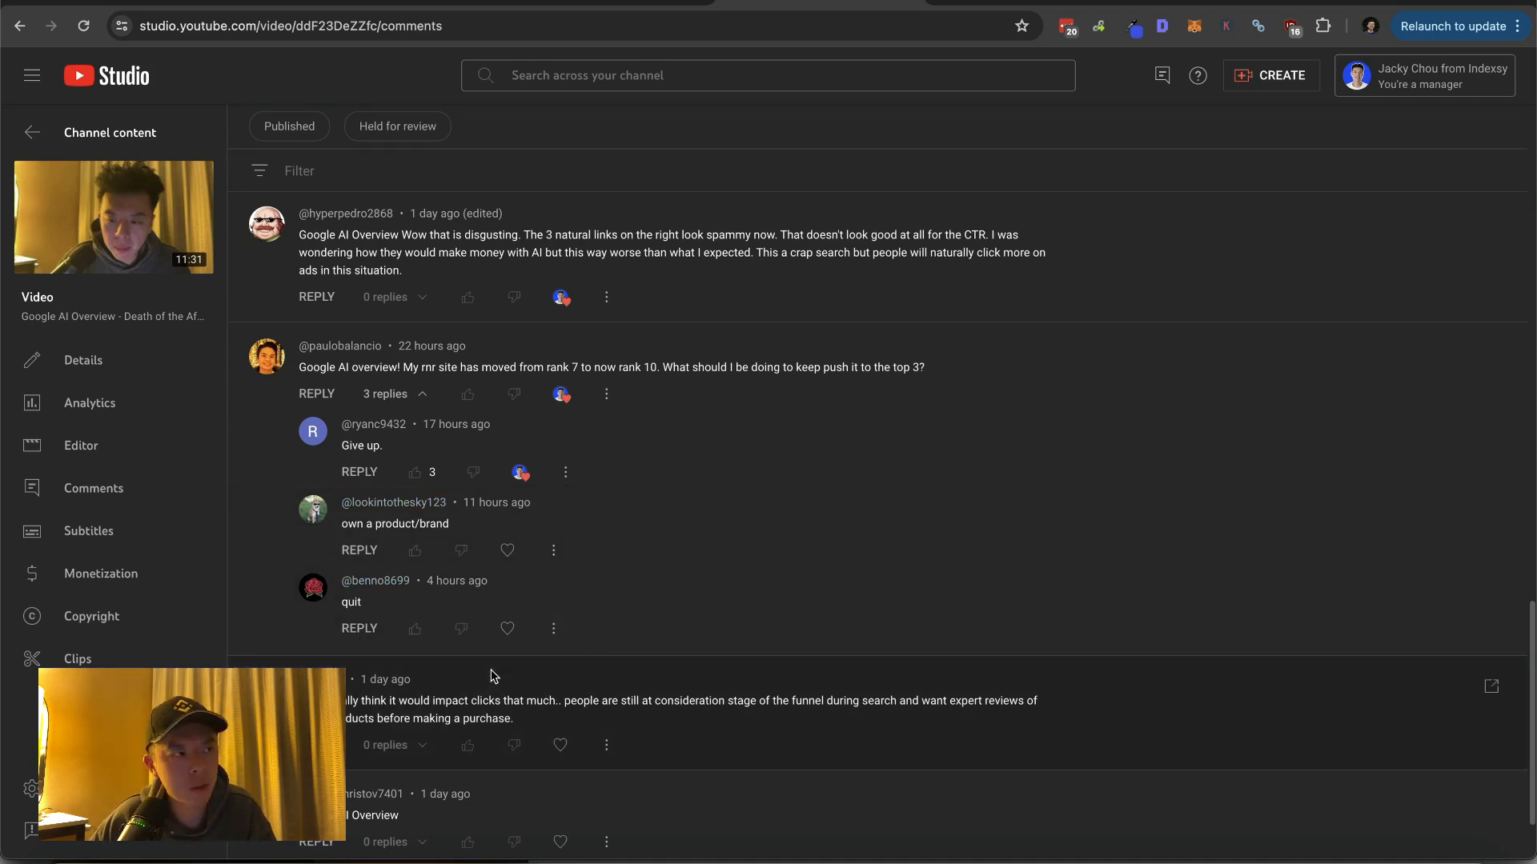
scroll(904, 570, "down", 2)
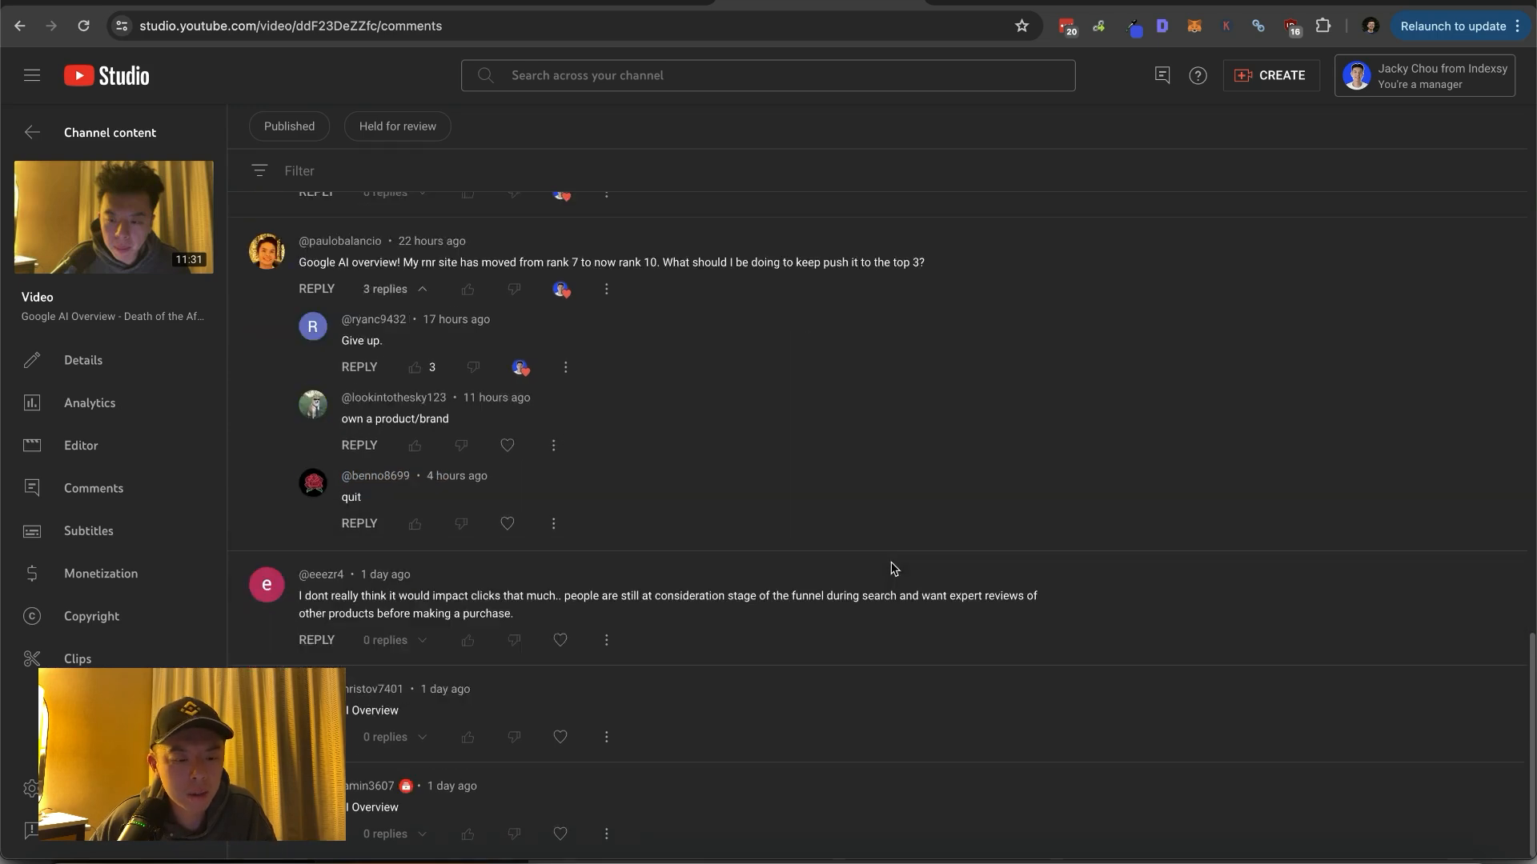
Heart the expert-reviews comment and the two short AI Overview comments at the list's end
left_click(560, 640)
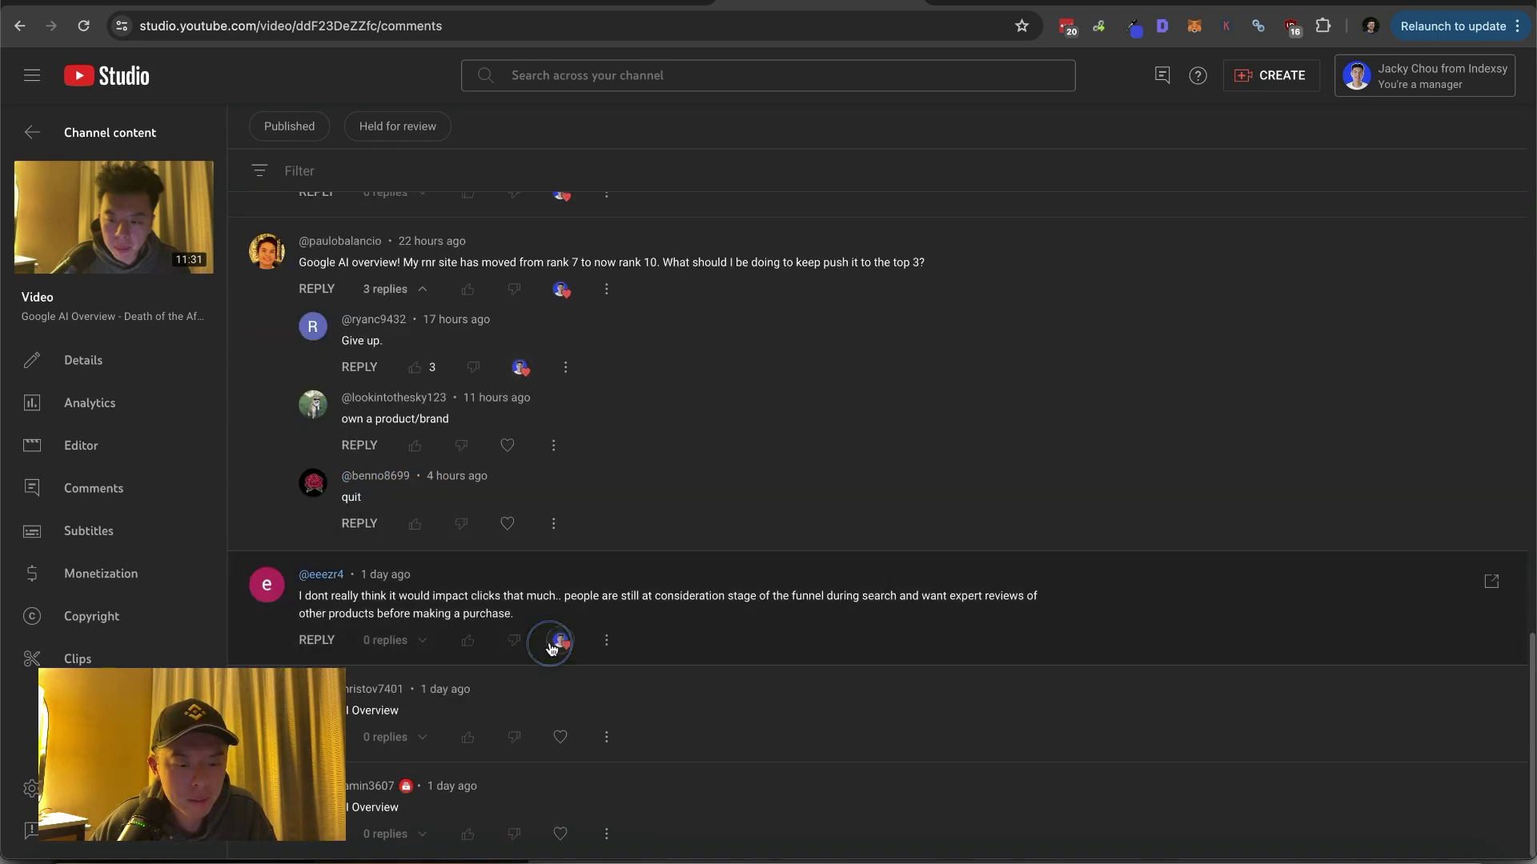
left_click(559, 737)
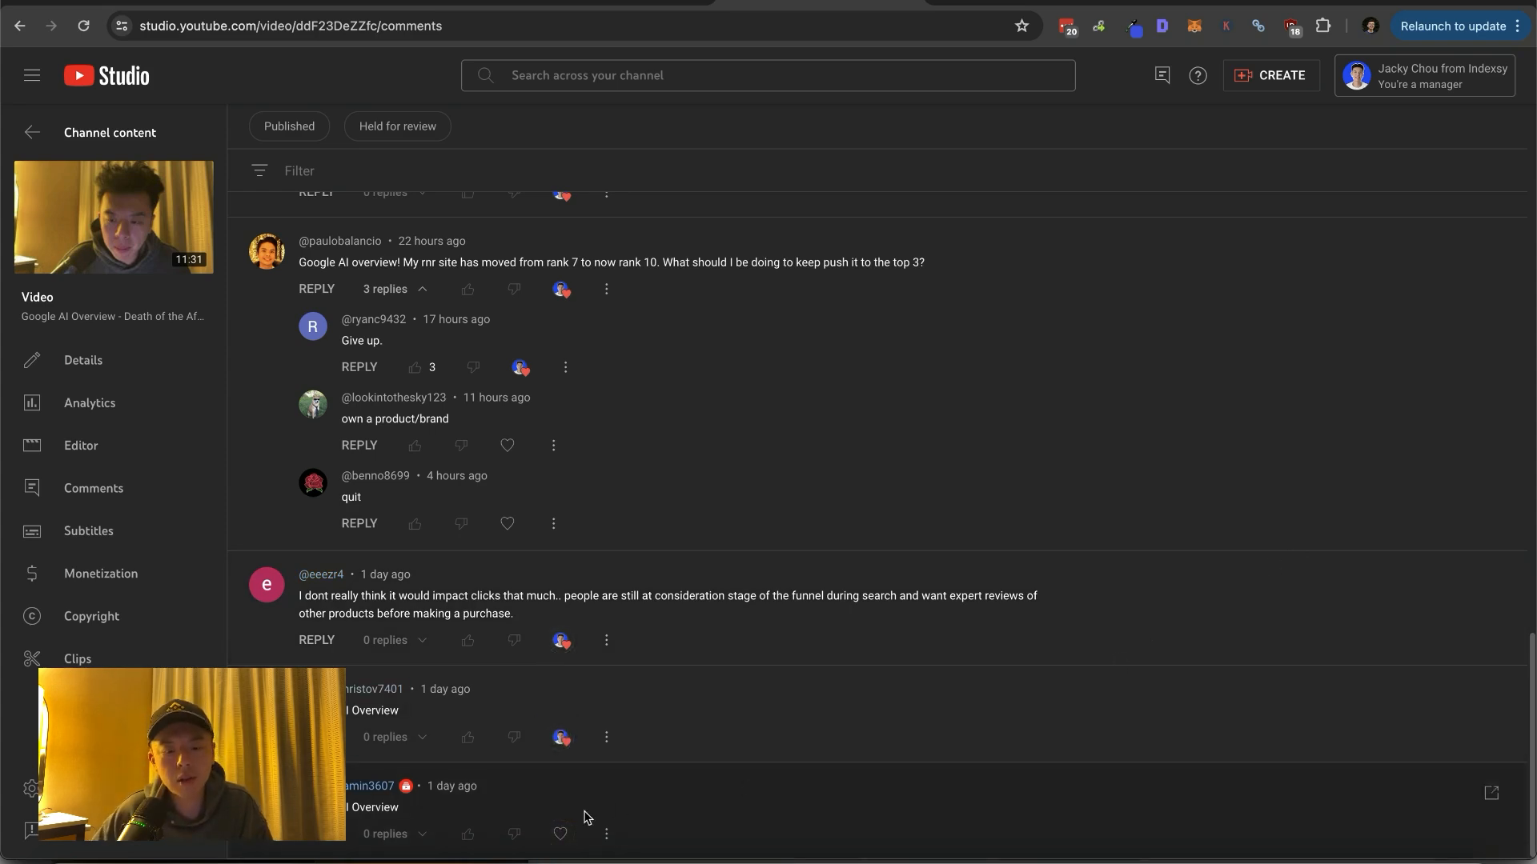
left_click(560, 834)
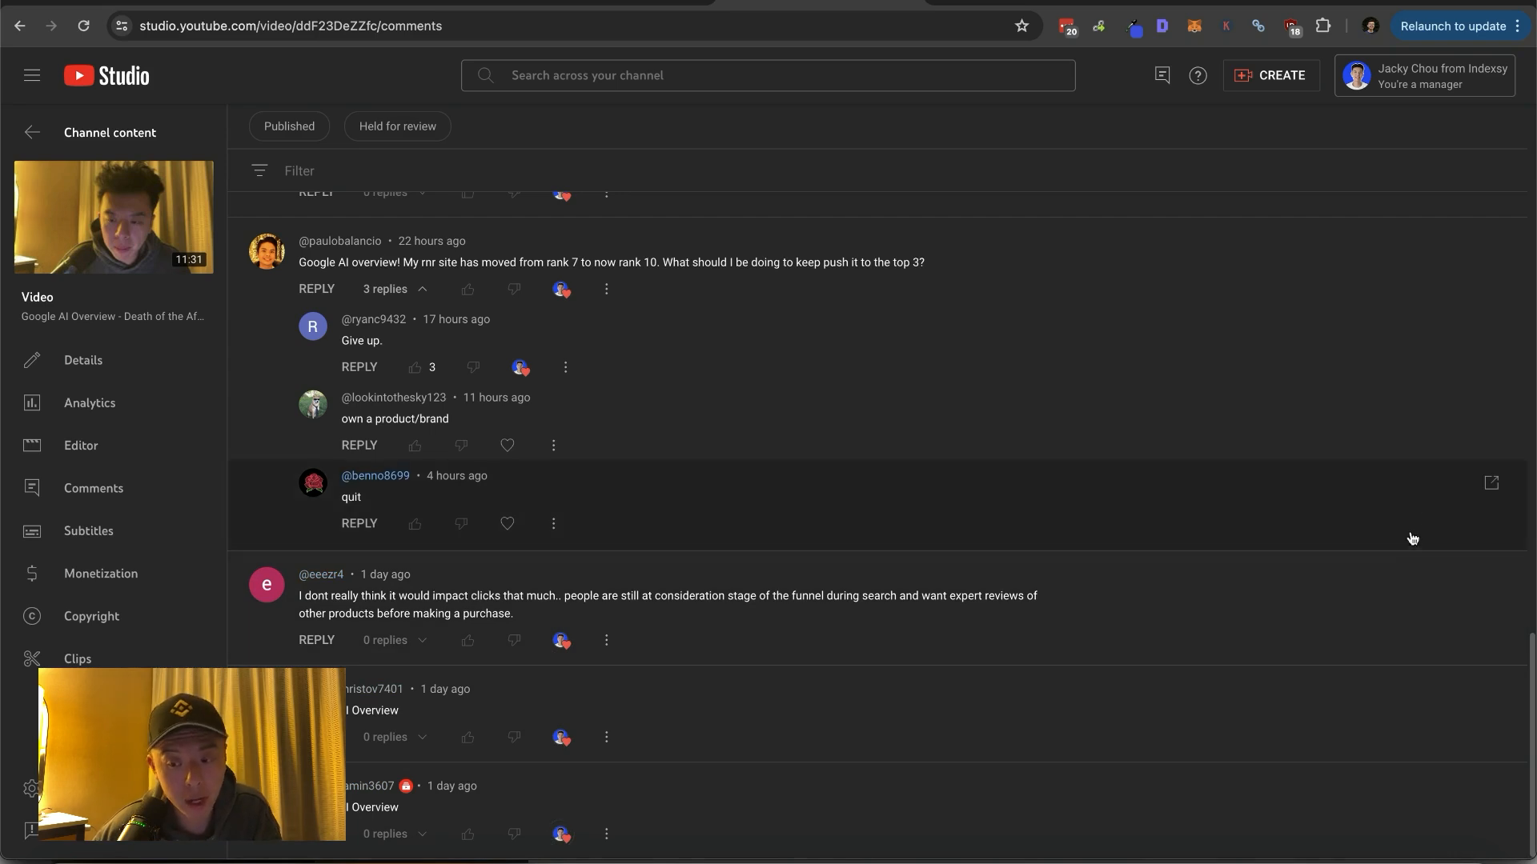